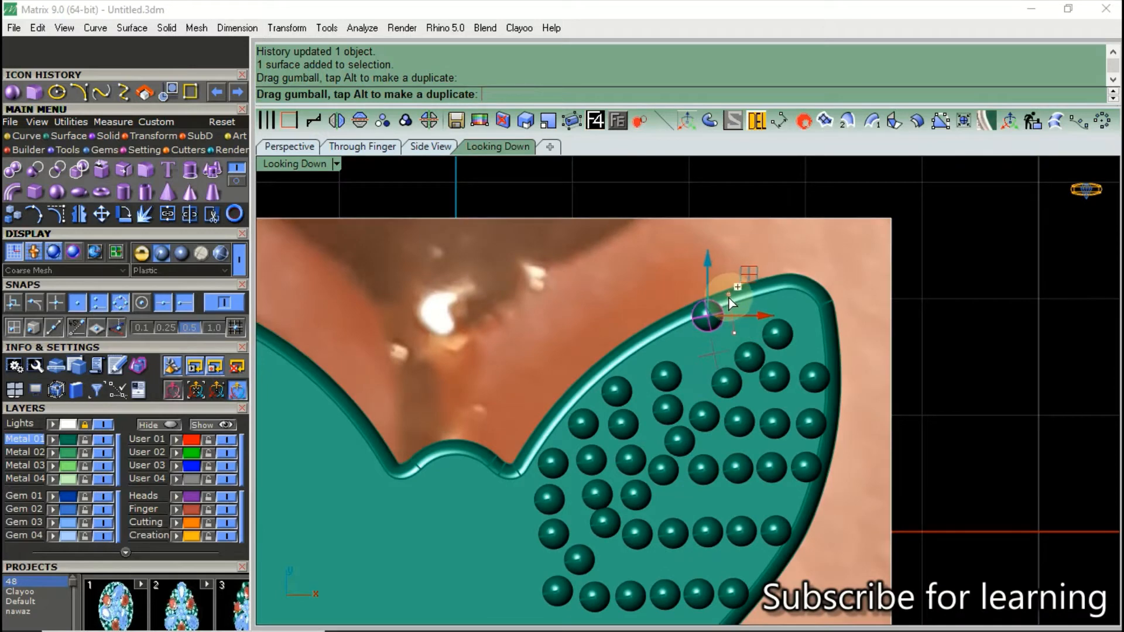
Duplicate the sphere nearest the right wing's upper rim to an empty spot beside it along the rim.
{"action": "scroll", "coordinate": [726, 315], "scroll_direction": "up", "scroll_amount": 2}
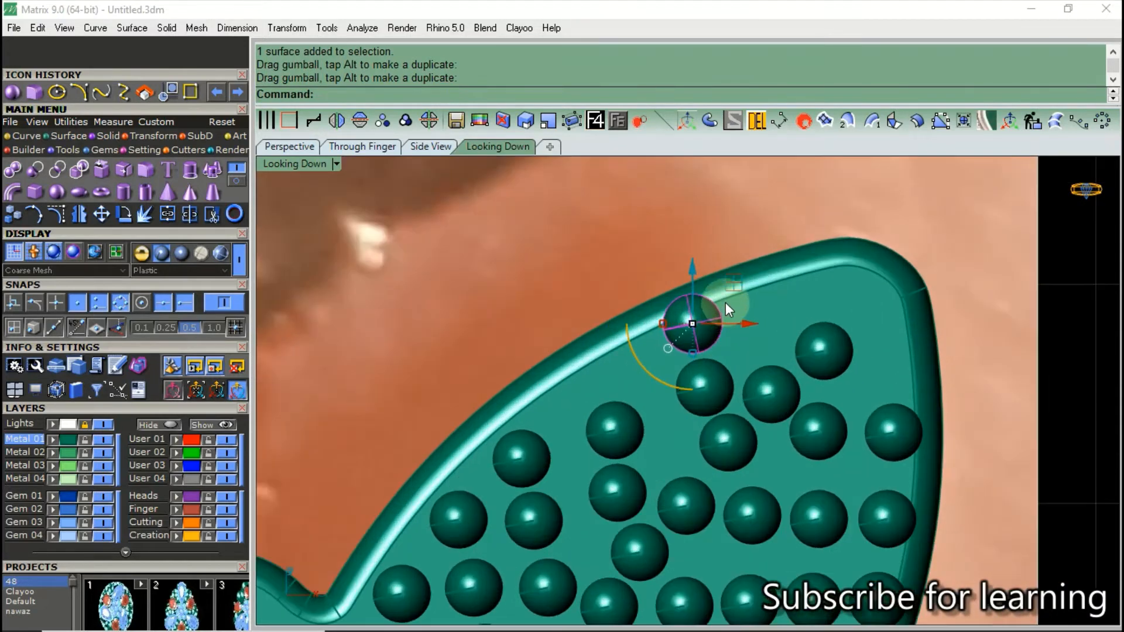
{"action": "scroll", "coordinate": [734, 299], "scroll_direction": "down", "scroll_amount": 2}
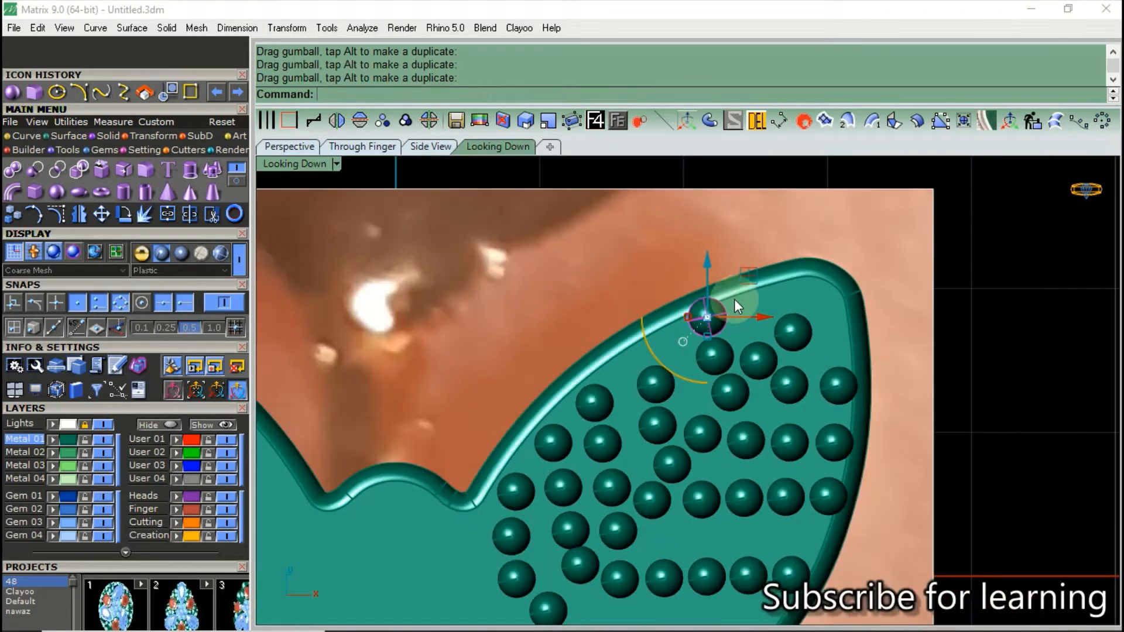
{"action": "scroll", "coordinate": [703, 354], "scroll_direction": "down", "scroll_amount": 4}
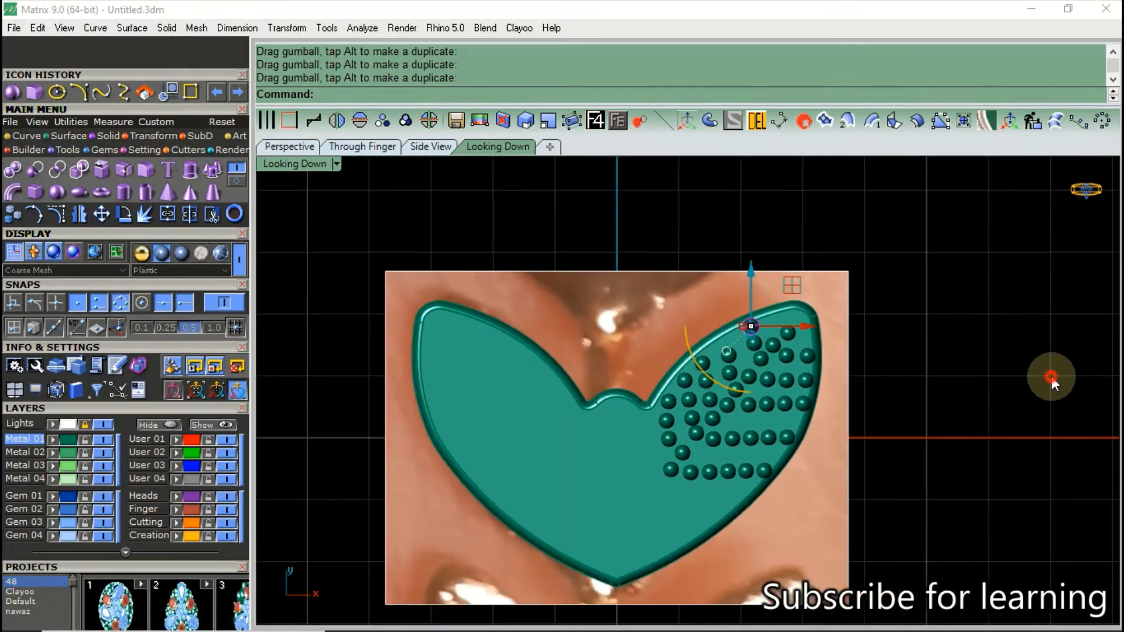
{"action": "scroll", "coordinate": [707, 377], "scroll_direction": "up", "scroll_amount": 5}
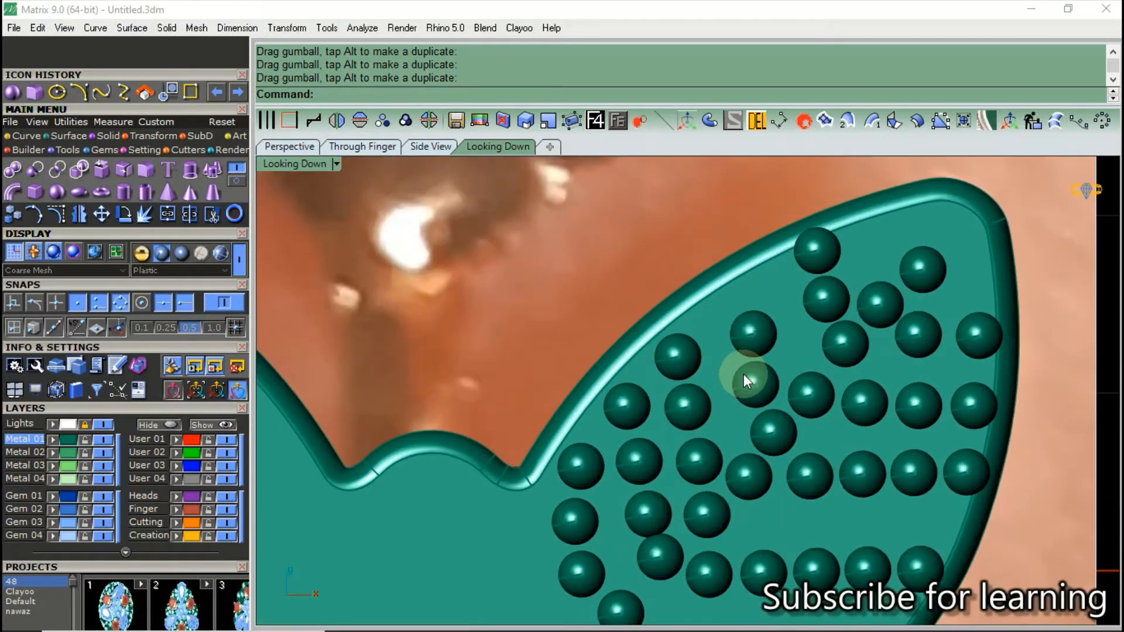
{"action": "left_click", "coordinate": [809, 251]}
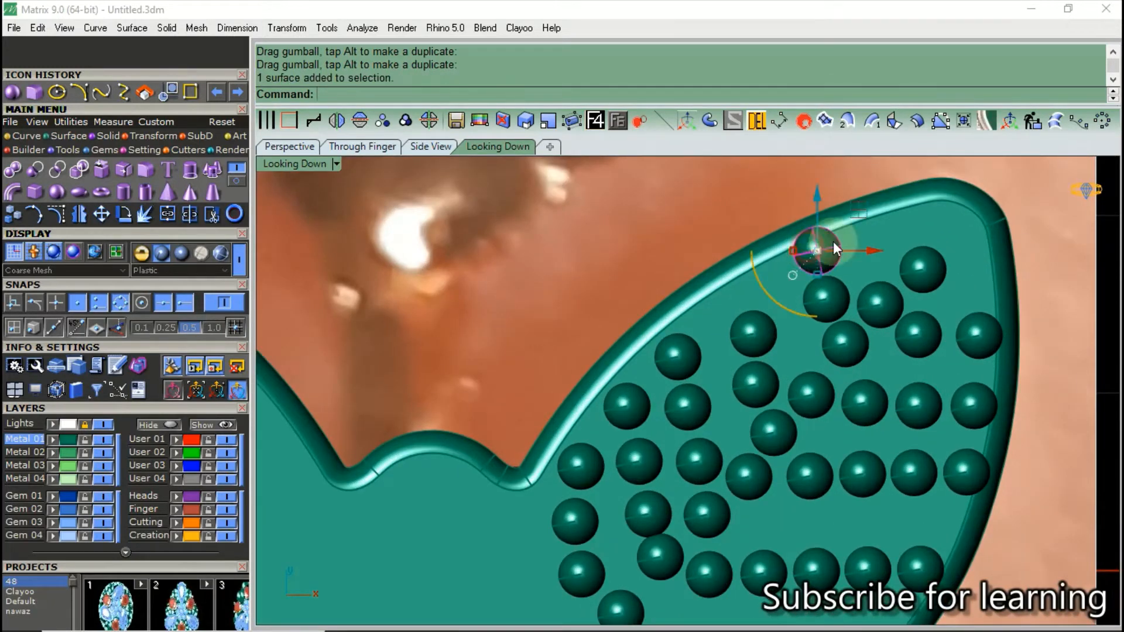
{"action": "left_click_drag", "start_coordinate": [870, 215], "coordinate": [809, 247]}
{"action": "scroll", "coordinate": [798, 294], "scroll_direction": "down", "scroll_amount": 2}
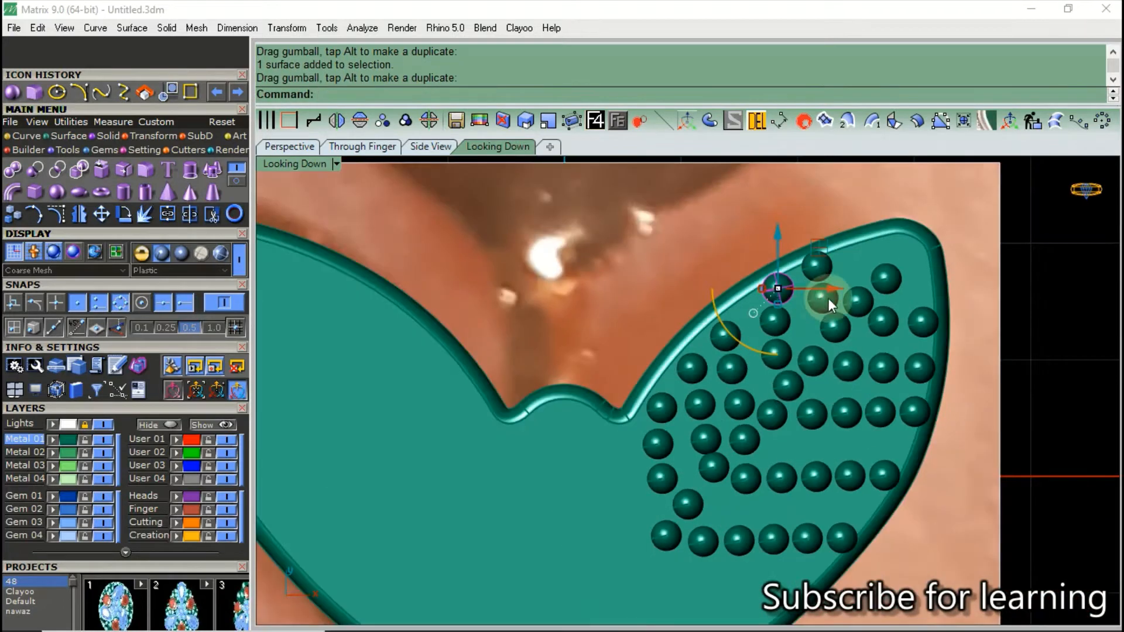
{"action": "left_click", "coordinate": [1087, 305]}
{"action": "scroll", "coordinate": [680, 424], "scroll_direction": "down", "scroll_amount": 2}
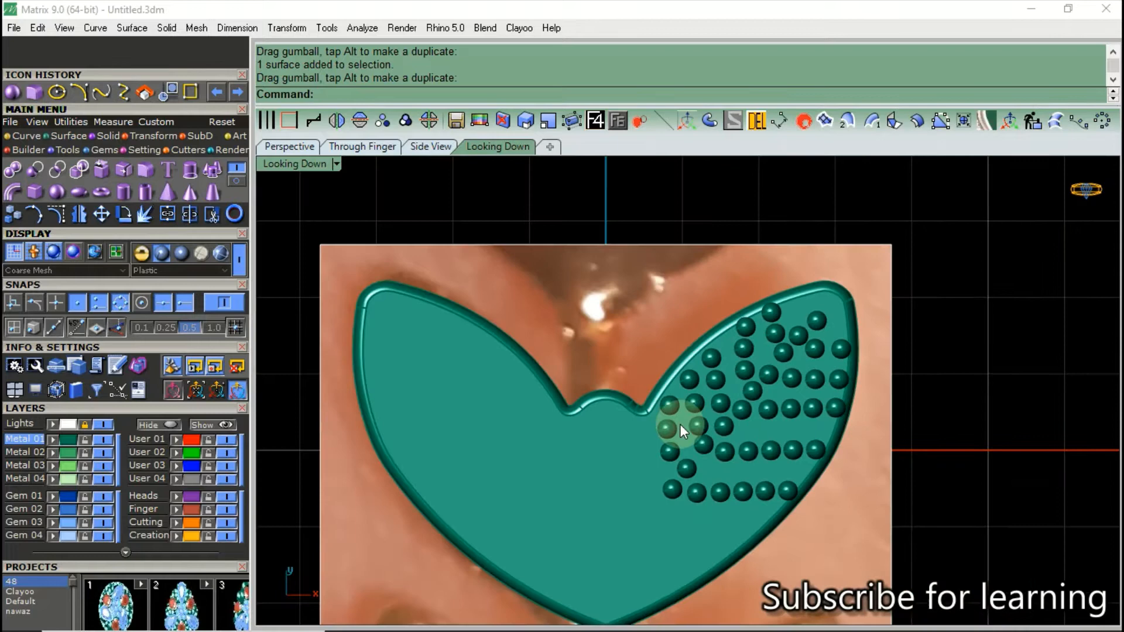
Select all the right-wing spheres, leave the heart plate out of the selection, and show the Through Finger view.
{"action": "scroll", "coordinate": [671, 494], "scroll_direction": "up", "scroll_amount": 1}
{"action": "left_click", "coordinate": [672, 491]}
{"action": "scroll", "coordinate": [702, 440], "scroll_direction": "down", "scroll_amount": 3}
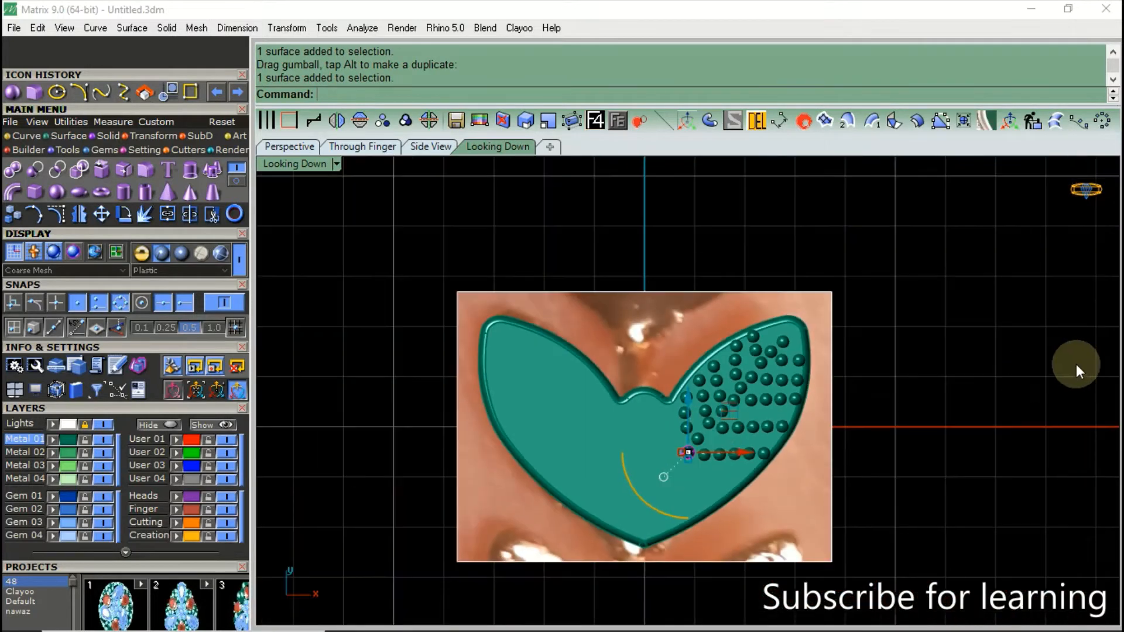
{"action": "left_click_drag", "start_coordinate": [985, 259], "coordinate": [649, 547]}
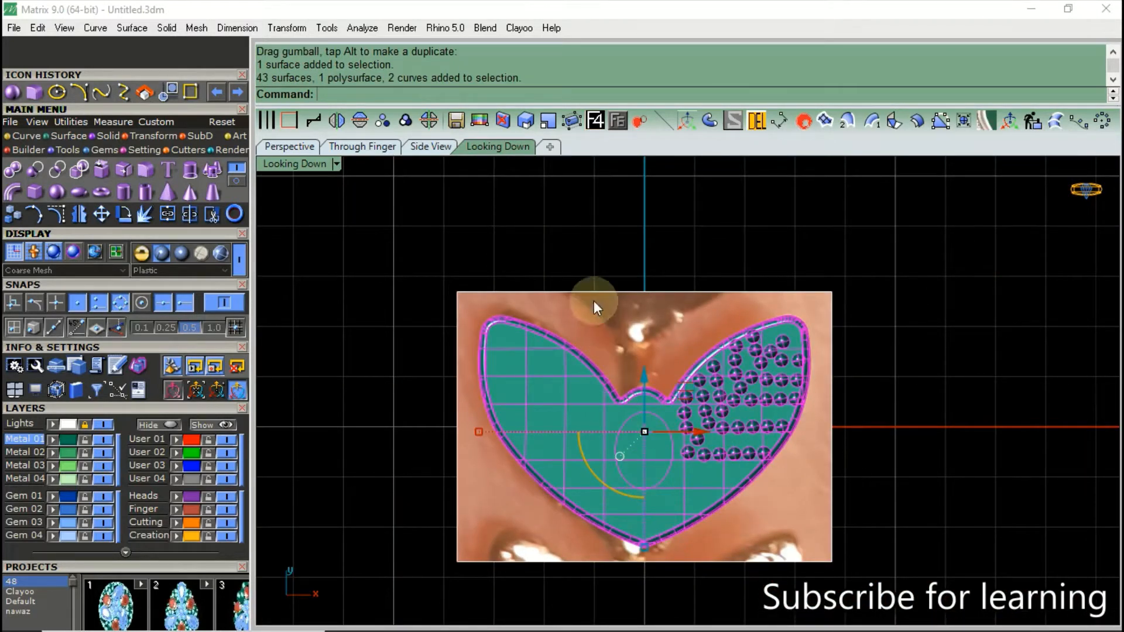
{"action": "left_click_drag", "start_coordinate": [526, 394], "coordinate": [493, 536], "text": "ctrl"}
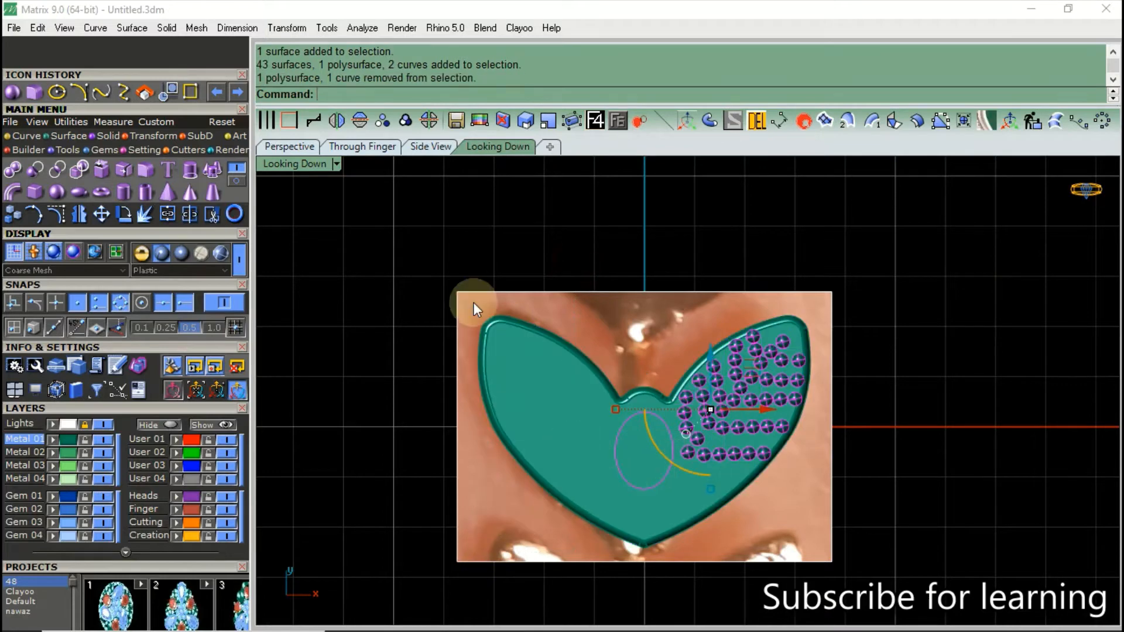
{"action": "left_click", "coordinate": [367, 146]}
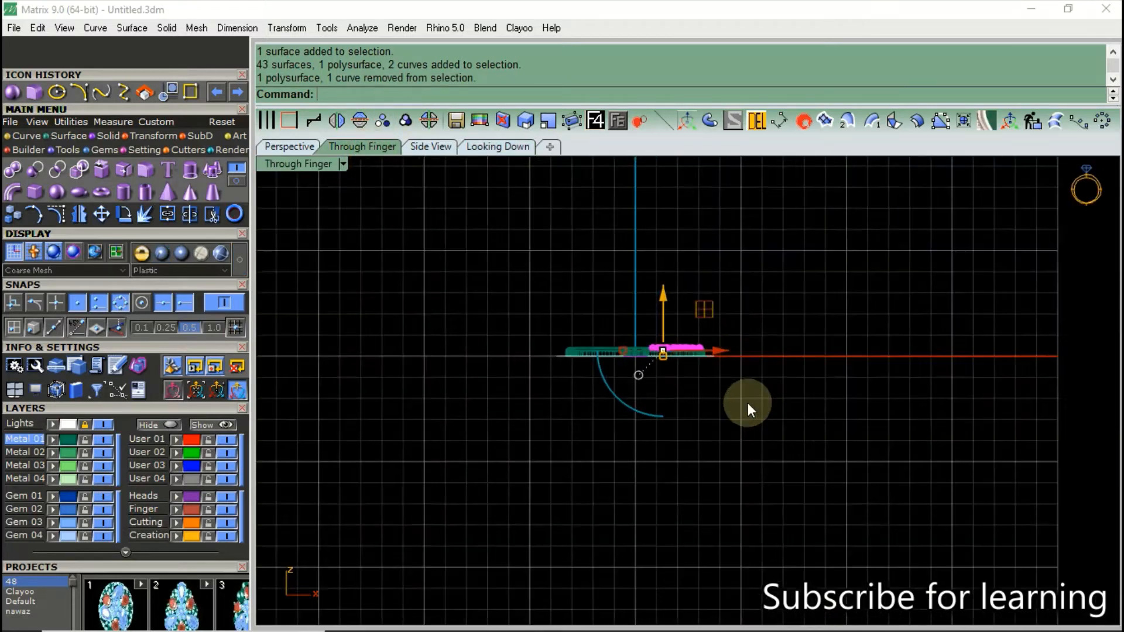
{"action": "scroll", "coordinate": [646, 339], "scroll_direction": "up", "scroll_amount": 3}
{"action": "key", "text": "ctrl+g"}
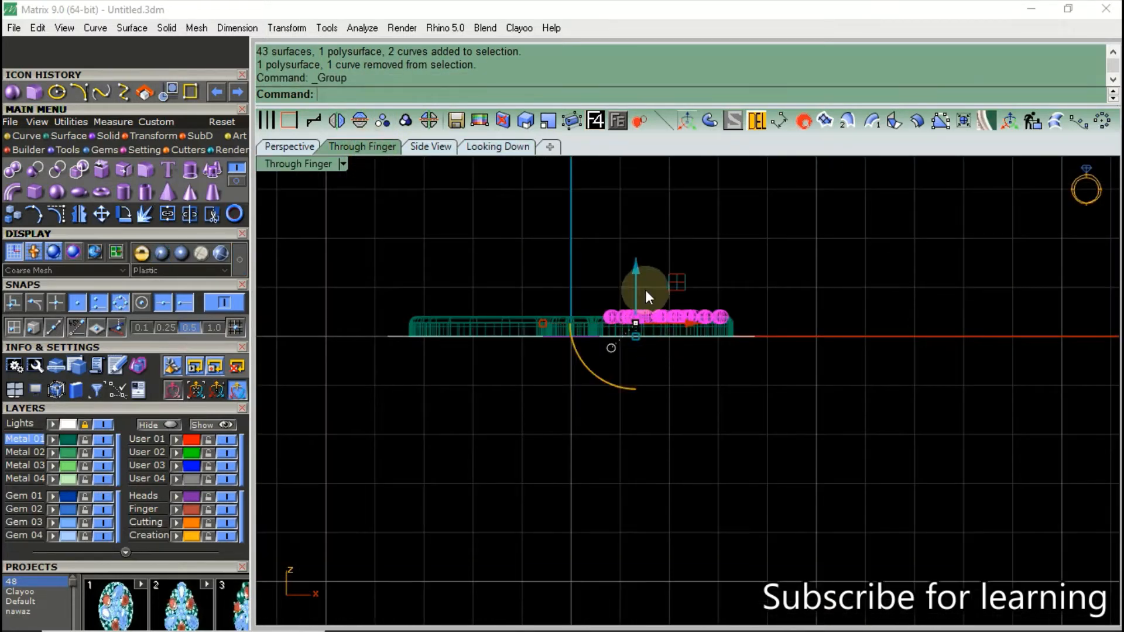
{"action": "scroll", "coordinate": [633, 287], "scroll_direction": "up", "scroll_amount": 2}
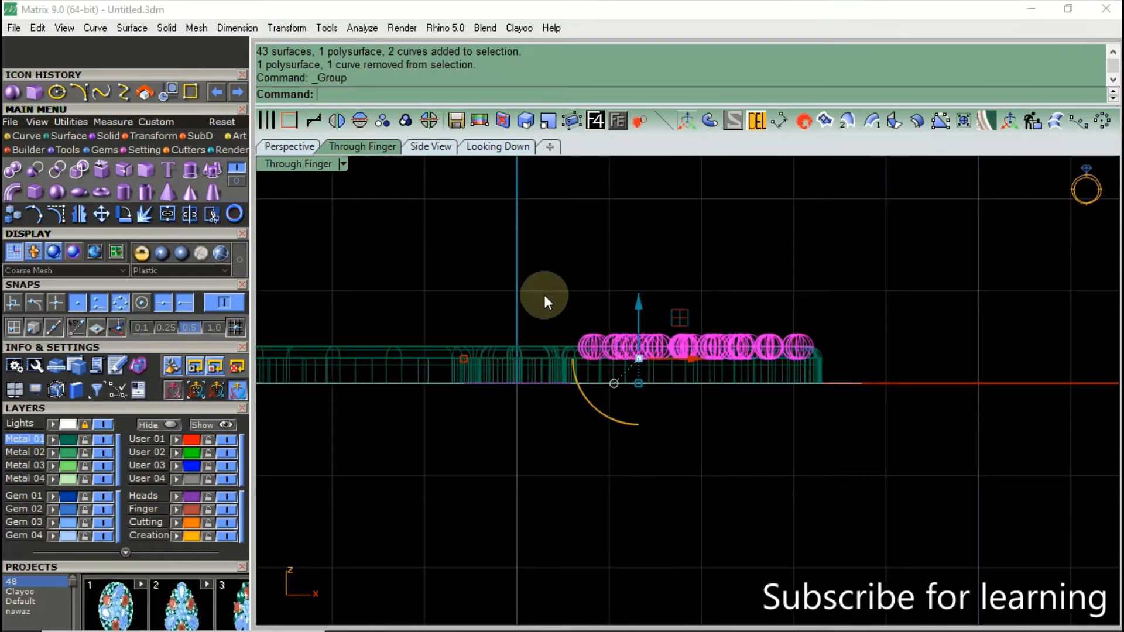
{"action": "type", "text": "ungroup"}
{"action": "key", "text": "Return"}
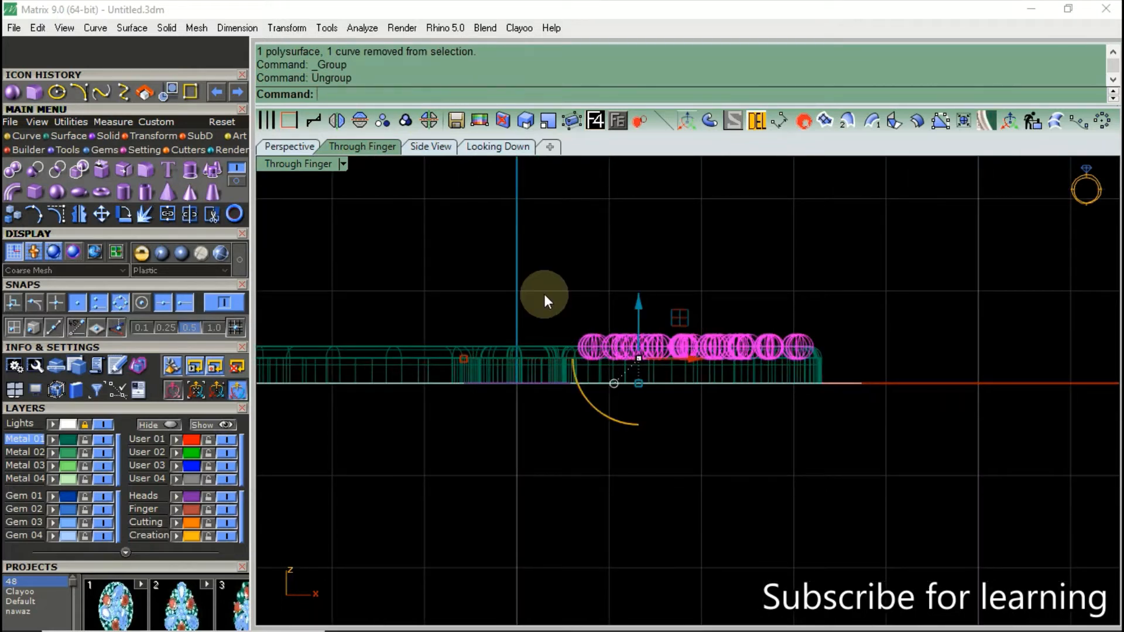
Group the right-wing spheres without the ellipse curve and copy the group straight down to the plate's underside.
{"action": "left_click_drag", "start_coordinate": [543, 294], "coordinate": [475, 503]}
{"action": "key", "text": "ctrl+g"}
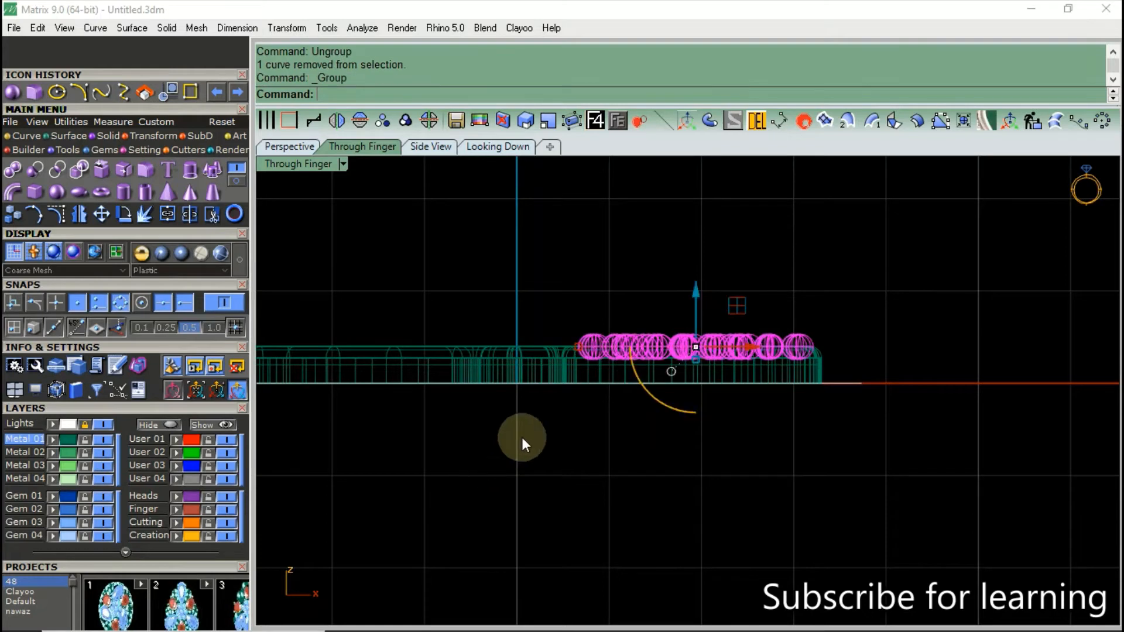
{"action": "left_click_drag", "start_coordinate": [698, 289], "coordinate": [695, 325]}
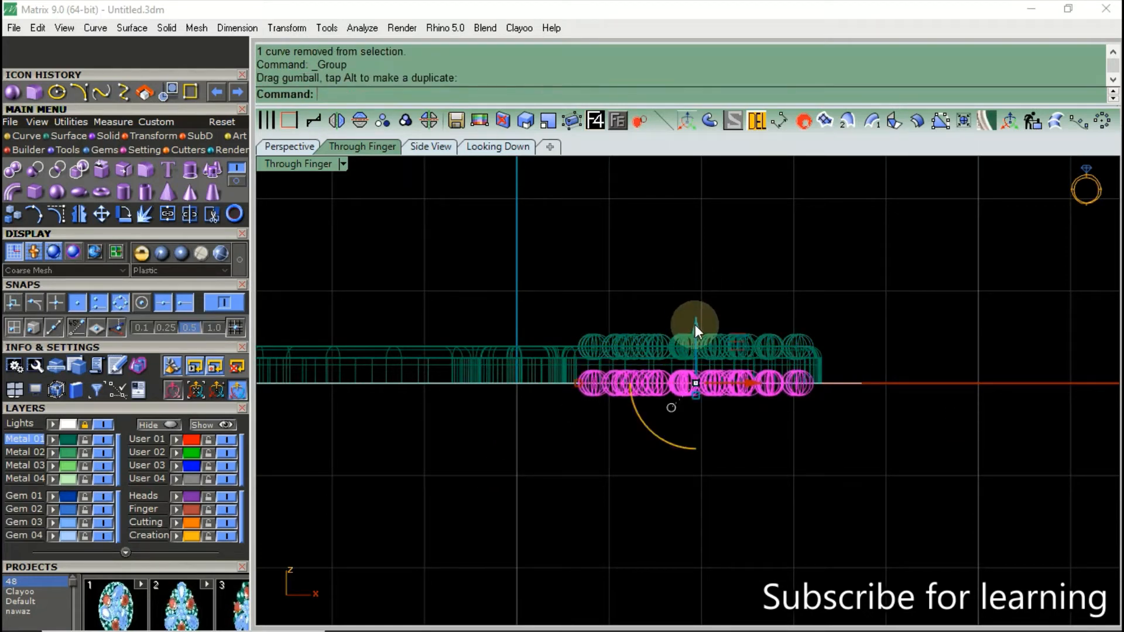
Group the upper and lower sphere sets together and mirror them across the vertical centre axis onto the left wing.
{"action": "scroll", "coordinate": [599, 335], "scroll_direction": "up", "scroll_amount": 2}
{"action": "left_click", "coordinate": [612, 331]}
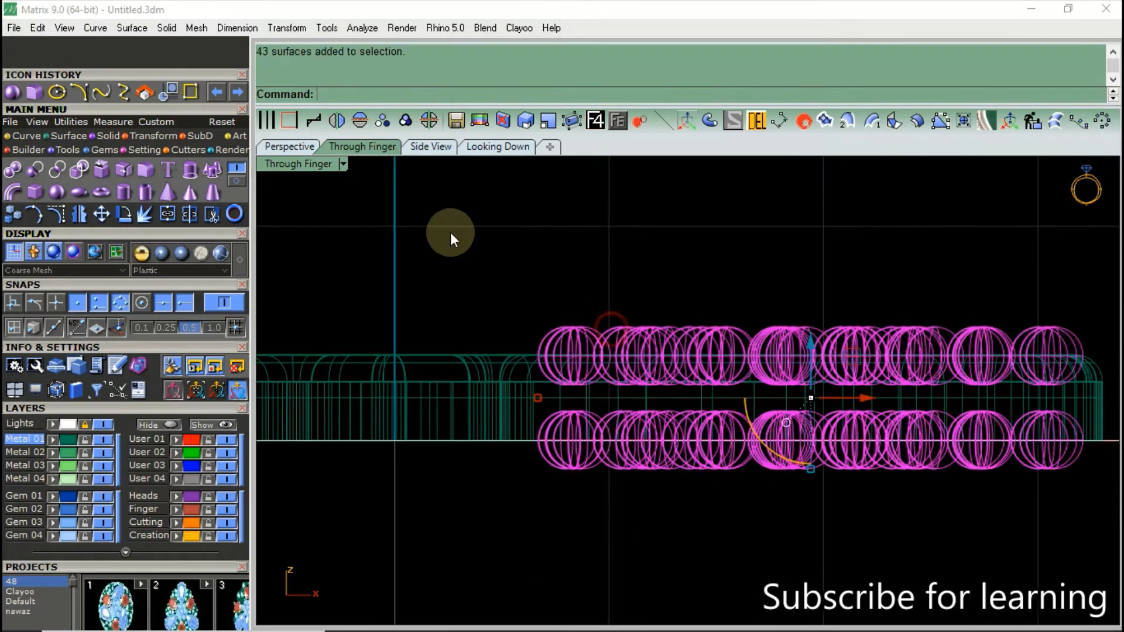
{"action": "left_click", "coordinate": [489, 148]}
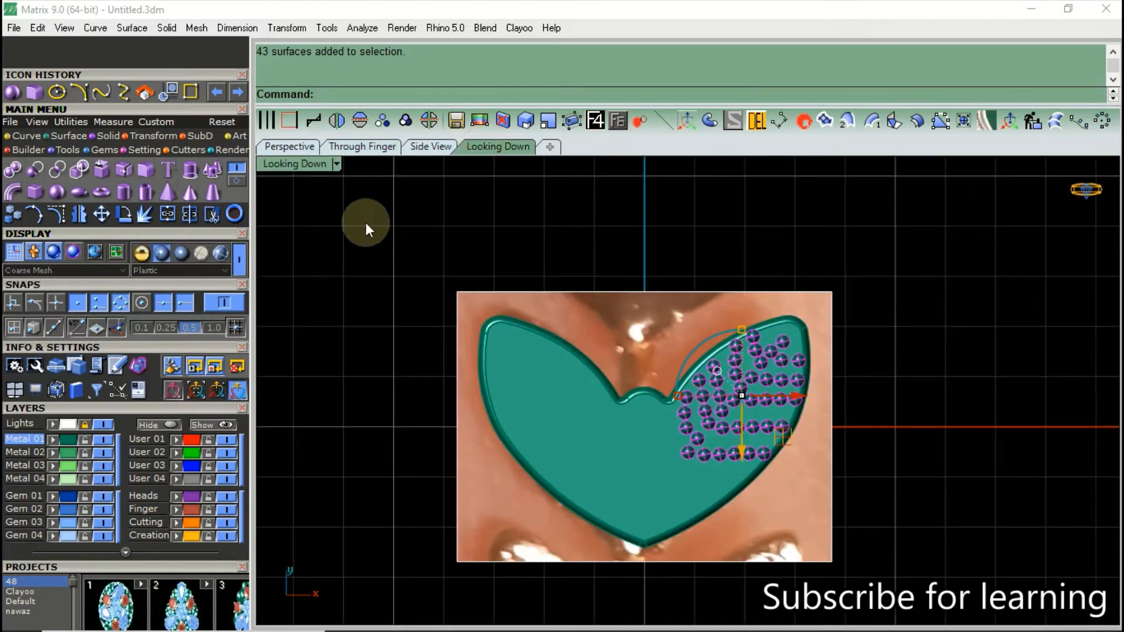
{"action": "key", "text": "ctrl+g"}
{"action": "left_click", "coordinate": [336, 120]}
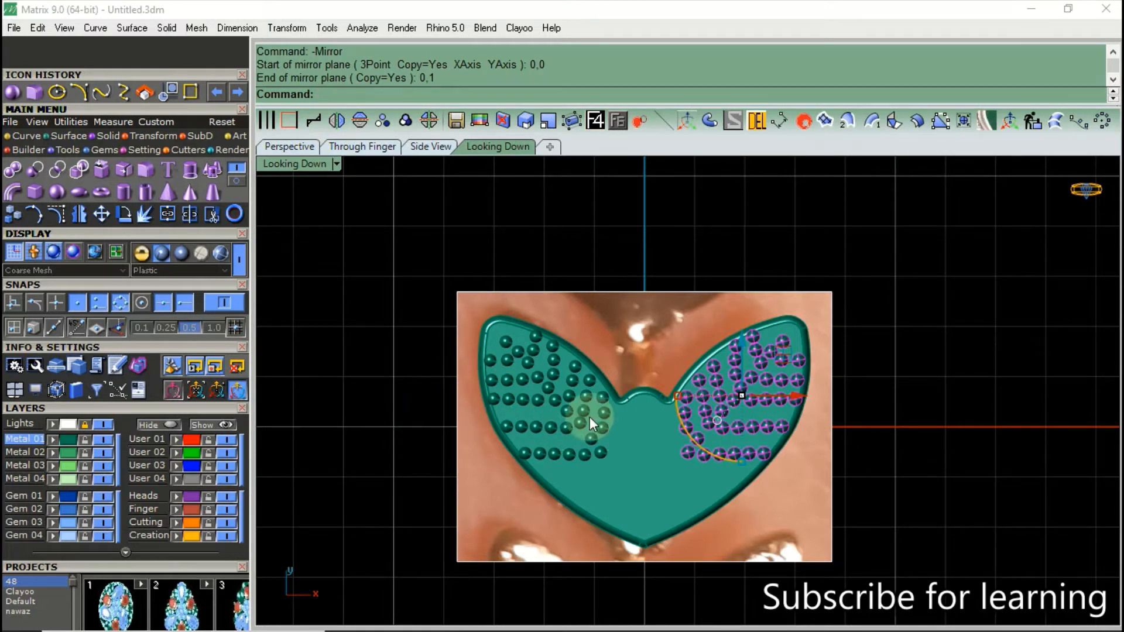
{"action": "left_click", "coordinate": [379, 361]}
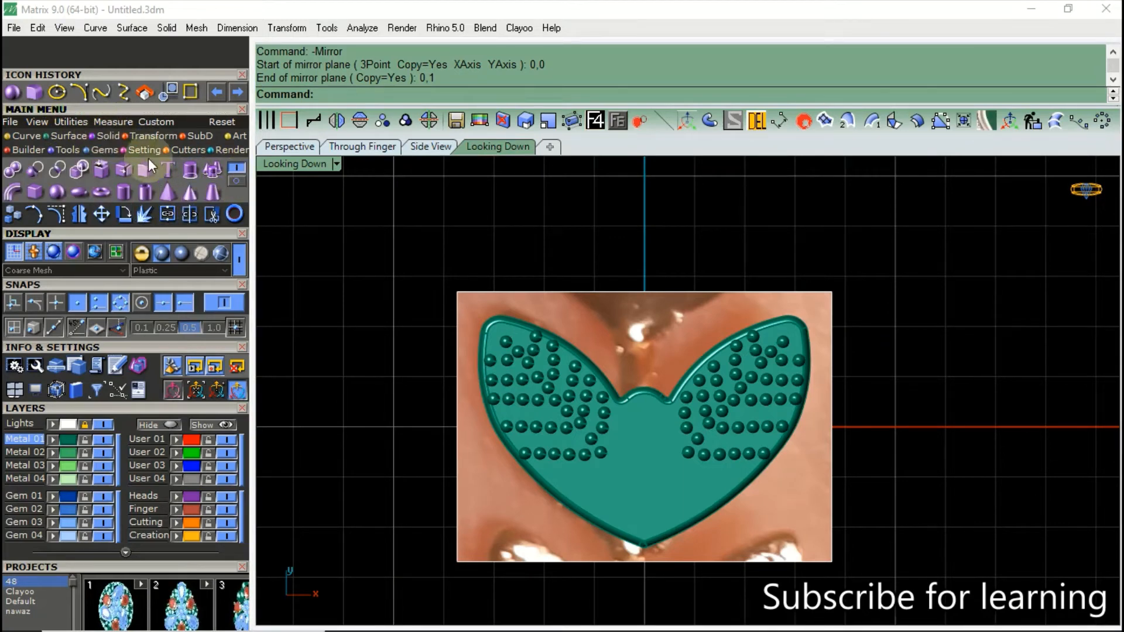
Try a Boolean difference that subtracts only the left-wing spheres from the heart plate.
{"action": "left_click", "coordinate": [34, 170]}
{"action": "left_click", "coordinate": [636, 490]}
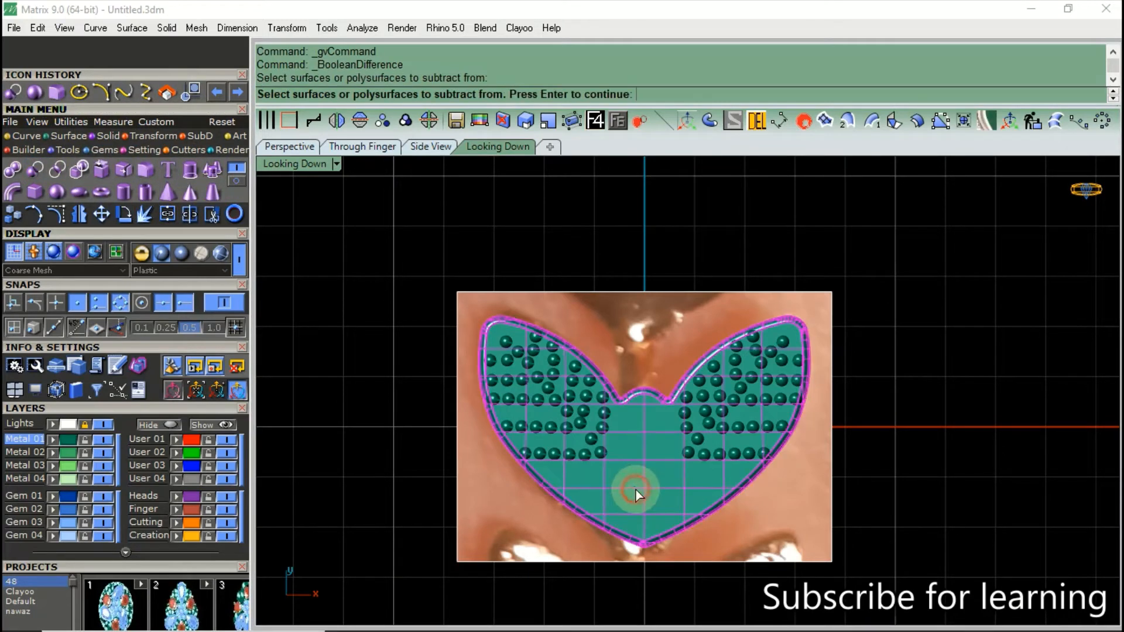
{"action": "right_click", "coordinate": [636, 490]}
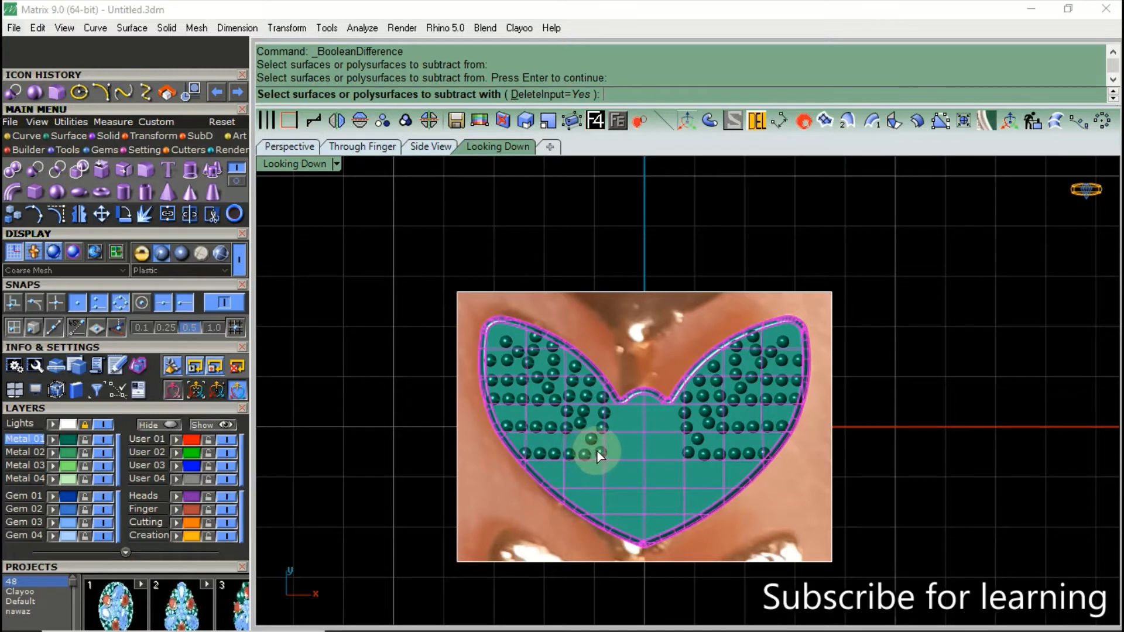
{"action": "left_click", "coordinate": [594, 452]}
{"action": "right_click", "coordinate": [598, 451]}
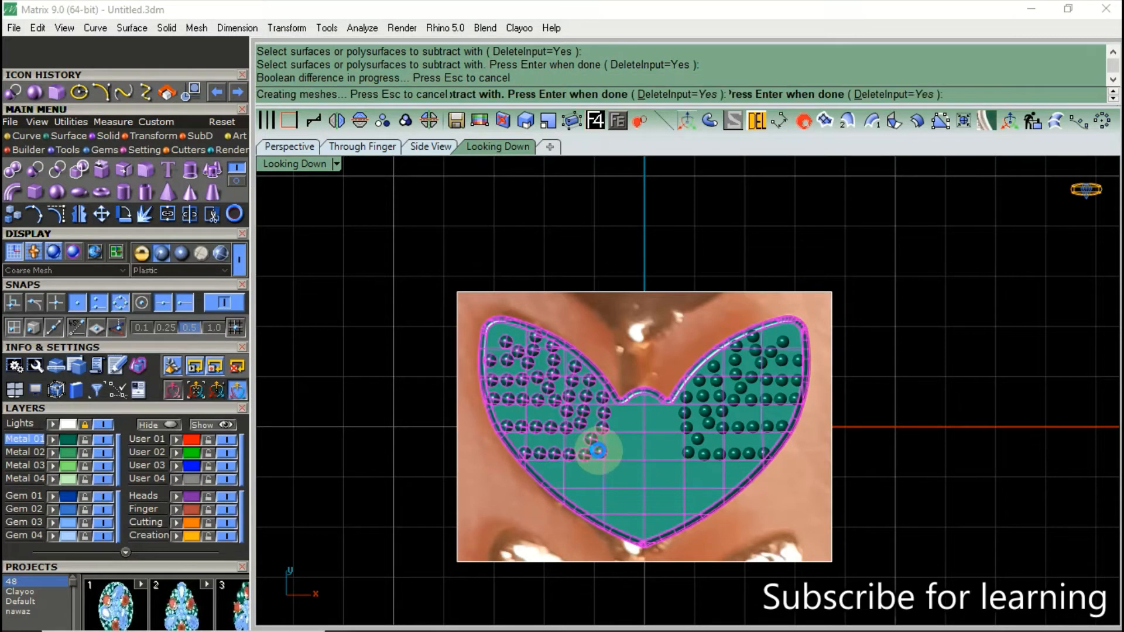
{"action": "key", "text": "ctrl+z"}
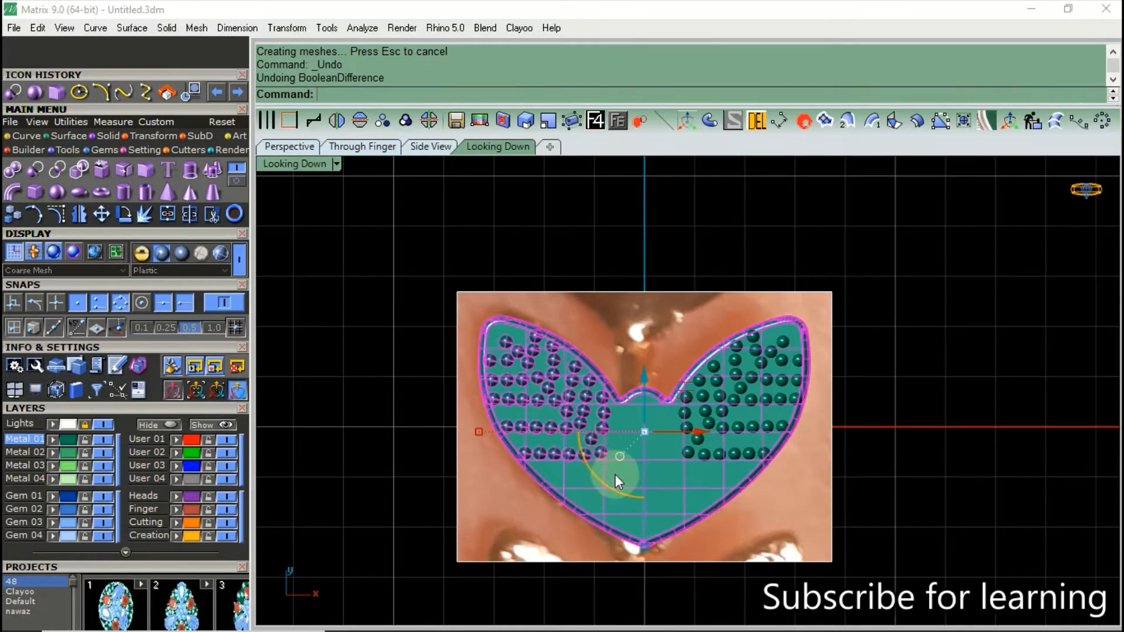
Subtract both the left-wing and right-wing sphere groups from the heart plate with a Boolean difference.
{"action": "left_click", "coordinate": [396, 316]}
{"action": "right_click", "coordinate": [497, 425]}
{"action": "left_click", "coordinate": [641, 471]}
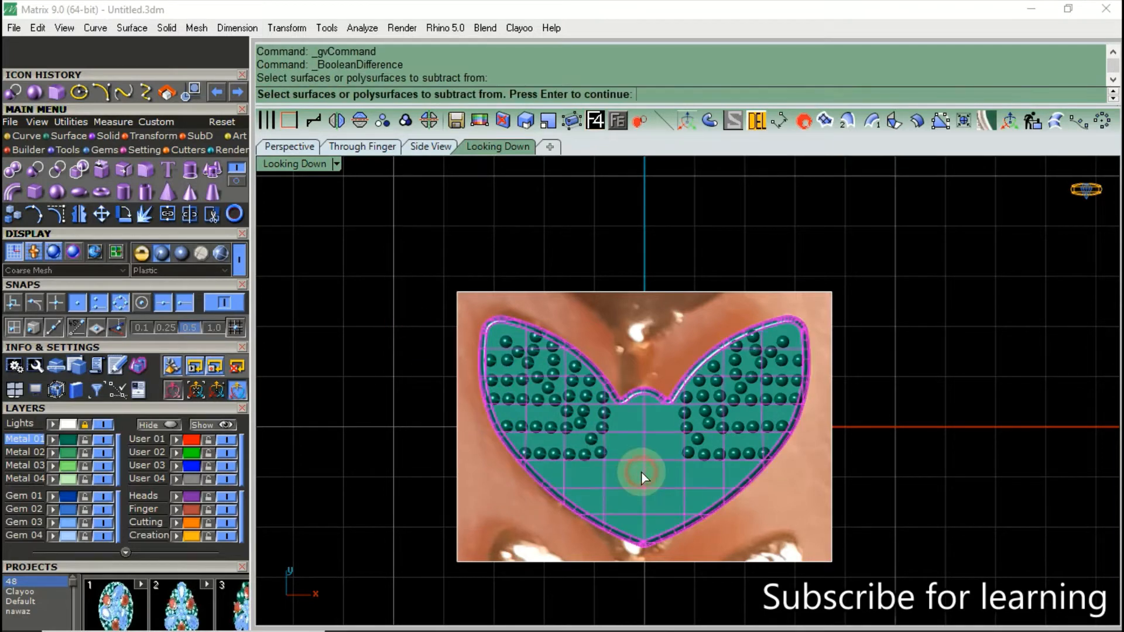
{"action": "right_click", "coordinate": [640, 471]}
{"action": "left_click", "coordinate": [578, 455]}
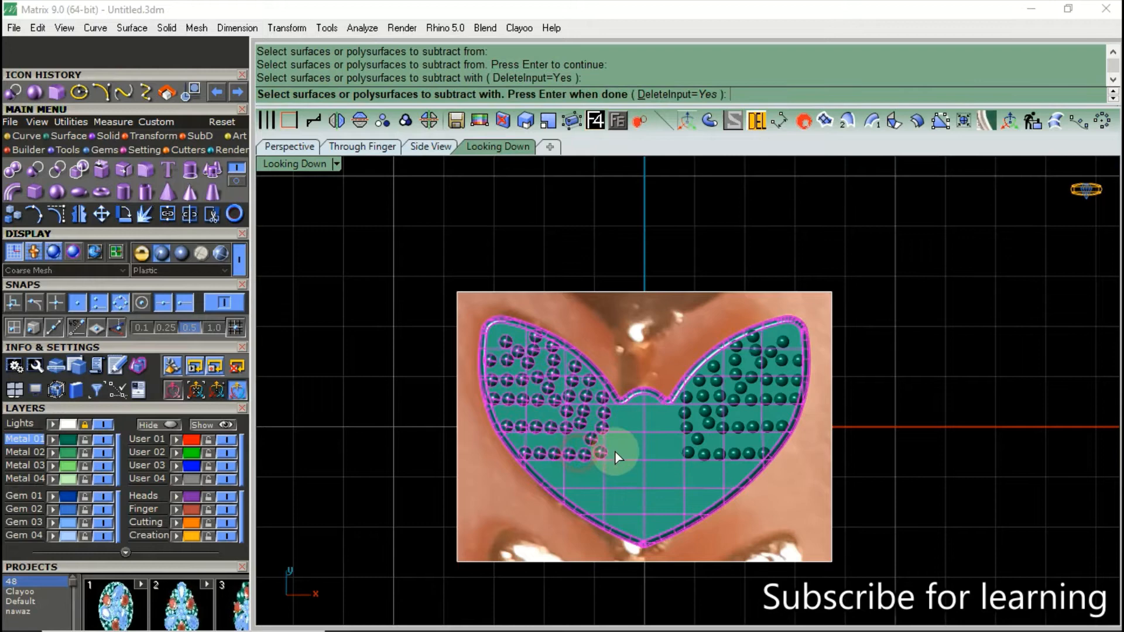
{"action": "left_click", "coordinate": [708, 456]}
{"action": "right_click", "coordinate": [707, 456]}
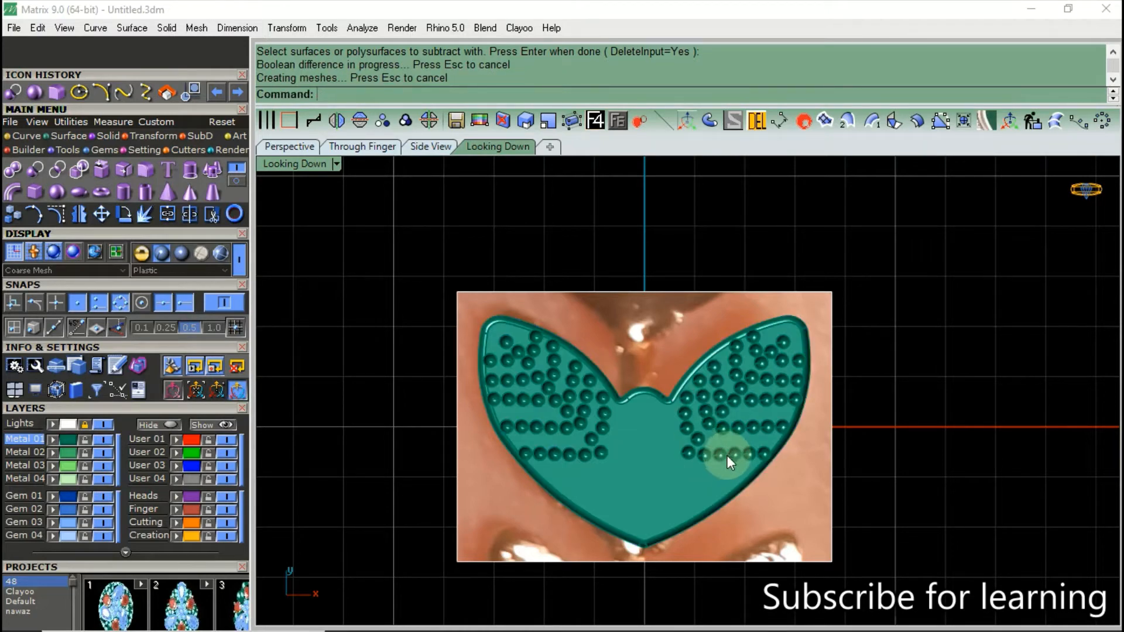
Unlock the Lights layer and switch it off to hide the reference picture.
{"action": "right_click_drag", "start_coordinate": [688, 434], "coordinate": [627, 353]}
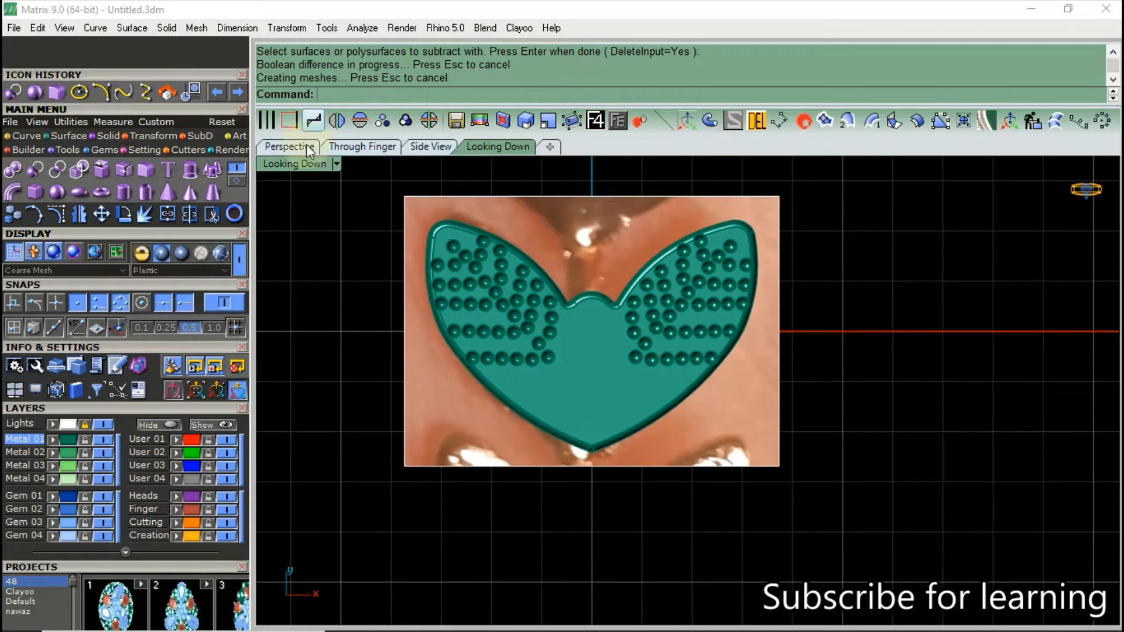
{"action": "left_click", "coordinate": [84, 424]}
{"action": "left_click", "coordinate": [106, 425]}
{"action": "right_click_drag", "start_coordinate": [407, 449], "coordinate": [394, 476]}
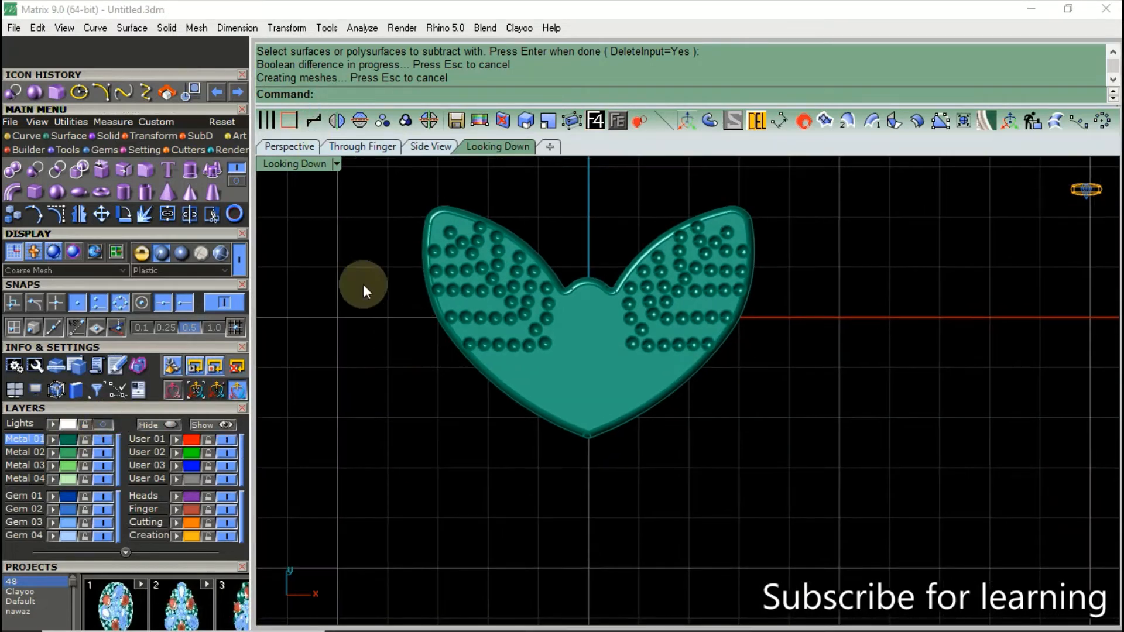
Extrude the central ellipse curve to both sides as a solid that passes through the heart plate.
{"action": "left_click", "coordinate": [240, 258]}
{"action": "left_click", "coordinate": [588, 376]}
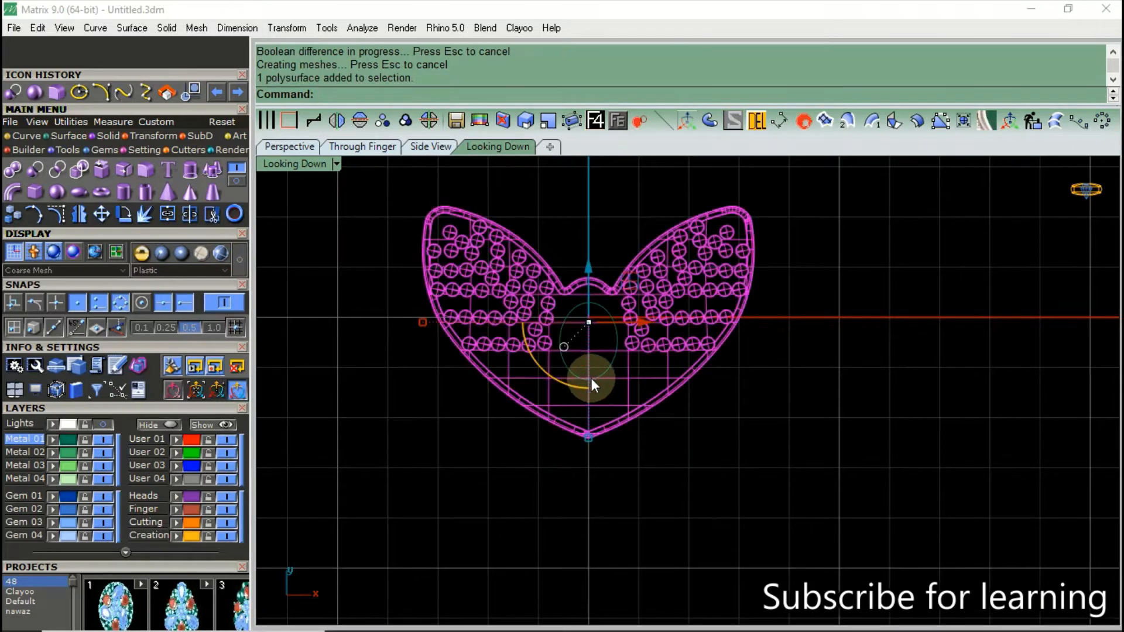
{"action": "left_click", "coordinate": [613, 359]}
{"action": "type", "text": "Ex"}
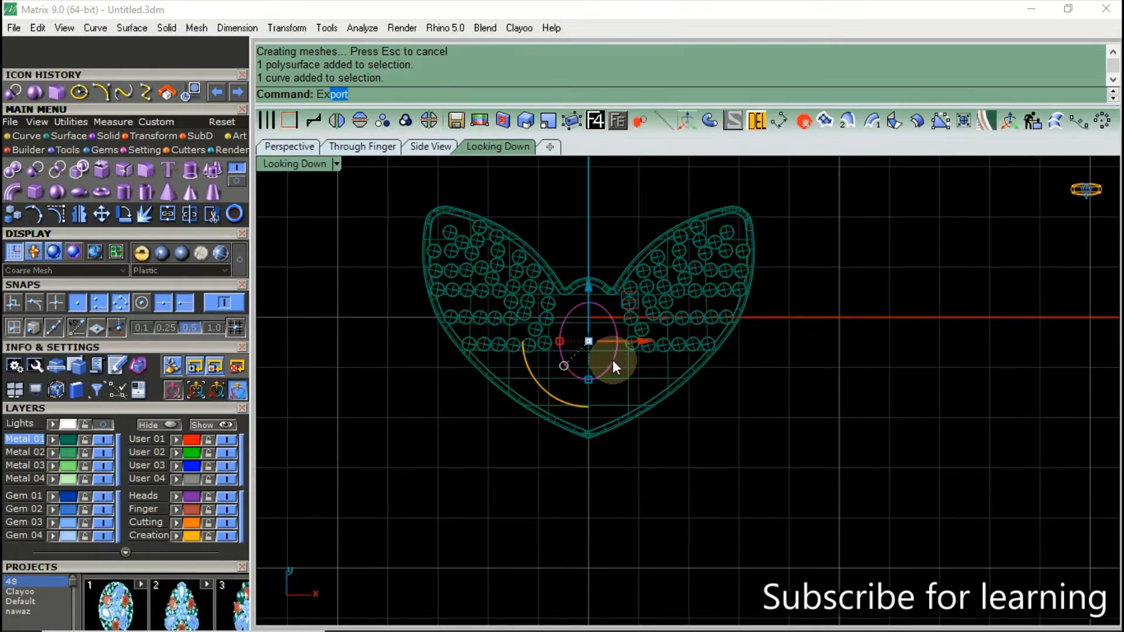
{"action": "type", "text": "trudeCrv"}
{"action": "key", "text": "Return"}
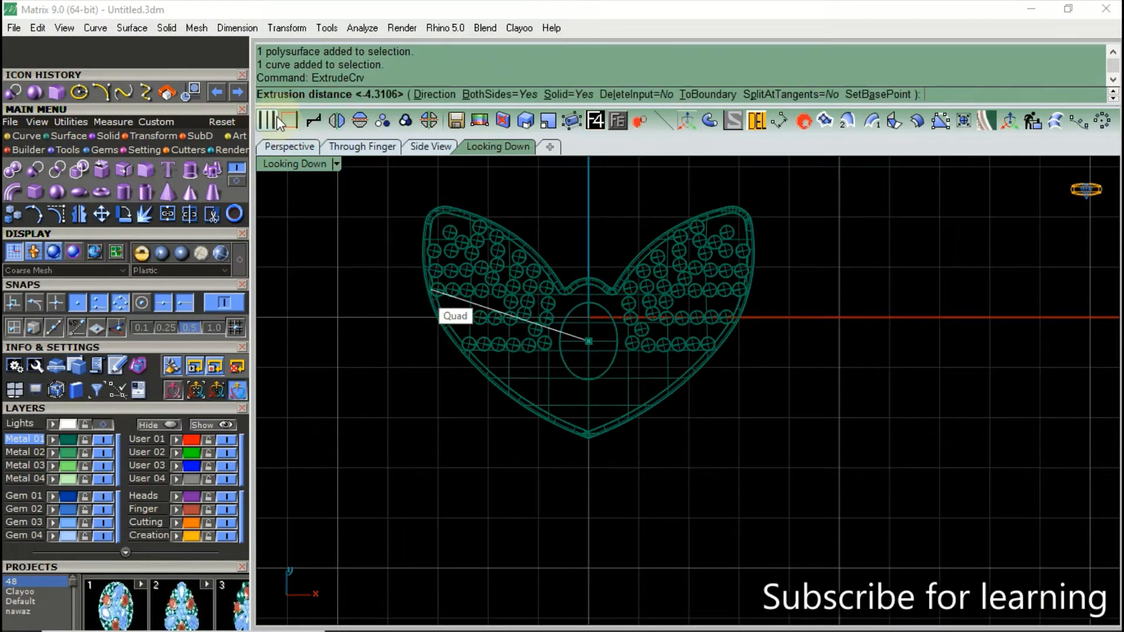
{"action": "left_click", "coordinate": [290, 146]}
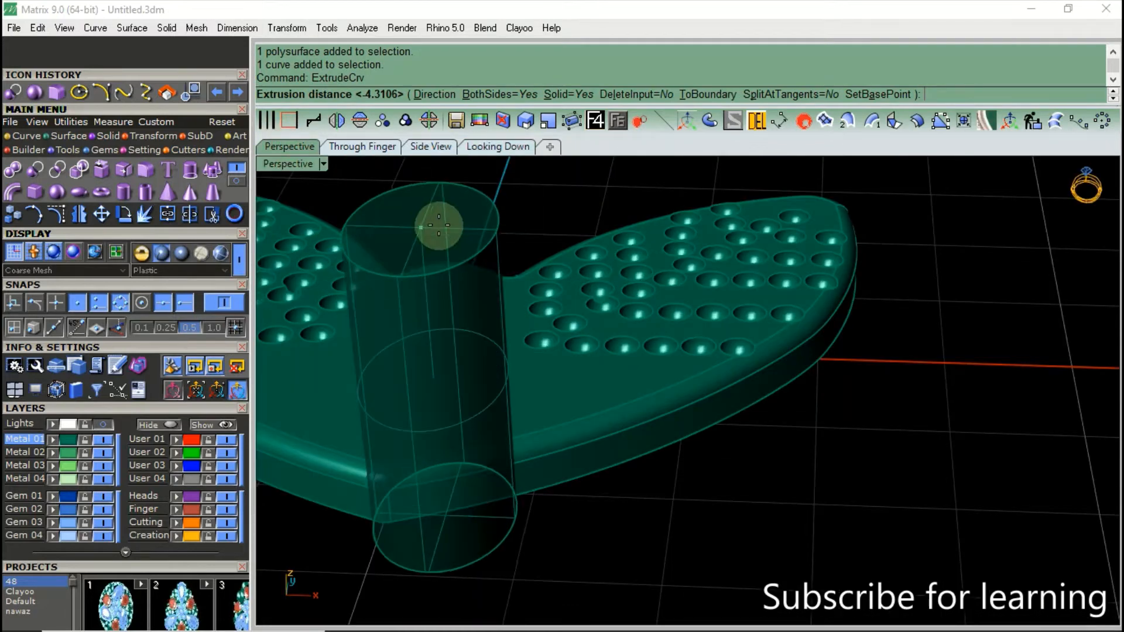
{"action": "left_click", "coordinate": [438, 225]}
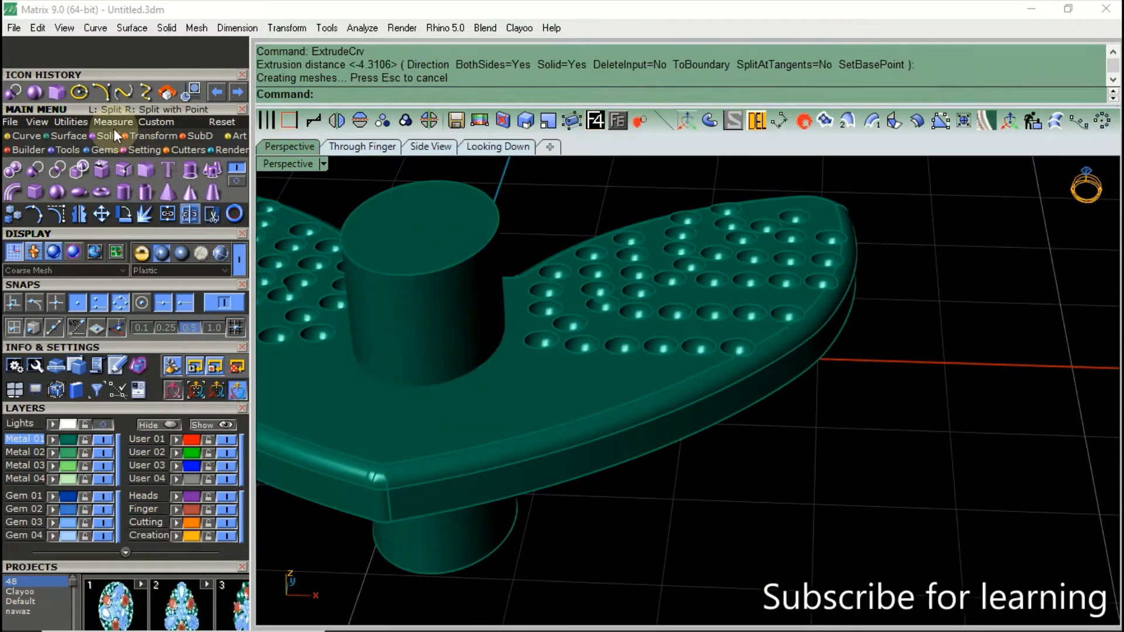
Subtract the elliptical solid from the heart plate with a Boolean difference and view the resulting opening from above.
{"action": "left_click", "coordinate": [12, 91]}
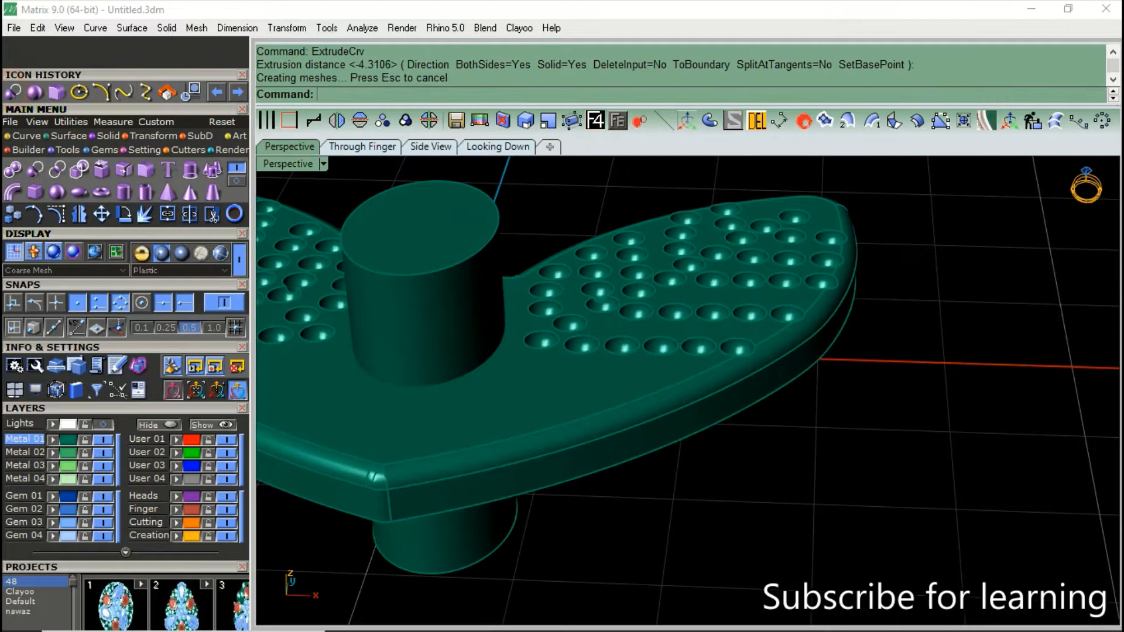
{"action": "left_click", "coordinate": [502, 385]}
{"action": "right_click", "coordinate": [499, 382]}
{"action": "left_click", "coordinate": [478, 352]}
{"action": "right_click", "coordinate": [461, 339]}
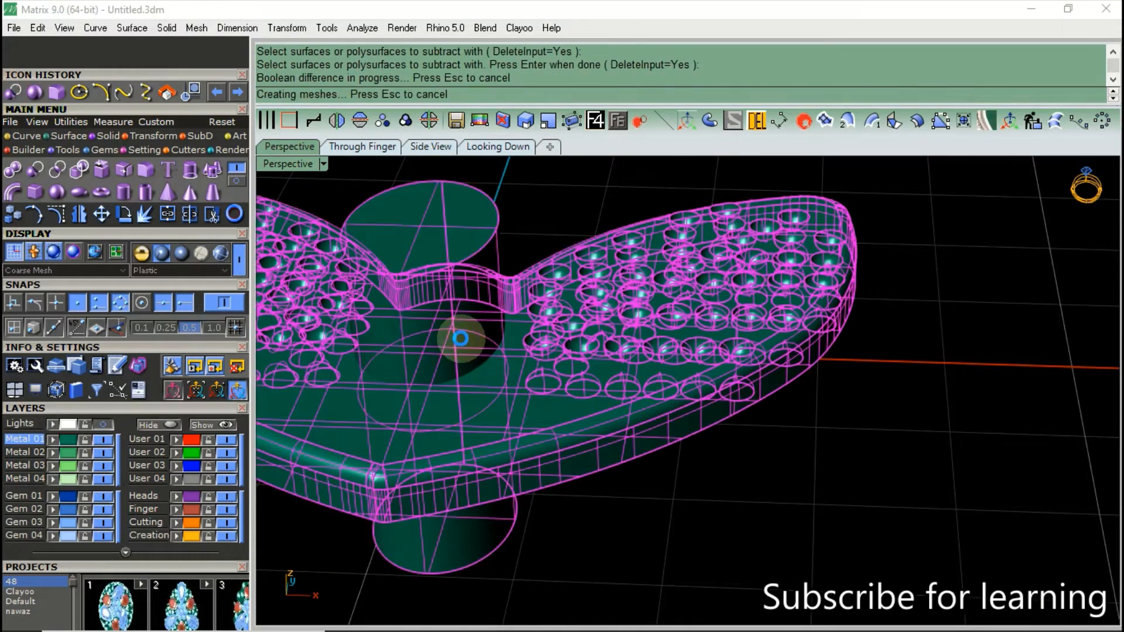
{"action": "scroll", "coordinate": [461, 338], "scroll_direction": "down", "scroll_amount": 5}
{"action": "mouse_move", "coordinate": [462, 338]}
{"action": "right_mouse_down"}
{"action": "mouse_move", "coordinate": [477, 471]}
{"action": "mouse_move", "coordinate": [500, 476]}
{"action": "right_mouse_up"}
{"action": "mouse_move", "coordinate": [422, 469]}
{"action": "right_mouse_down"}
{"action": "mouse_move", "coordinate": [402, 452]}
{"action": "mouse_move", "coordinate": [517, 447]}
{"action": "mouse_move", "coordinate": [448, 466]}
{"action": "mouse_move", "coordinate": [414, 459]}
{"action": "mouse_move", "coordinate": [439, 457]}
{"action": "mouse_move", "coordinate": [427, 448]}
{"action": "right_mouse_up"}
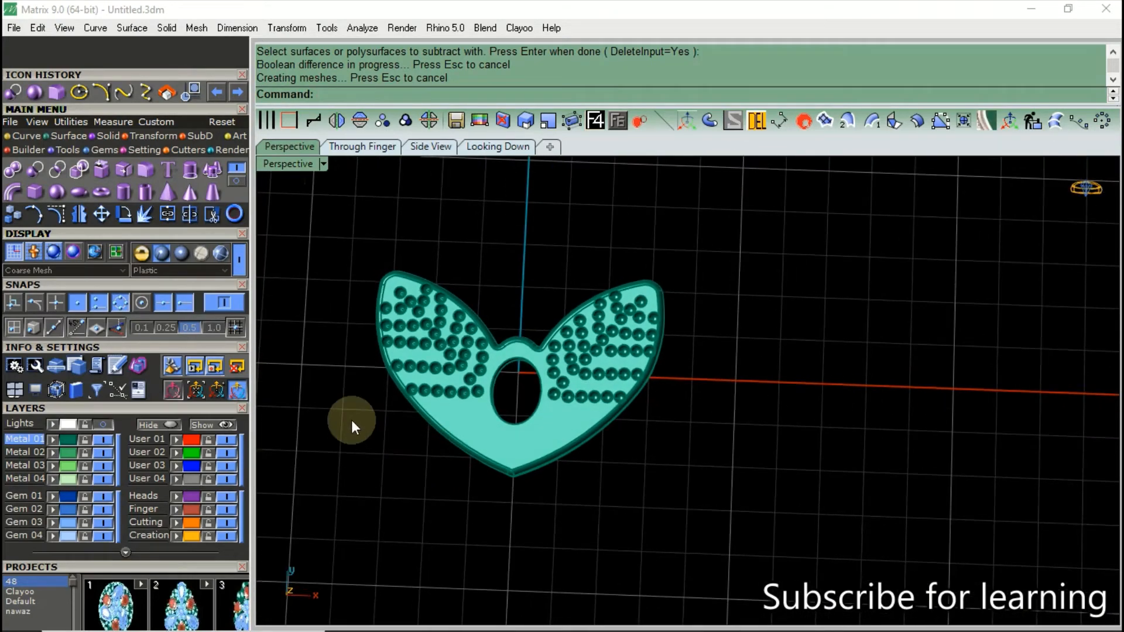
{"action": "right_click_drag", "start_coordinate": [352, 420], "coordinate": [347, 395]}
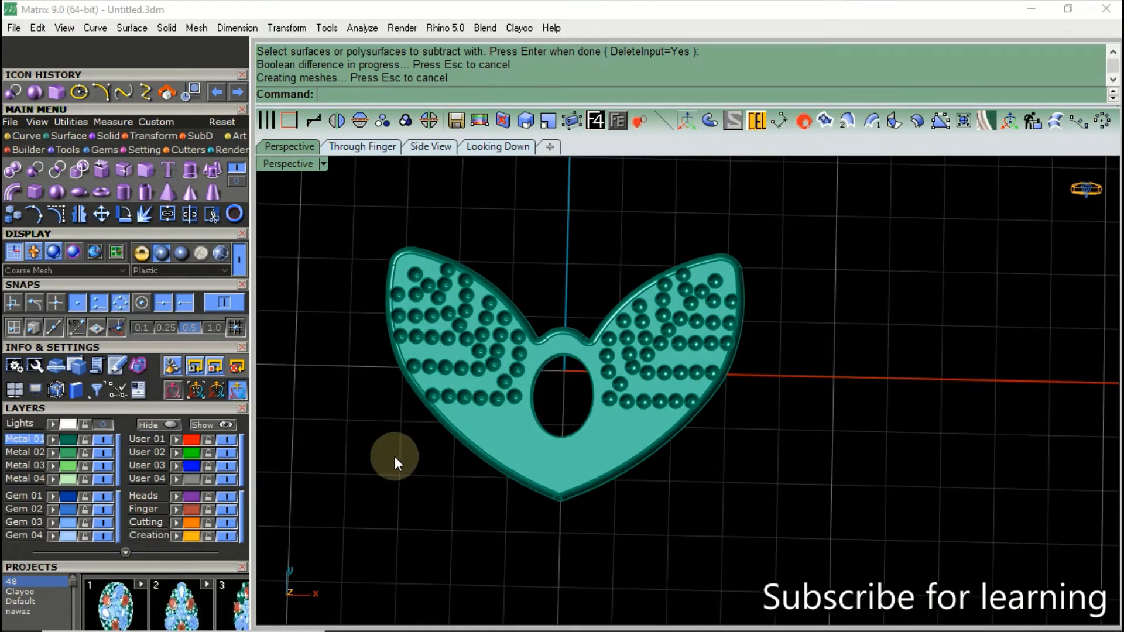
{"action": "right_click_drag", "start_coordinate": [394, 455], "coordinate": [559, 485]}
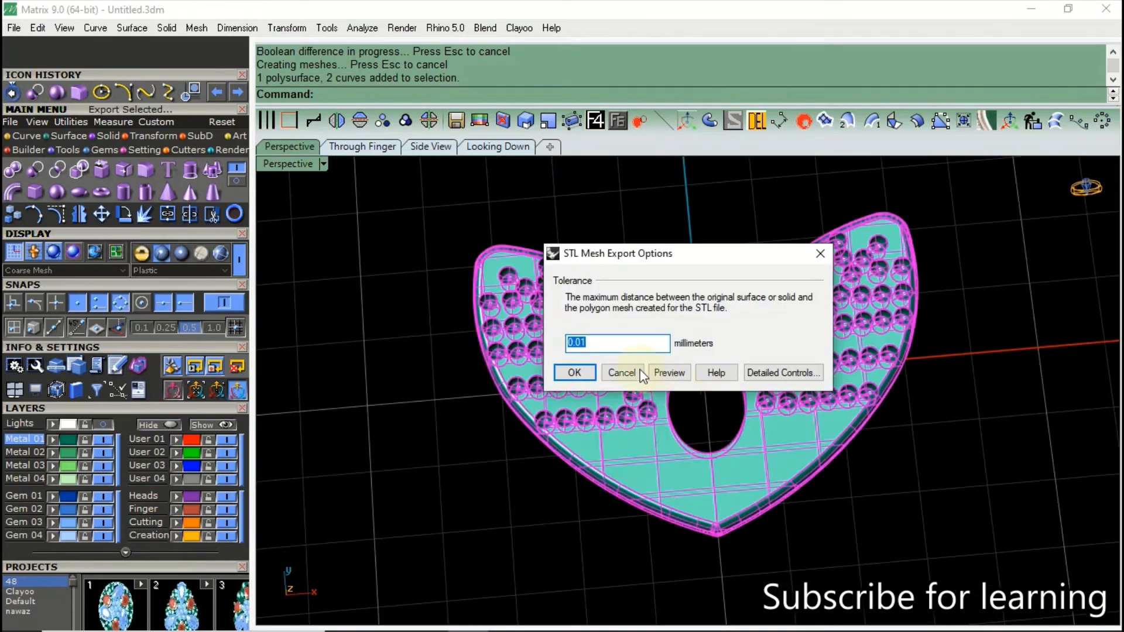
Cancel the STL export and export the selected model in Rhino 5 3D Models (*.3dm) format with file name 1.
{"action": "left_click", "coordinate": [641, 373]}
{"action": "right_click", "coordinate": [366, 551]}
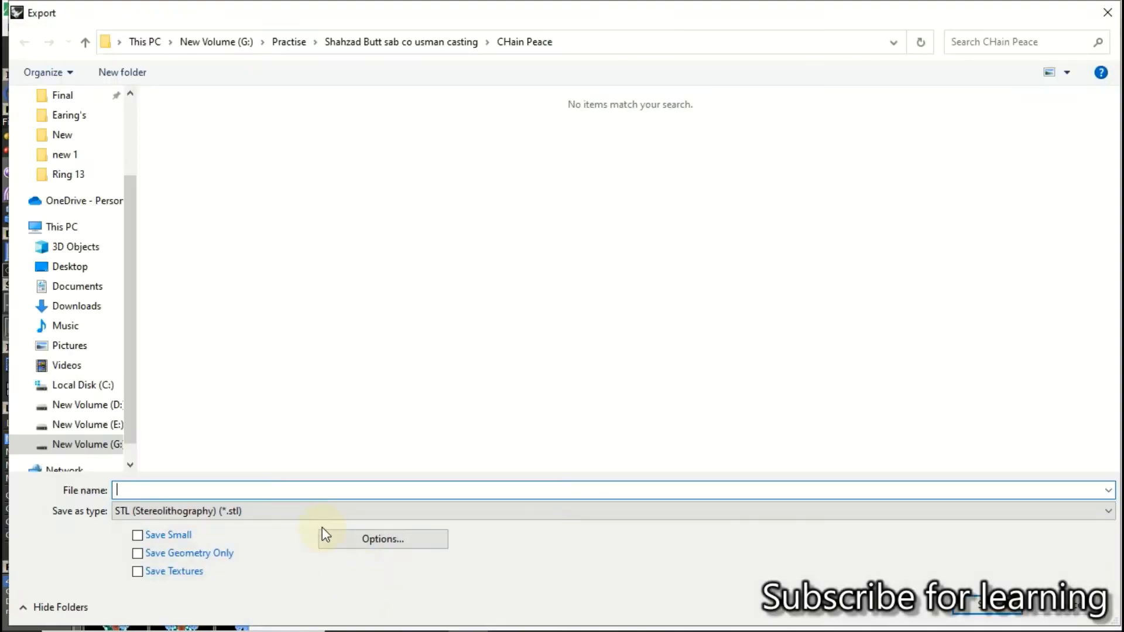
{"action": "left_click", "coordinate": [316, 516]}
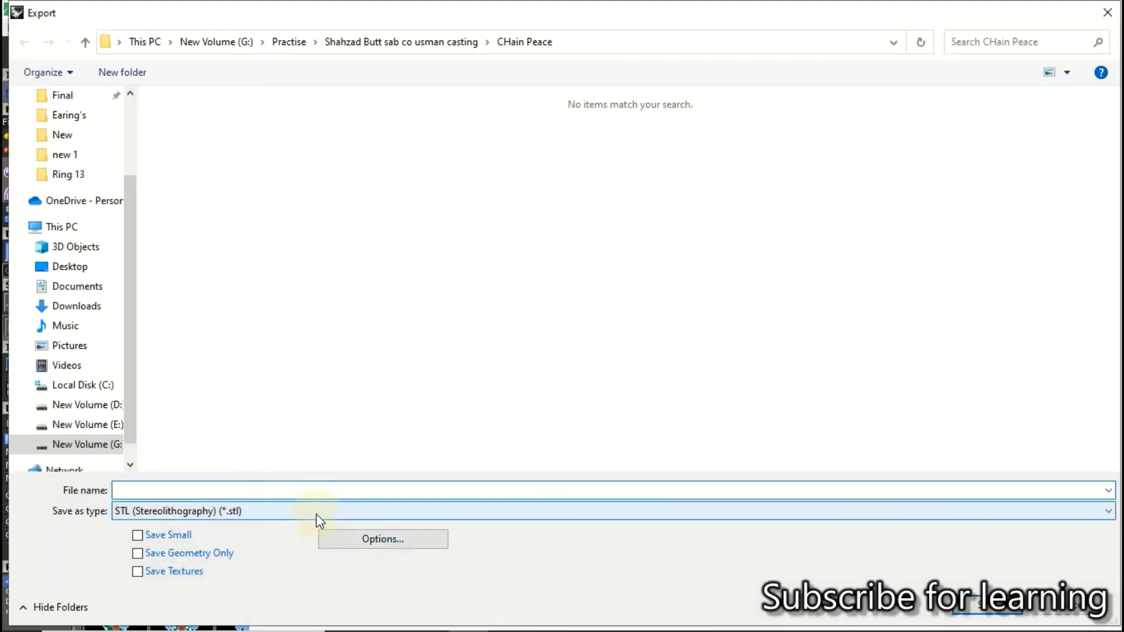
{"action": "scroll", "coordinate": [315, 512], "scroll_direction": "up", "scroll_amount": 5}
{"action": "scroll", "coordinate": [314, 511], "scroll_direction": "up", "scroll_amount": 3}
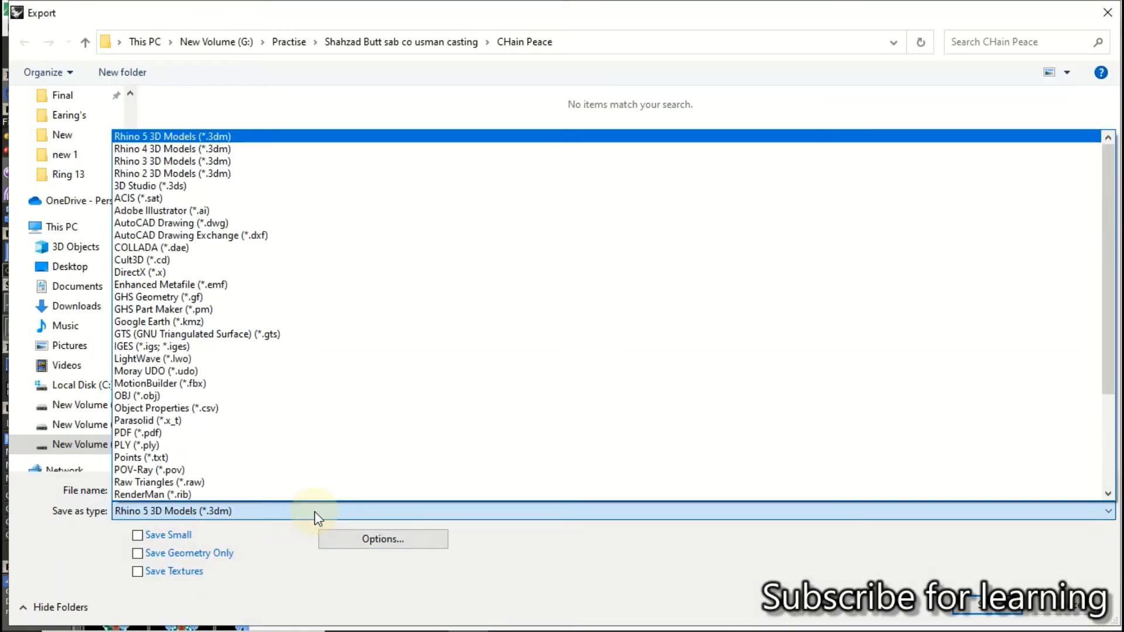
{"action": "left_click", "coordinate": [315, 512]}
{"action": "left_click", "coordinate": [300, 491]}
{"action": "type", "text": "1"}
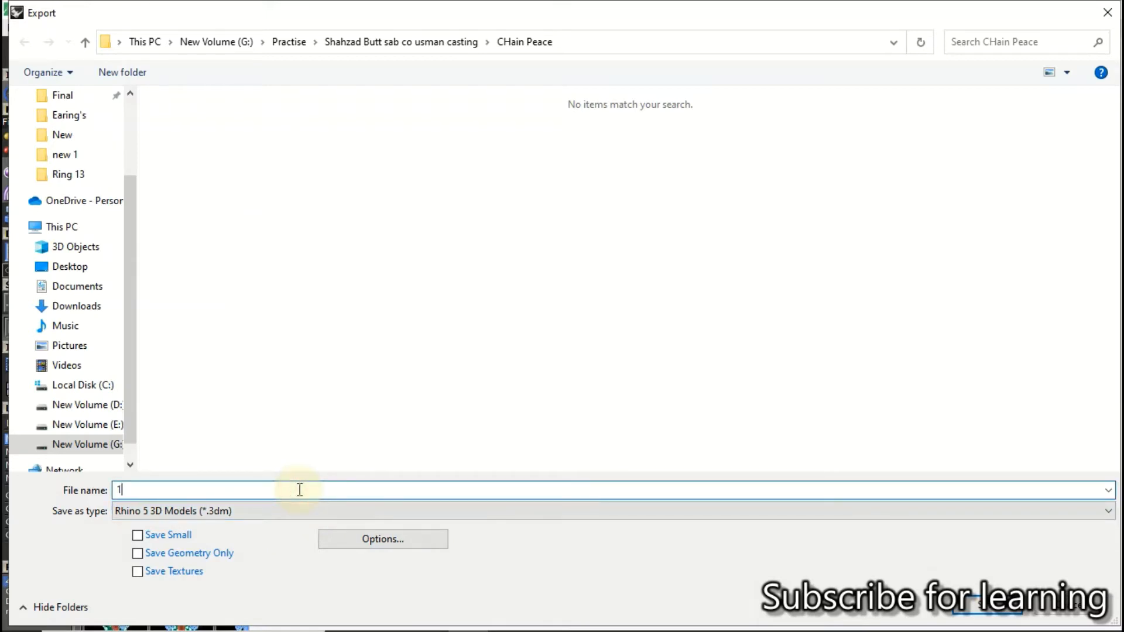
{"action": "key", "text": "Return"}
{"action": "left_click", "coordinate": [389, 459]}
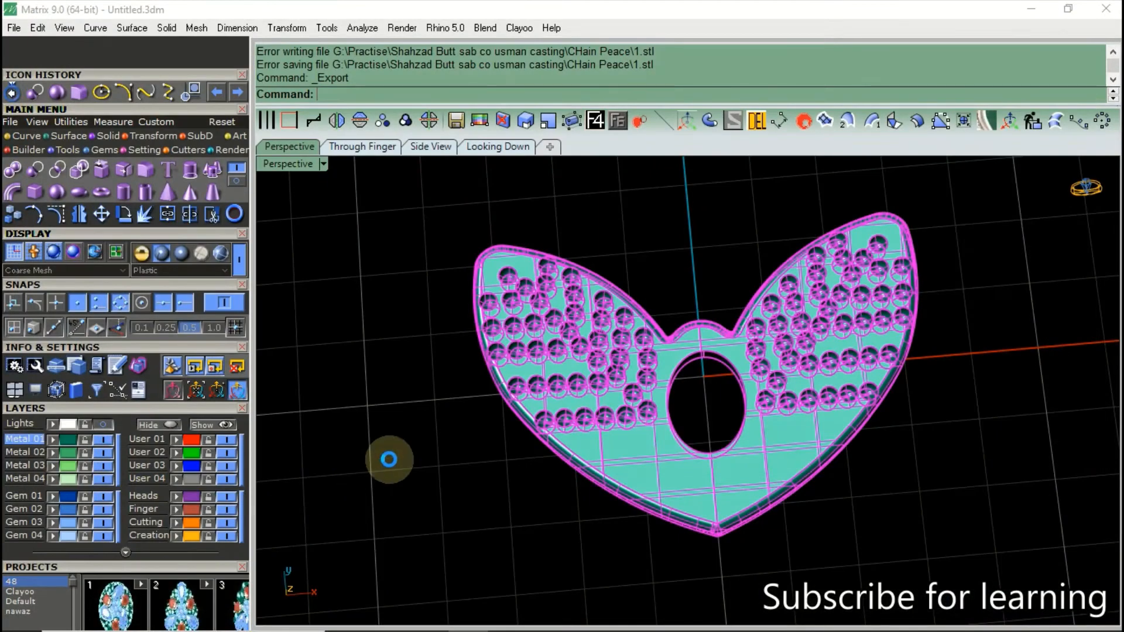
Undo the ellipse cut, the ellipse extrusion and the Boolean difference that subtracted the wing spheres.
{"action": "key", "text": "ctrl+z"}
{"action": "key", "text": "ctrl+z"}
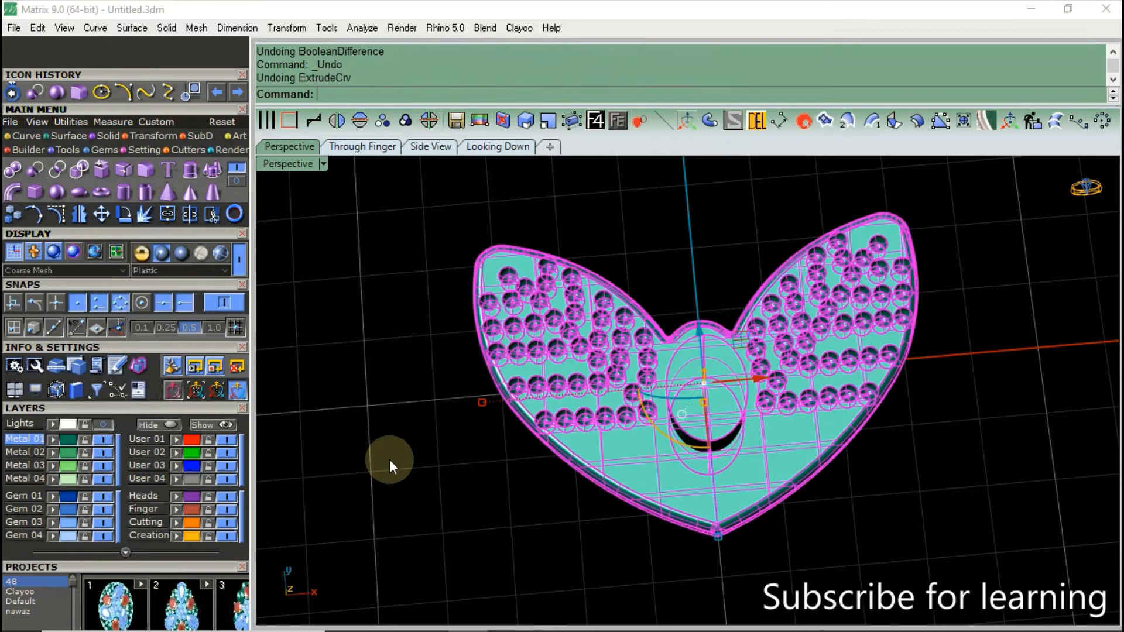
{"action": "left_click", "coordinate": [389, 459]}
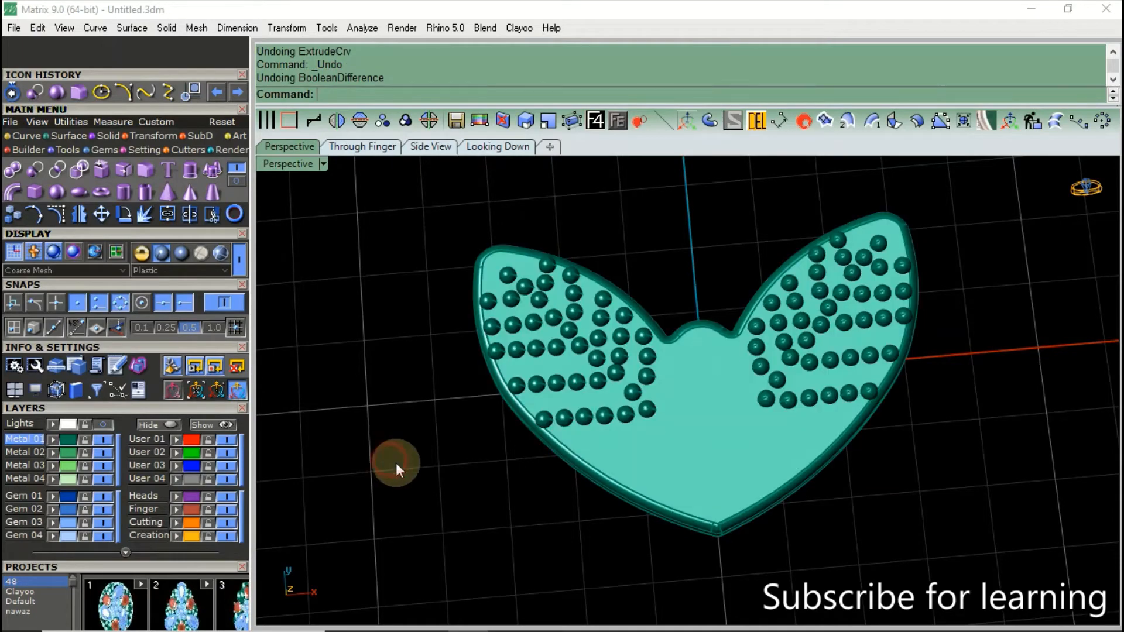
Delete the sphere groups on the left and right wings of the heart plate.
{"action": "right_click_drag", "start_coordinate": [394, 459], "coordinate": [629, 401]}
{"action": "left_click", "coordinate": [654, 395]}
{"action": "key", "text": "Delete"}
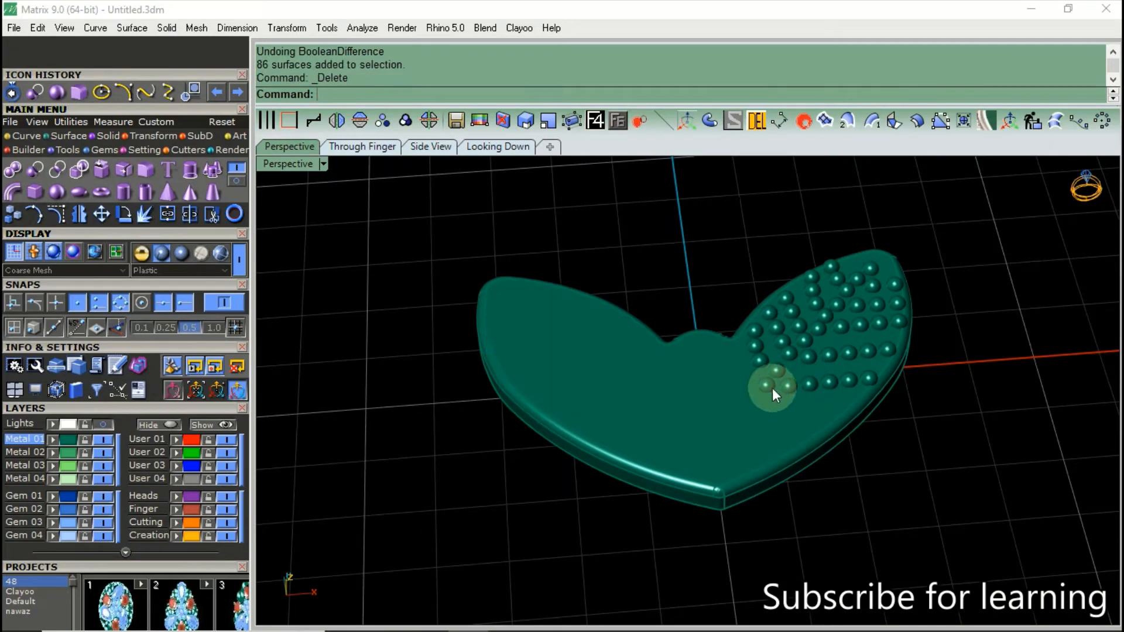
{"action": "left_click", "coordinate": [771, 388]}
{"action": "key", "text": "Delete"}
{"action": "right_click_drag", "start_coordinate": [770, 388], "coordinate": [653, 456]}
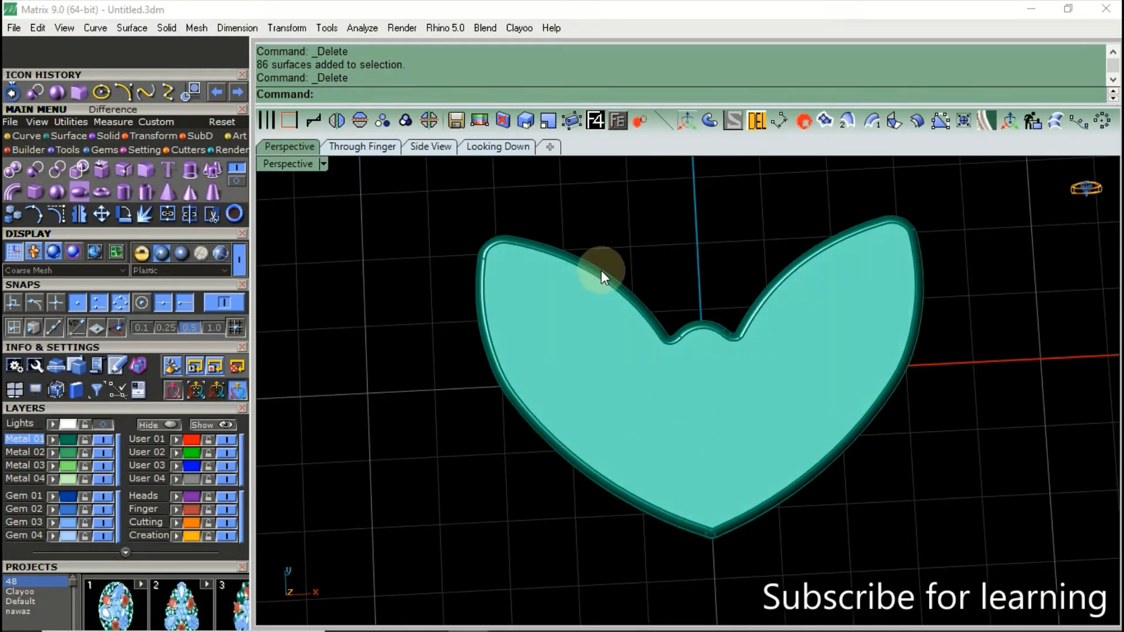
Create a small sphere just inside the tip of the right wing in the Looking Down view.
{"action": "left_click", "coordinate": [509, 153]}
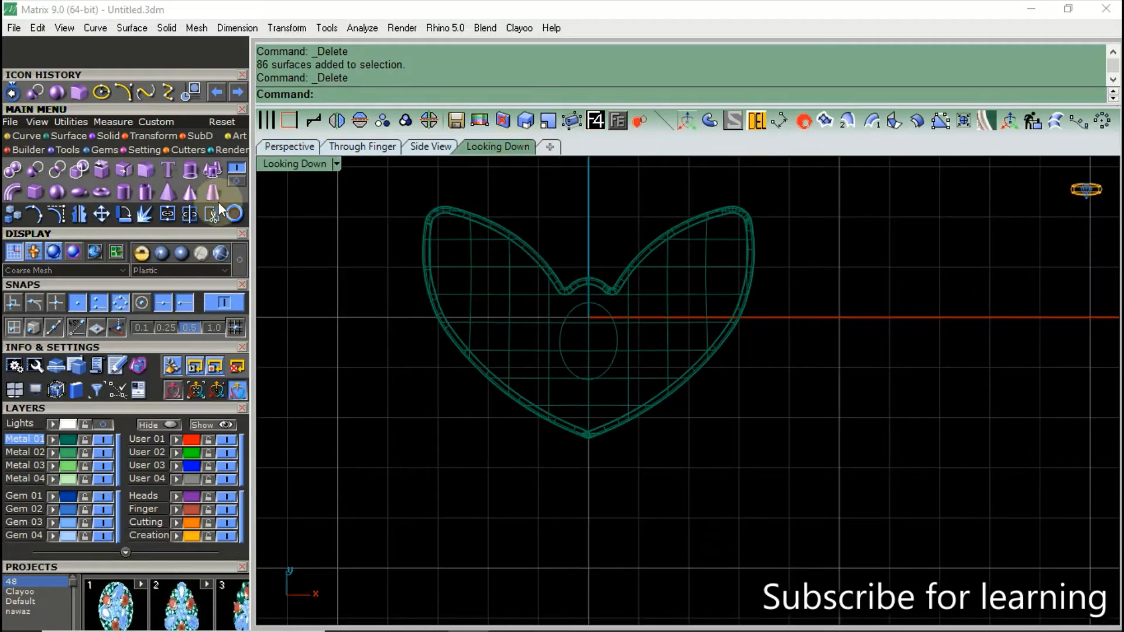
{"action": "left_click", "coordinate": [56, 92]}
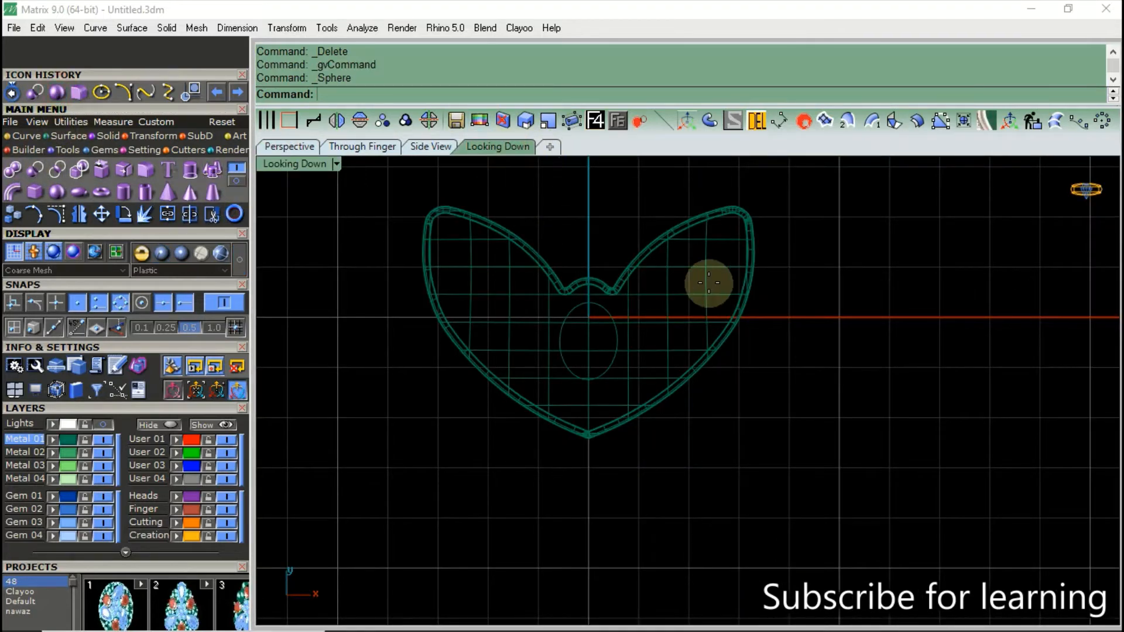
{"action": "scroll", "coordinate": [723, 262], "scroll_direction": "up", "scroll_amount": 3}
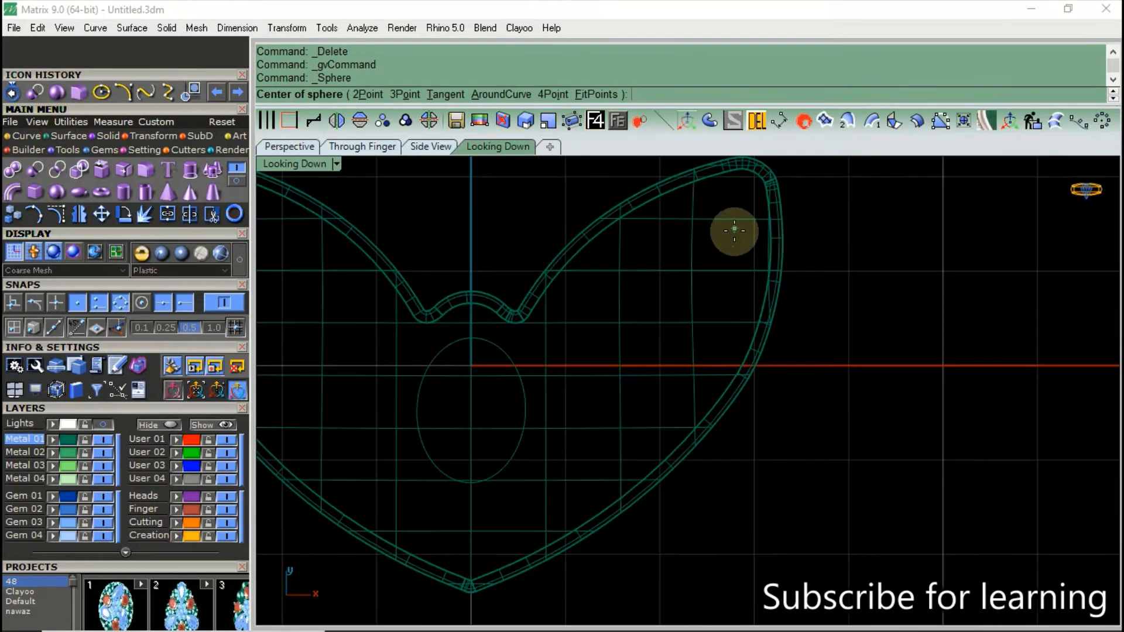
{"action": "left_click", "coordinate": [744, 195]}
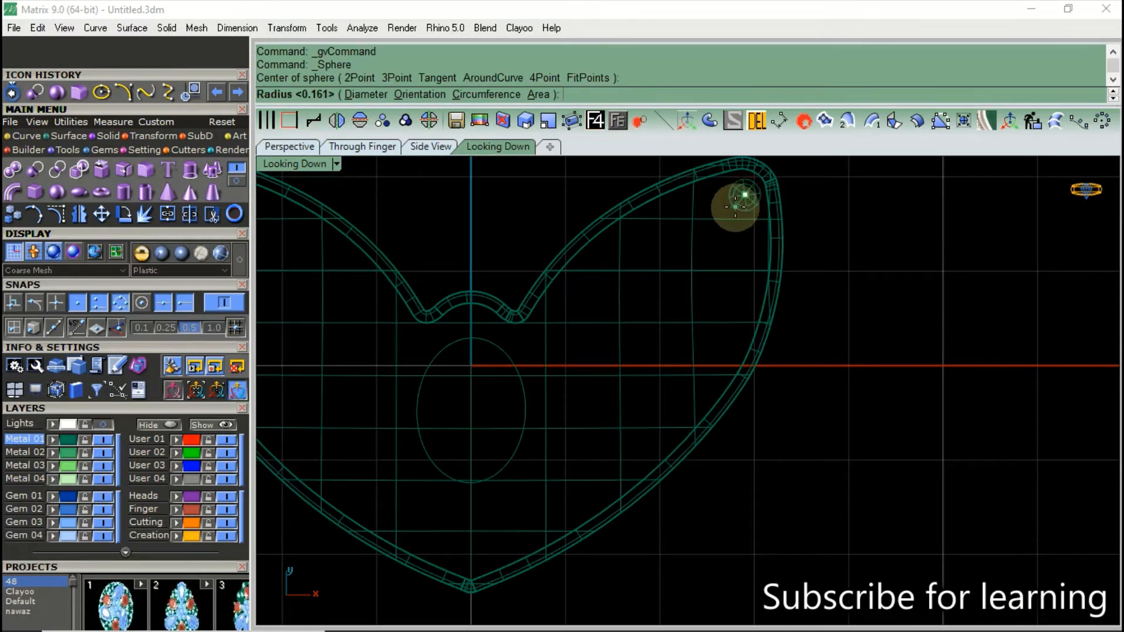
{"action": "left_click", "coordinate": [735, 208]}
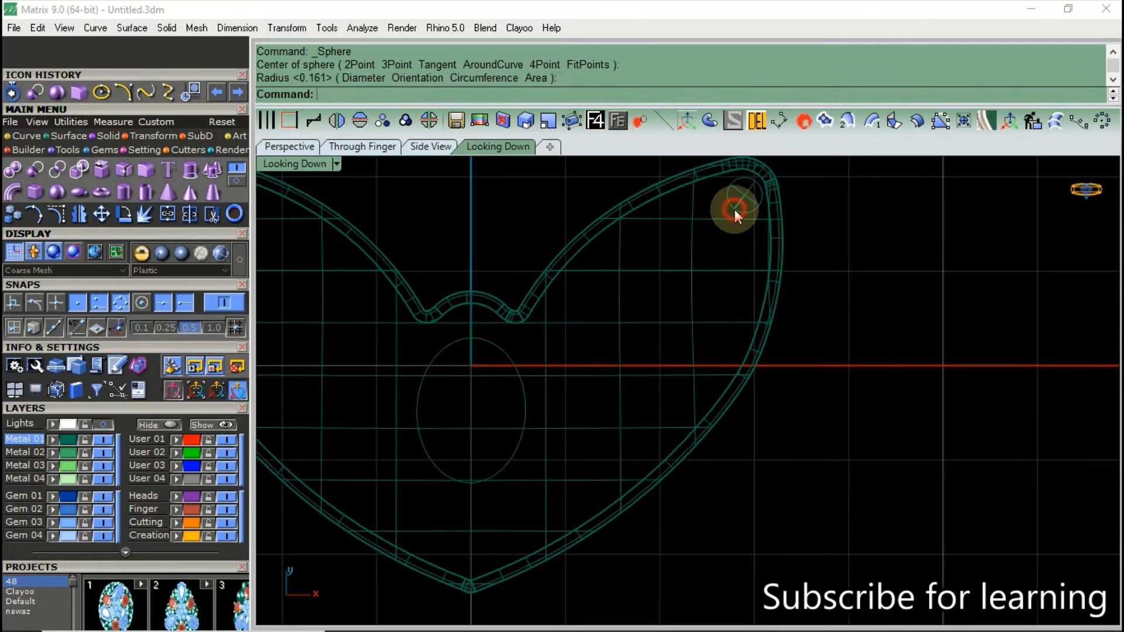
Duplicate the tip sphere repeatedly to fill the right wing with loosely arranged copies.
{"action": "scroll", "coordinate": [742, 201], "scroll_direction": "up", "scroll_amount": 2}
{"action": "left_click", "coordinate": [728, 209]}
{"action": "scroll", "coordinate": [740, 199], "scroll_direction": "down", "scroll_amount": 3}
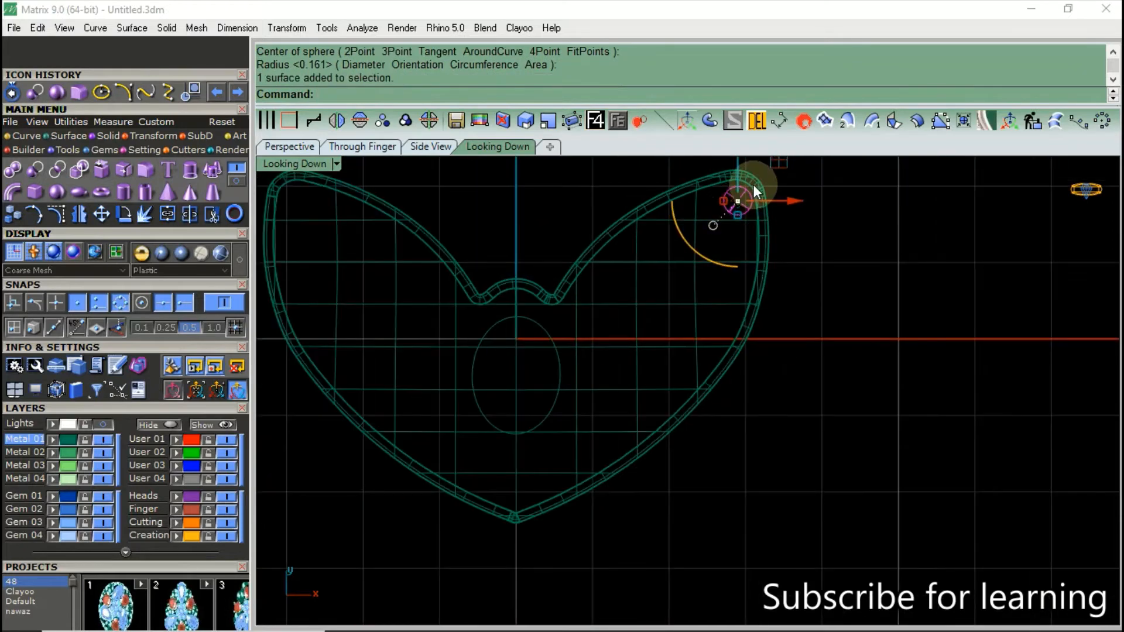
{"action": "scroll", "coordinate": [756, 185], "scroll_direction": "up", "scroll_amount": 2}
{"action": "mouse_move", "coordinate": [768, 166]}
{"action": "left_mouse_down"}
{"action": "mouse_move", "coordinate": [617, 350]}
{"action": "mouse_move", "coordinate": [610, 299]}
{"action": "mouse_move", "coordinate": [606, 311]}
{"action": "mouse_move", "coordinate": [616, 275]}
{"action": "mouse_move", "coordinate": [600, 269]}
{"action": "mouse_move", "coordinate": [656, 252]}
{"action": "mouse_move", "coordinate": [648, 211]}
{"action": "mouse_move", "coordinate": [694, 199]}
{"action": "mouse_move", "coordinate": [701, 184]}
{"action": "mouse_move", "coordinate": [740, 219]}
{"action": "mouse_move", "coordinate": [780, 211]}
{"action": "mouse_move", "coordinate": [719, 263]}
{"action": "mouse_move", "coordinate": [770, 259]}
{"action": "mouse_move", "coordinate": [694, 308]}
{"action": "mouse_move", "coordinate": [745, 316]}
{"action": "mouse_move", "coordinate": [664, 375]}
{"action": "left_mouse_up"}
{"action": "key", "text": "alt"}
{"action": "key", "text": "alt"}
{"action": "key", "text": "alt"}
{"action": "key", "text": "alt"}
{"action": "key", "text": "alt"}
{"action": "left_click", "coordinate": [726, 314]}
{"action": "left_click", "coordinate": [673, 351]}
{"action": "left_click_drag", "start_coordinate": [658, 371], "coordinate": [705, 375]}
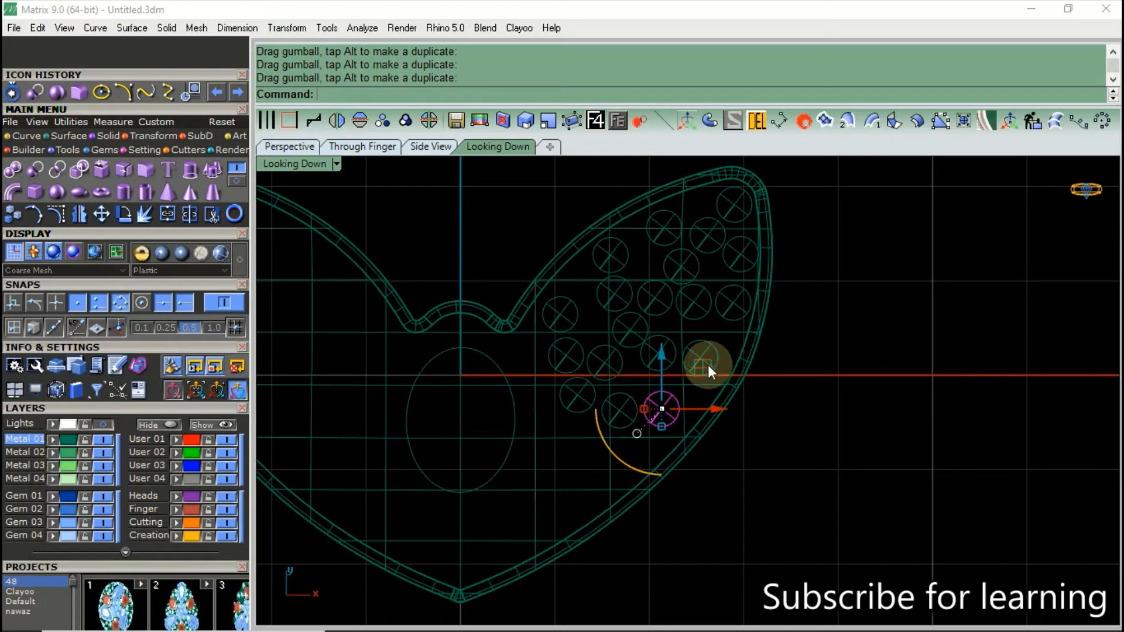
Undo the most recently placed sphere copies on the right wing.
{"action": "key", "text": "ctrl+z"}
{"action": "key", "text": "ctrl+z"}
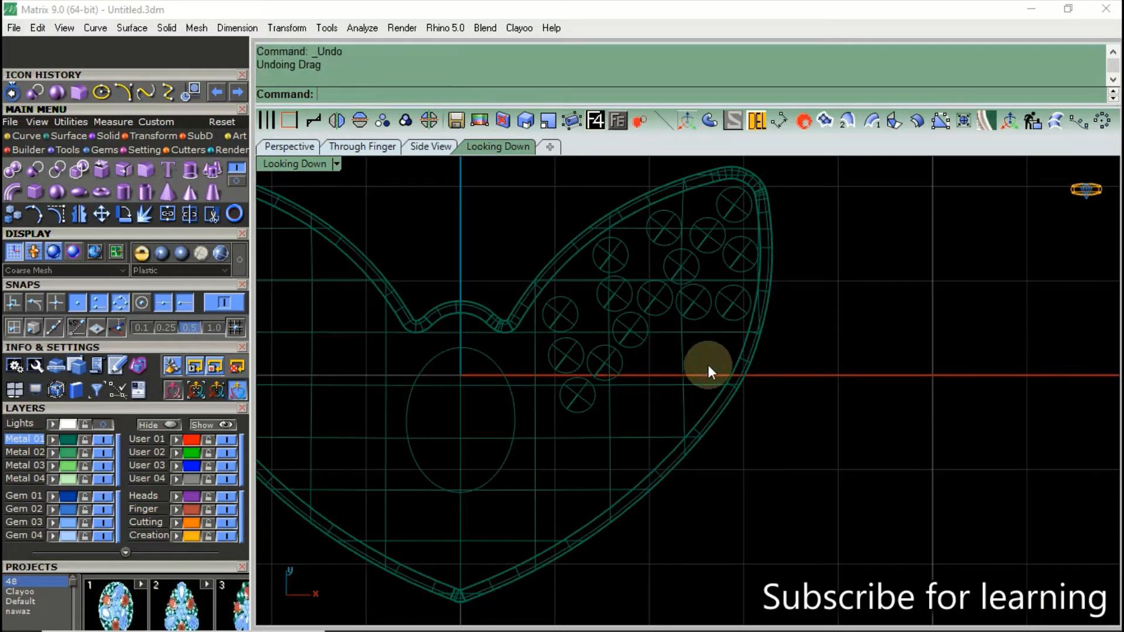
{"action": "key", "text": "ctrl+z"}
{"action": "key", "text": "ctrl+z"}
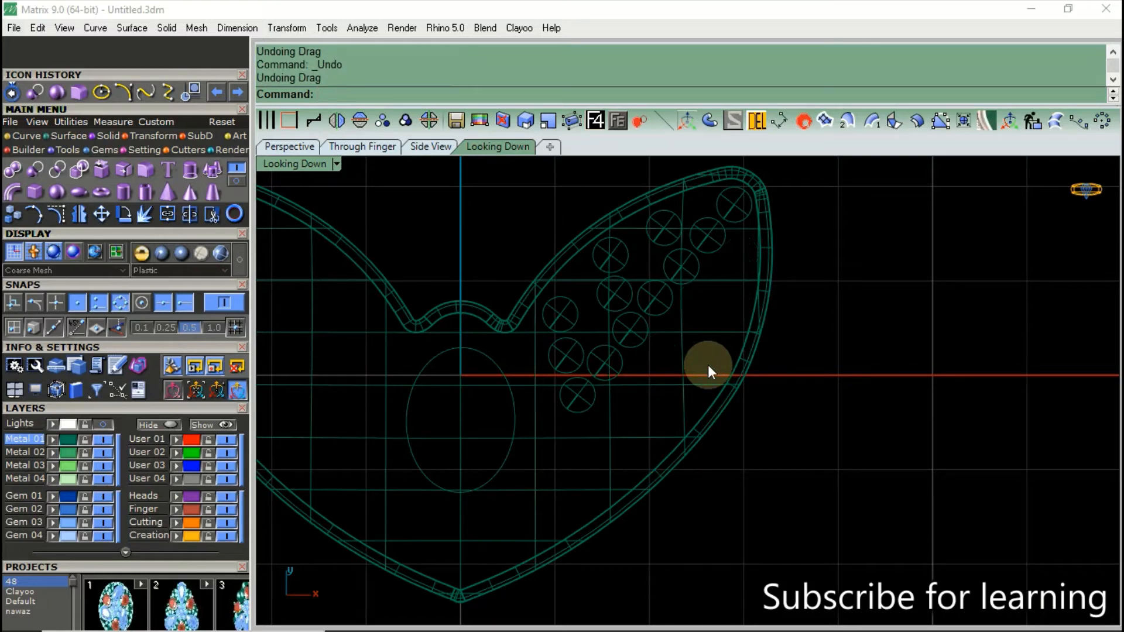
{"action": "key", "text": "ctrl+z"}
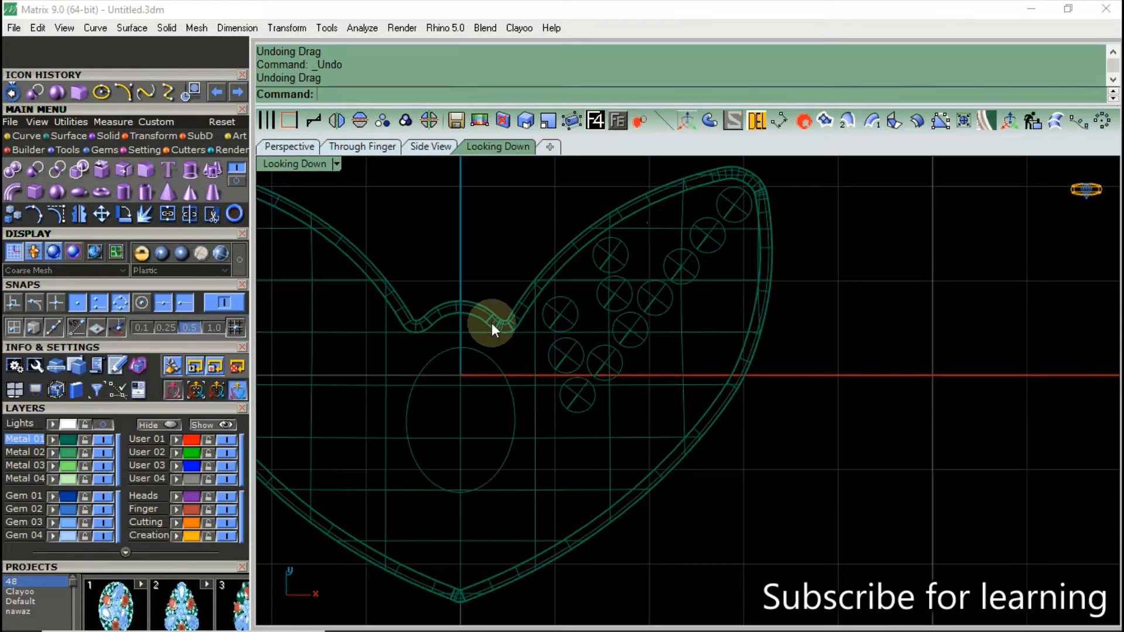
Show the reference picture on the locked Lights layer and undo the remaining sphere copies, keeping only the one at the wing tip.
{"action": "left_click", "coordinate": [85, 425]}
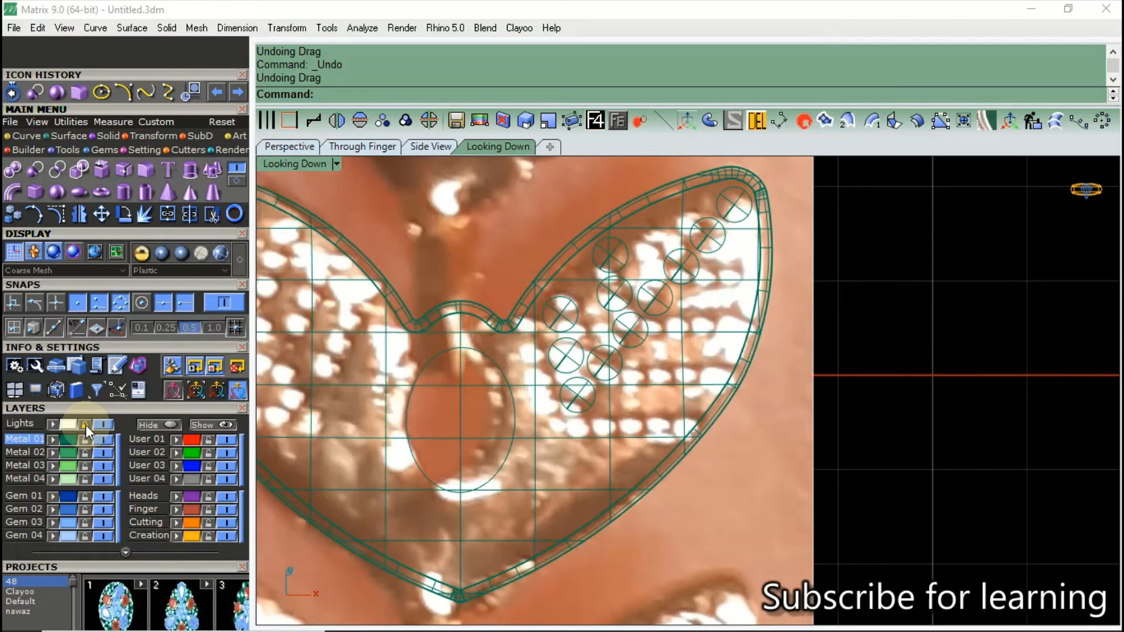
{"action": "left_click", "coordinate": [392, 427]}
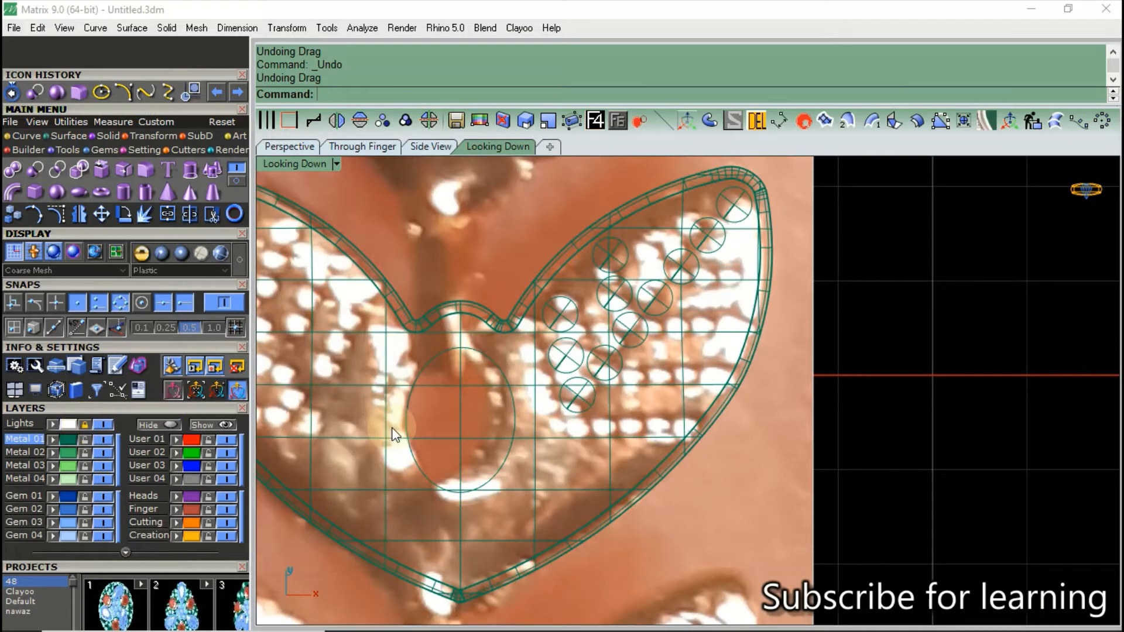
{"action": "key", "text": "ctrl+z"}
{"action": "key", "text": "ctrl+z"}
{"action": "key", "text": "ctrl+z"}
{"action": "key", "text": "ctrl+z"}
{"action": "key", "text": "ctrl+z"}
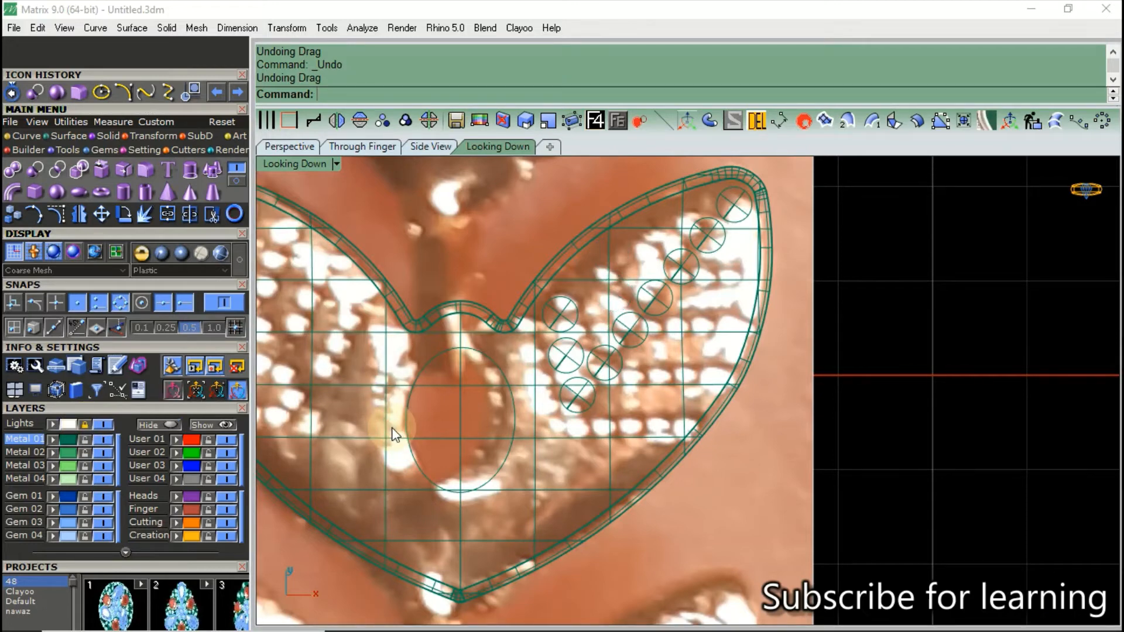
{"action": "key", "text": "ctrl+z"}
{"action": "key", "text": "ctrl+z"}
{"action": "key", "text": "ctrl+z"}
{"action": "key", "text": "ctrl+z"}
{"action": "key", "text": "ctrl+z"}
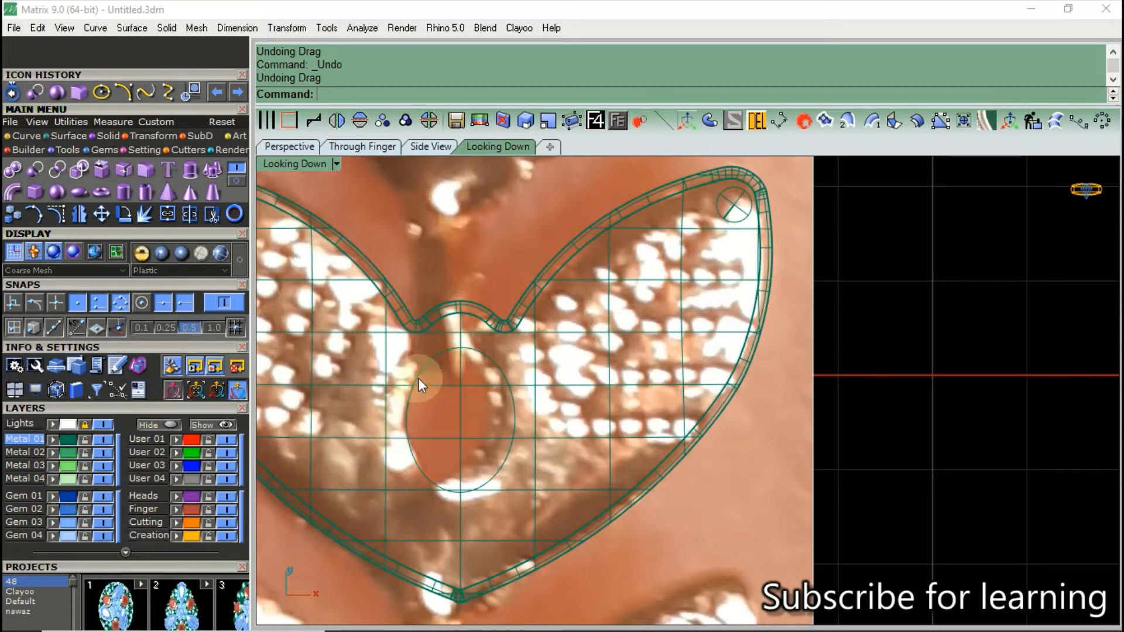
Scale the right wing's tip sphere down evenly to about 0.29 mm in diameter.
{"action": "left_click", "coordinate": [742, 221]}
{"action": "scroll", "coordinate": [741, 229], "scroll_direction": "up", "scroll_amount": 3}
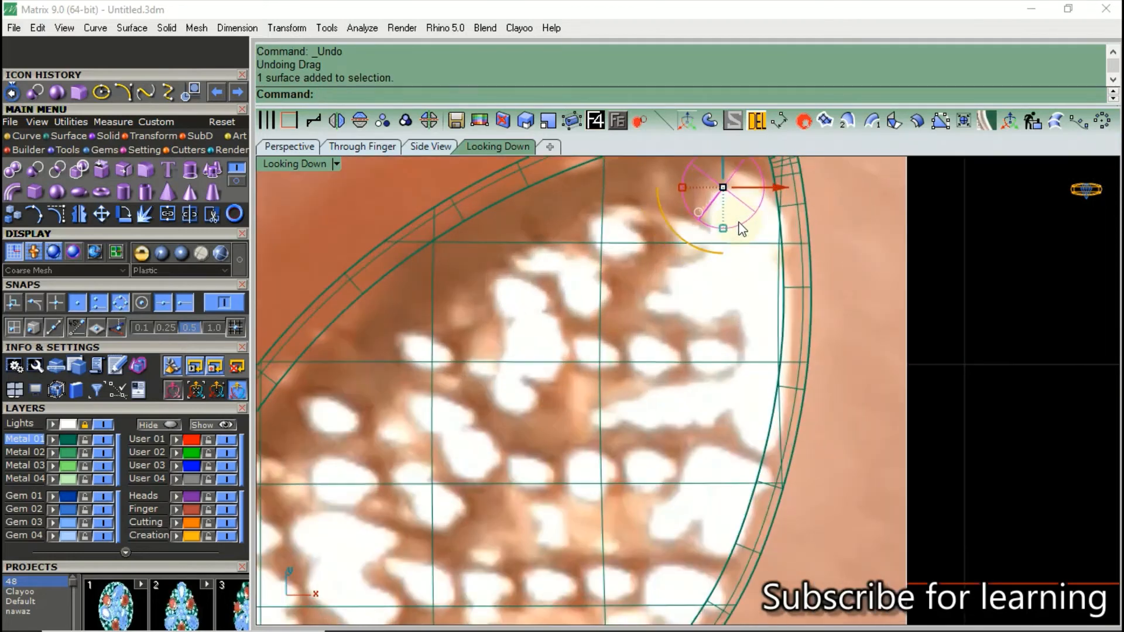
{"action": "left_click_drag", "start_coordinate": [723, 230], "coordinate": [723, 211]}
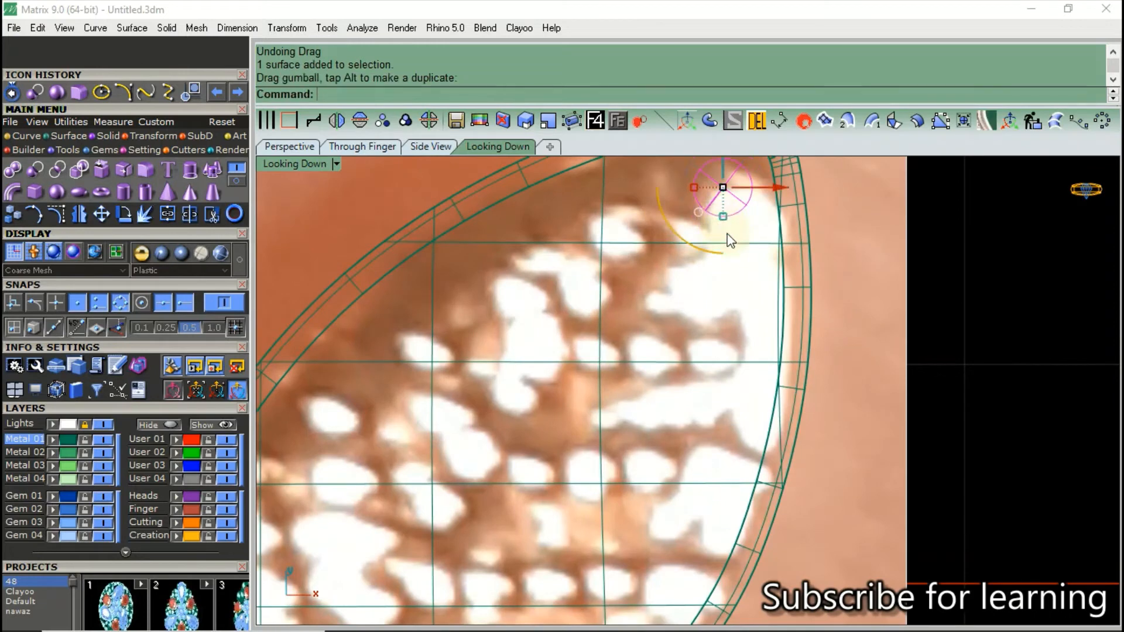
{"action": "scroll", "coordinate": [736, 211], "scroll_direction": "down", "scroll_amount": 1}
{"action": "scroll", "coordinate": [737, 210], "scroll_direction": "down", "scroll_amount": 1}
{"action": "scroll", "coordinate": [758, 165], "scroll_direction": "up", "scroll_amount": 2}
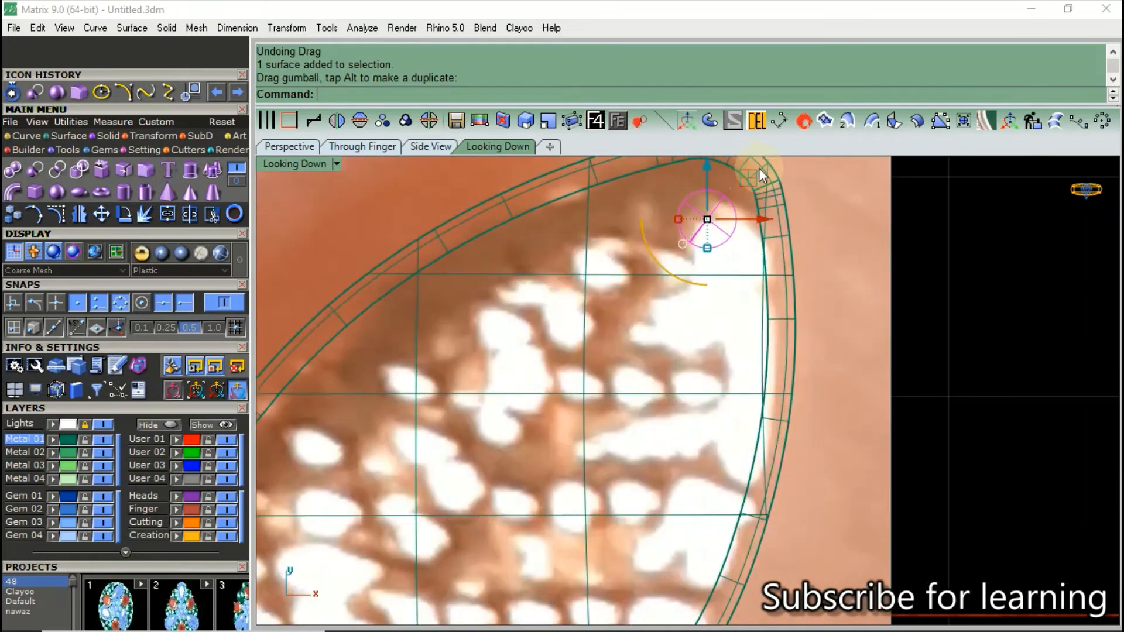
Measure the diameter of the tip sphere with an aligned dimension.
{"action": "left_click", "coordinate": [243, 30]}
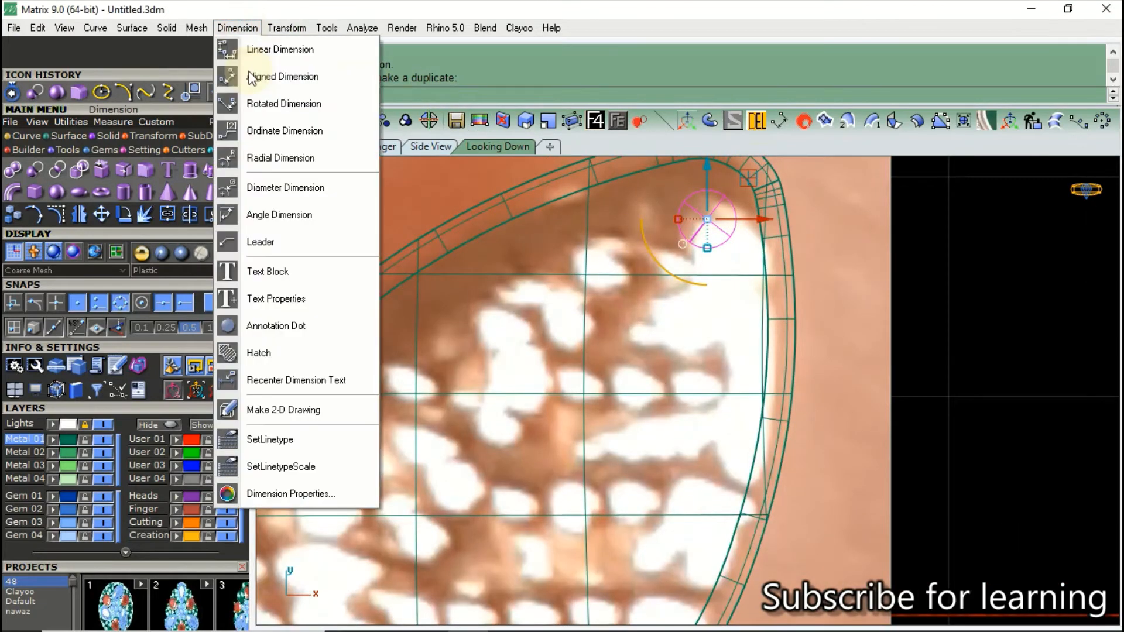
{"action": "left_click", "coordinate": [229, 75]}
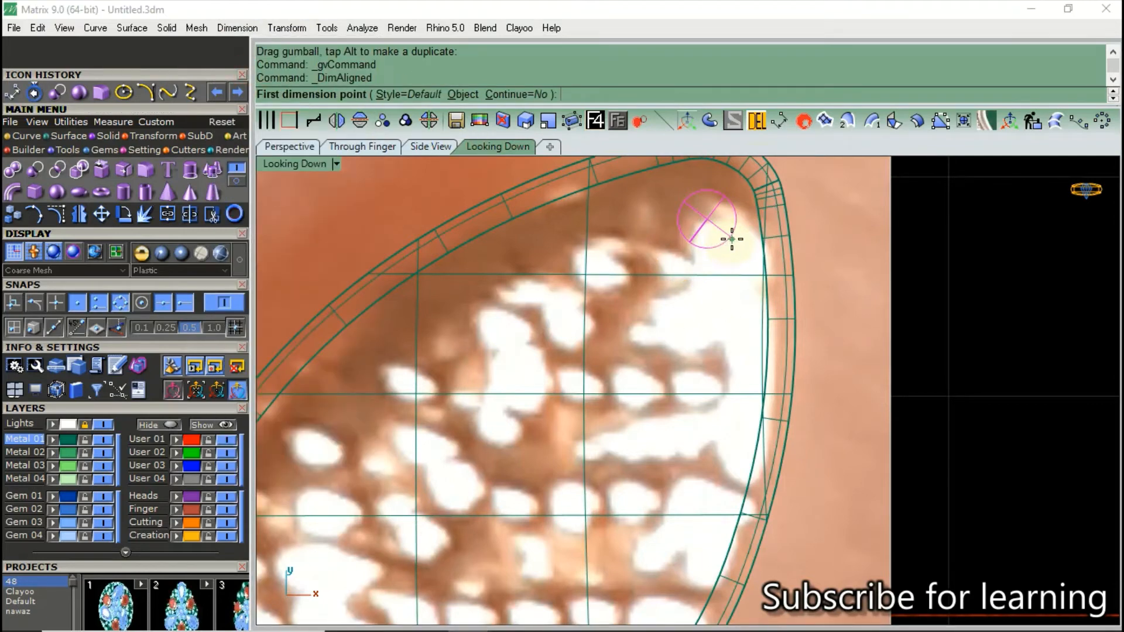
{"action": "left_click", "coordinate": [730, 241]}
{"action": "left_click", "coordinate": [679, 197]}
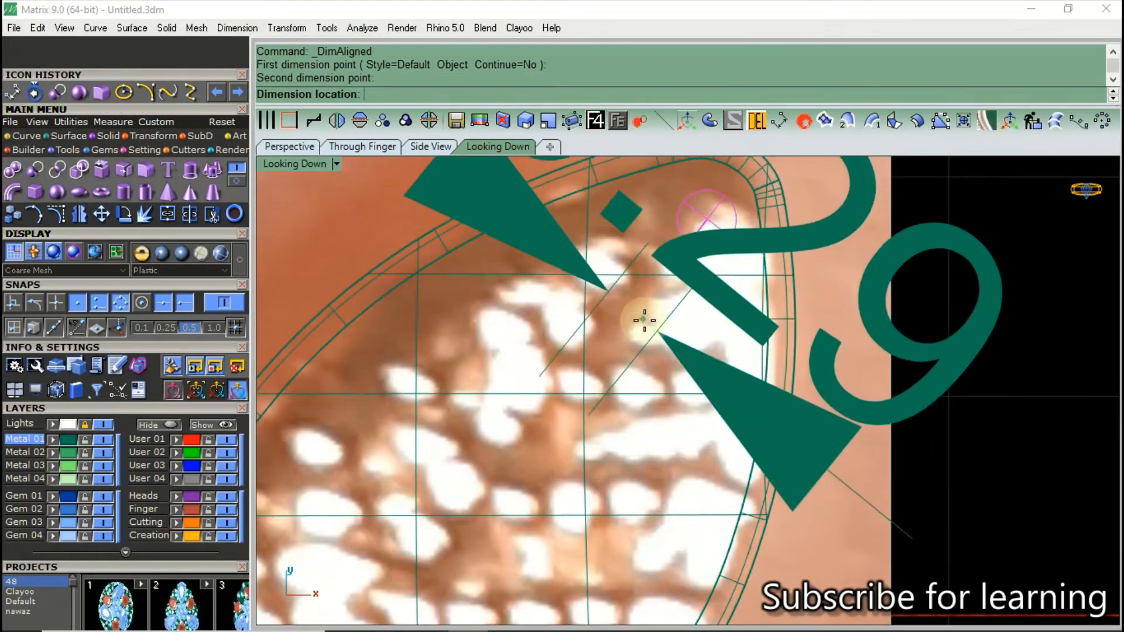
{"action": "scroll", "coordinate": [648, 320], "scroll_direction": "down", "scroll_amount": 3}
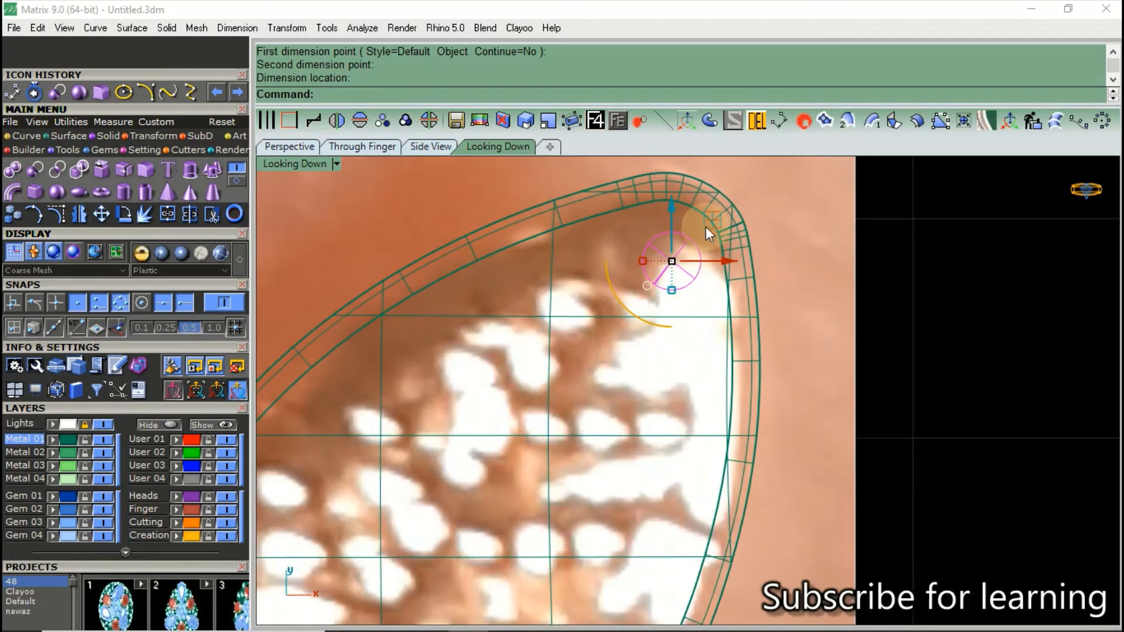
Duplicate the tip sphere repeatedly in a diagonal row from the right wing's tip down to the row's lower inner end.
{"action": "left_click_drag", "start_coordinate": [708, 220], "coordinate": [480, 482]}
{"action": "scroll", "coordinate": [561, 333], "scroll_direction": "down", "scroll_amount": 4}
{"action": "scroll", "coordinate": [561, 333], "scroll_direction": "up", "scroll_amount": 4}
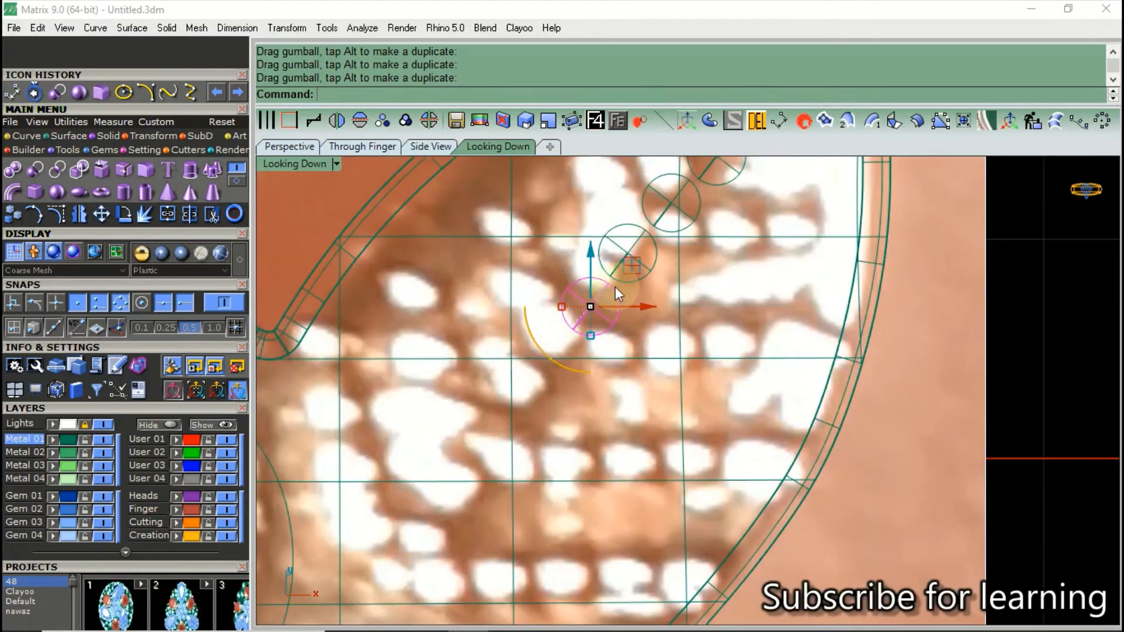
{"action": "left_click_drag", "start_coordinate": [629, 270], "coordinate": [416, 527]}
{"action": "key", "text": "alt"}
{"action": "key", "text": "alt"}
{"action": "key", "text": "alt"}
{"action": "scroll", "coordinate": [468, 405], "scroll_direction": "down", "scroll_amount": 3}
{"action": "scroll", "coordinate": [432, 501], "scroll_direction": "up", "scroll_amount": 2}
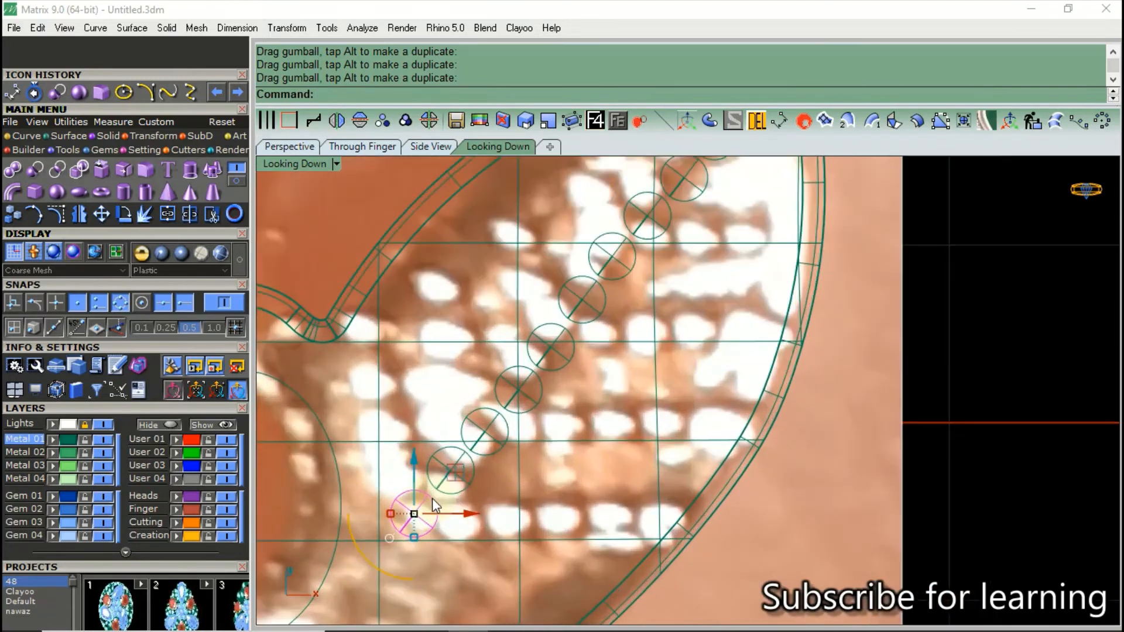
Duplicate the sphere along the right wing's two lowest horizontal rows and place the first copy of the third row, following the reference picture.
{"action": "left_click_drag", "start_coordinate": [459, 485], "coordinate": [643, 308]}
{"action": "key", "text": "alt"}
{"action": "key", "text": "alt"}
{"action": "key", "text": "alt"}
{"action": "key", "text": "alt"}
{"action": "key", "text": "alt"}
{"action": "key", "text": "alt"}
{"action": "key", "text": "alt"}
{"action": "key", "text": "alt"}
{"action": "key", "text": "alt"}
{"action": "key", "text": "alt"}
Complete the third horizontal row of spheres out to the rim and place two spheres in the short row above it.
{"action": "left_click_drag", "start_coordinate": [643, 307], "coordinate": [743, 296]}
{"action": "key", "text": "alt"}
{"action": "key", "text": "alt"}
{"action": "left_click_drag", "start_coordinate": [742, 296], "coordinate": [792, 195]}
{"action": "key", "text": "alt"}
{"action": "key", "text": "alt"}
{"action": "key", "text": "alt"}
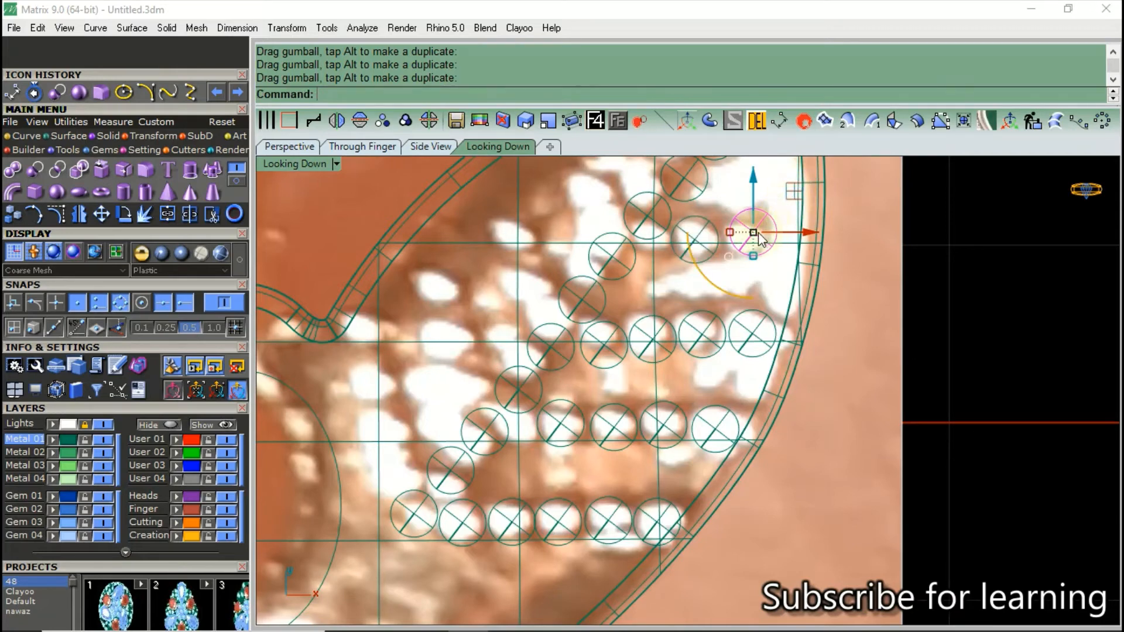
Place a sphere copy near the outer rim below the wing tip, and continue the copies along the wing's inner edge into the second column.
{"action": "scroll", "coordinate": [852, 364], "scroll_direction": "down", "scroll_amount": 3}
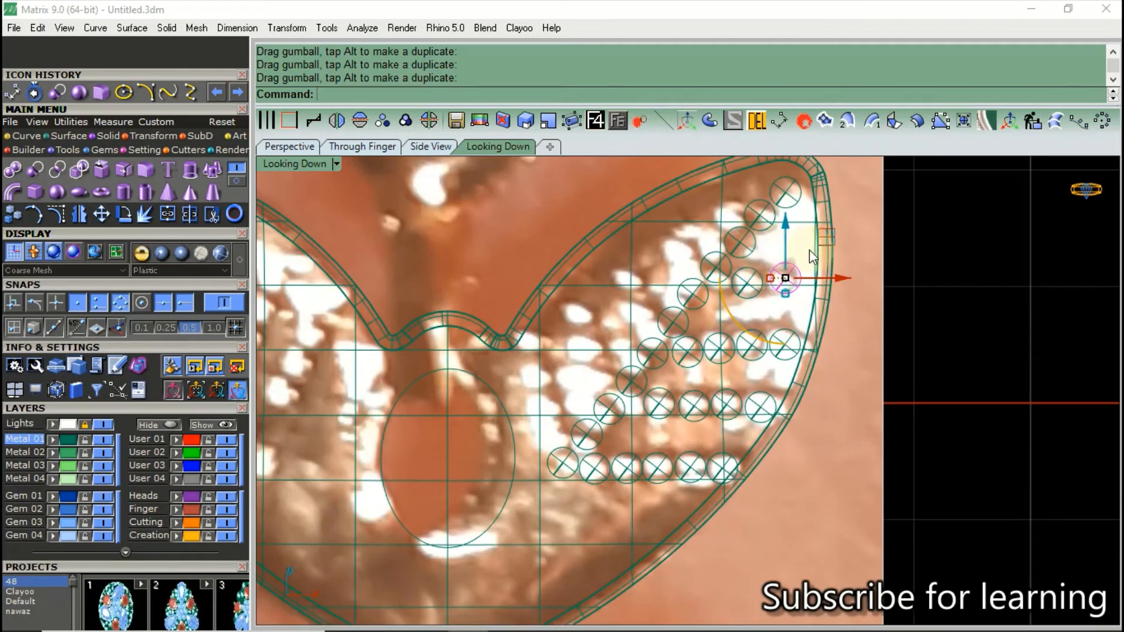
{"action": "scroll", "coordinate": [834, 226], "scroll_direction": "up", "scroll_amount": 3}
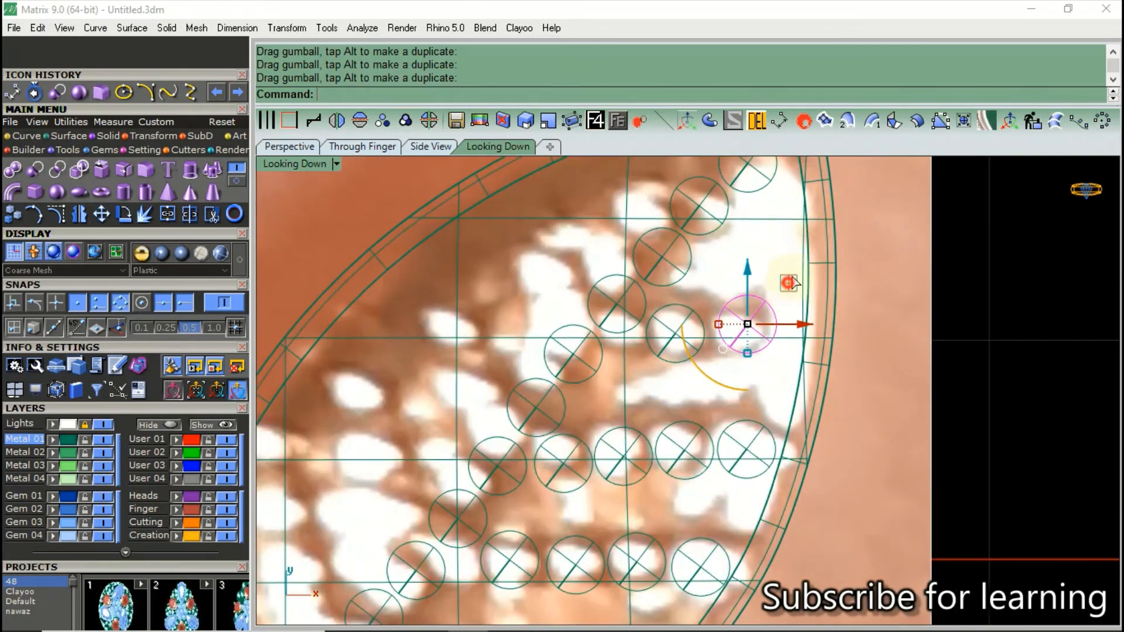
{"action": "key", "text": "alt"}
{"action": "left_click_drag", "start_coordinate": [788, 285], "coordinate": [660, 313]}
{"action": "scroll", "coordinate": [813, 282], "scroll_direction": "down", "scroll_amount": 3}
{"action": "scroll", "coordinate": [585, 465], "scroll_direction": "up", "scroll_amount": 3}
{"action": "key", "text": "alt"}
{"action": "key", "text": "alt"}
{"action": "key", "text": "alt"}
{"action": "key", "text": "alt"}
{"action": "key", "text": "alt"}
{"action": "left_click_drag", "start_coordinate": [658, 308], "coordinate": [658, 308]}
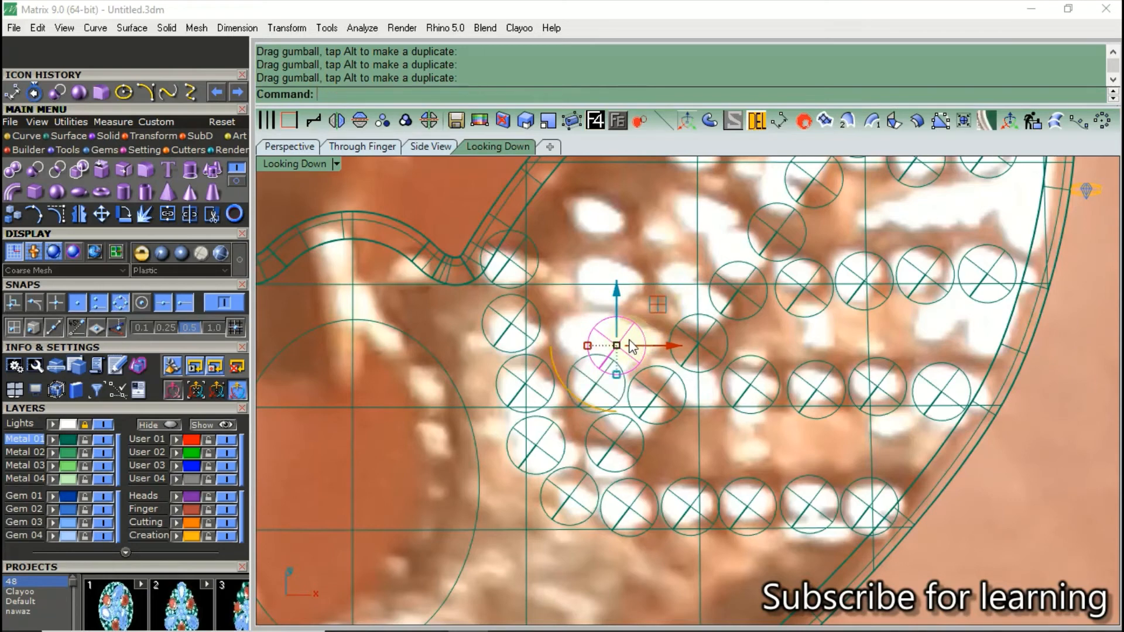
Delete the overlapping sphere in the second column and duplicate its neighbour upward over the picture's highlights to the wing's upper rim.
{"action": "left_click", "coordinate": [582, 369]}
{"action": "key", "text": "Delete"}
{"action": "left_click", "coordinate": [637, 330]}
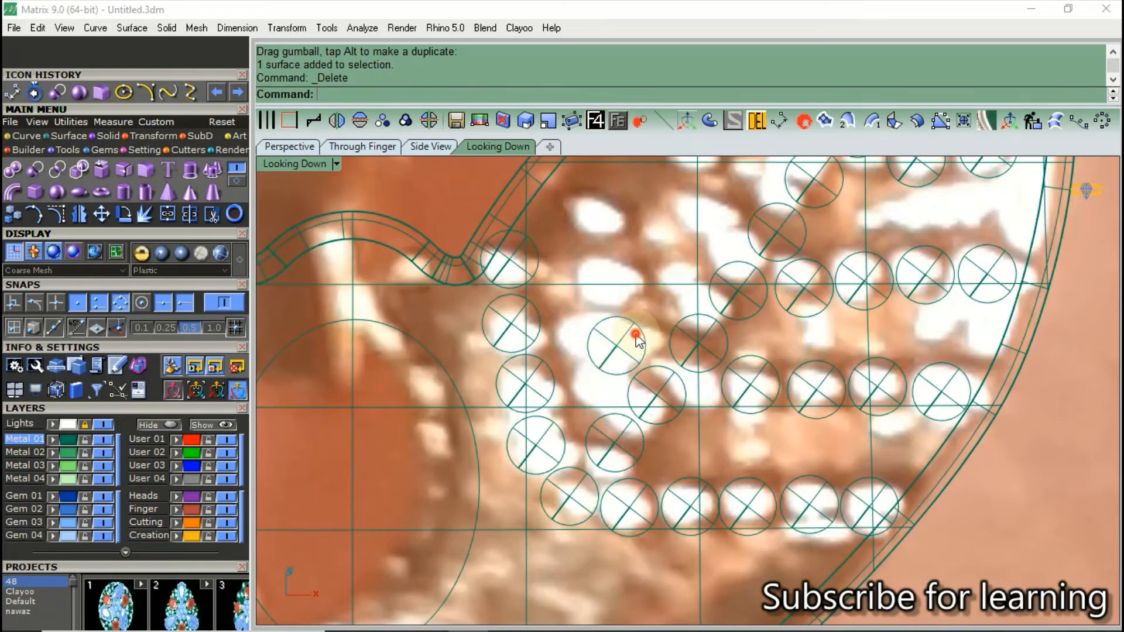
{"action": "left_click_drag", "start_coordinate": [653, 307], "coordinate": [634, 176], "text": "ctrl"}
{"action": "scroll", "coordinate": [592, 208], "scroll_direction": "down", "scroll_amount": 4}
{"action": "scroll", "coordinate": [607, 216], "scroll_direction": "up", "scroll_amount": 5}
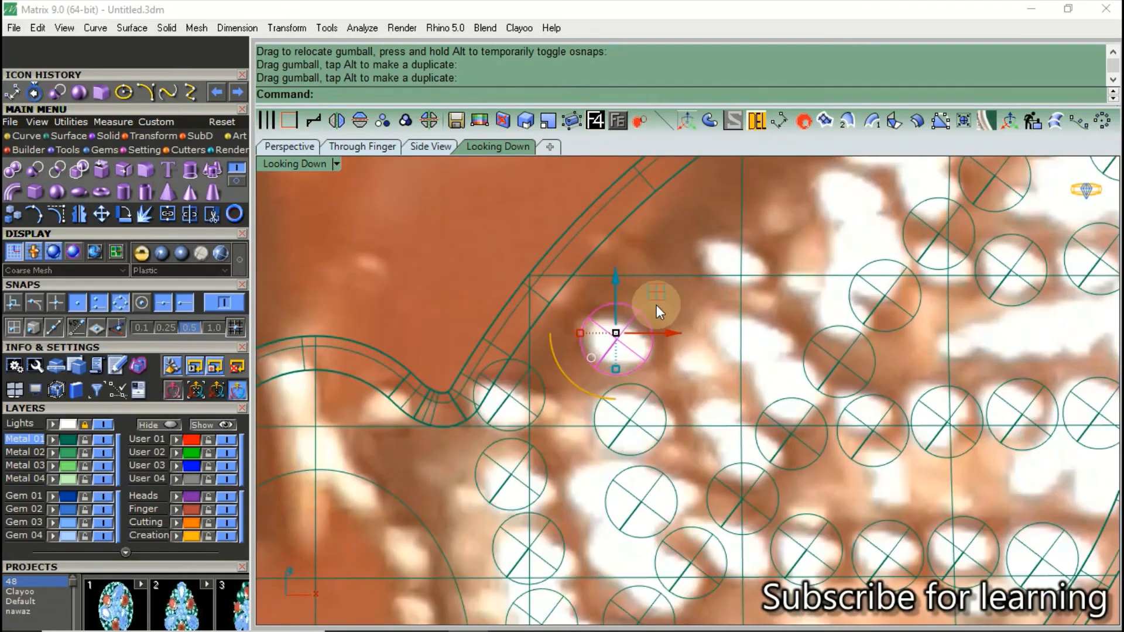
{"action": "scroll", "coordinate": [654, 320], "scroll_direction": "down", "scroll_amount": 2}
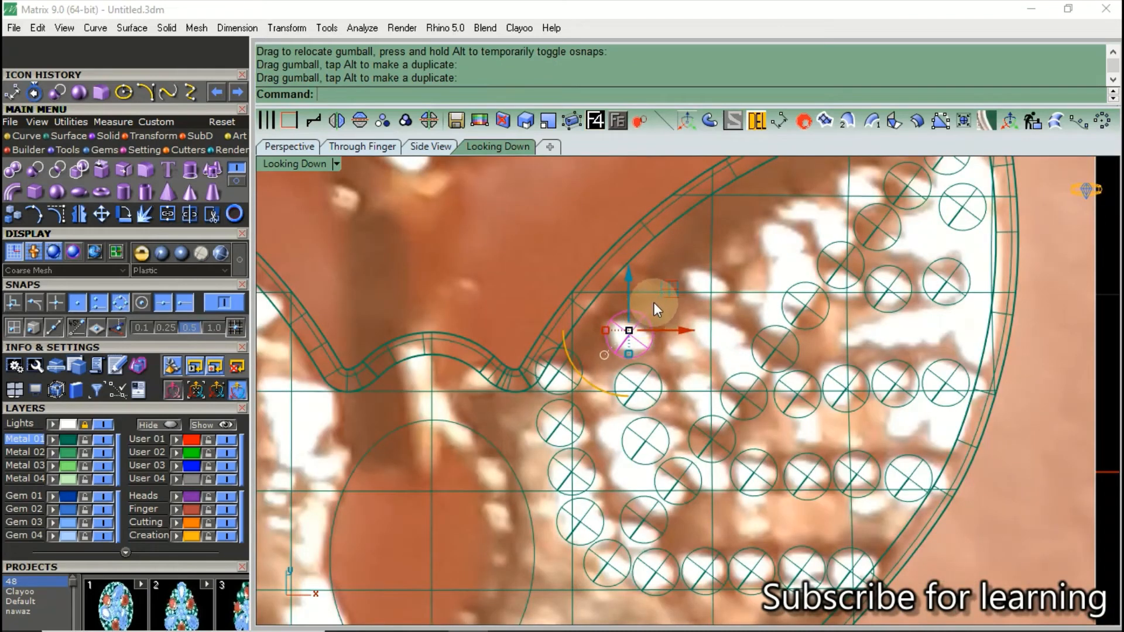
{"action": "left_click_drag", "start_coordinate": [654, 303], "coordinate": [655, 248], "text": "alt"}
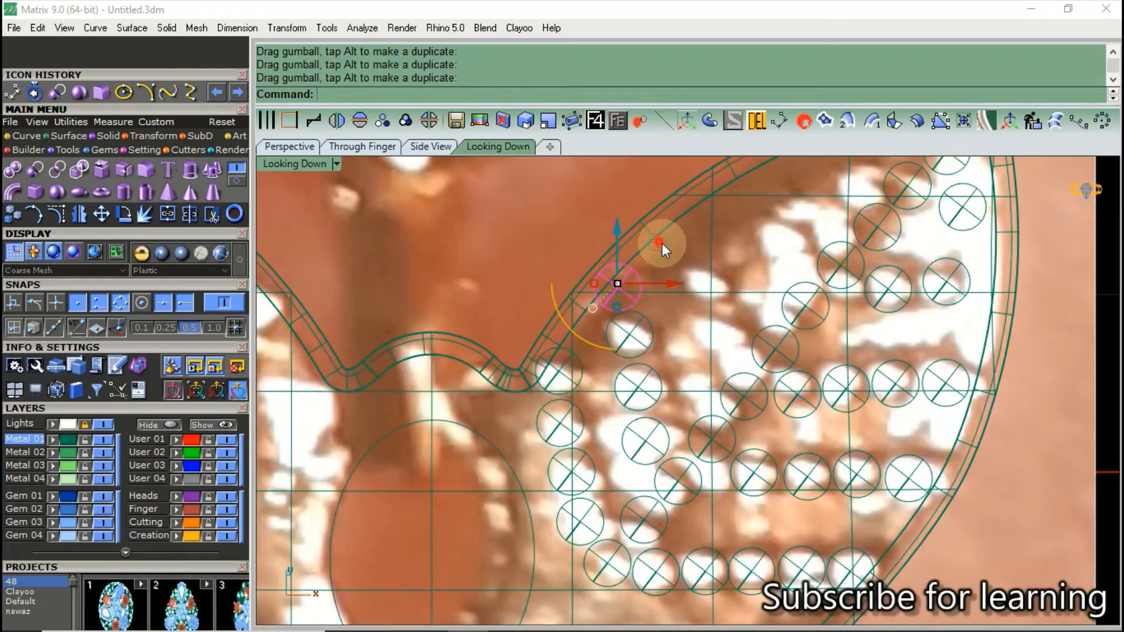
Fill the remaining gaps between the diagonal row and the wing's upper rim with further sphere copies.
{"action": "left_click_drag", "start_coordinate": [662, 244], "coordinate": [811, 160]}
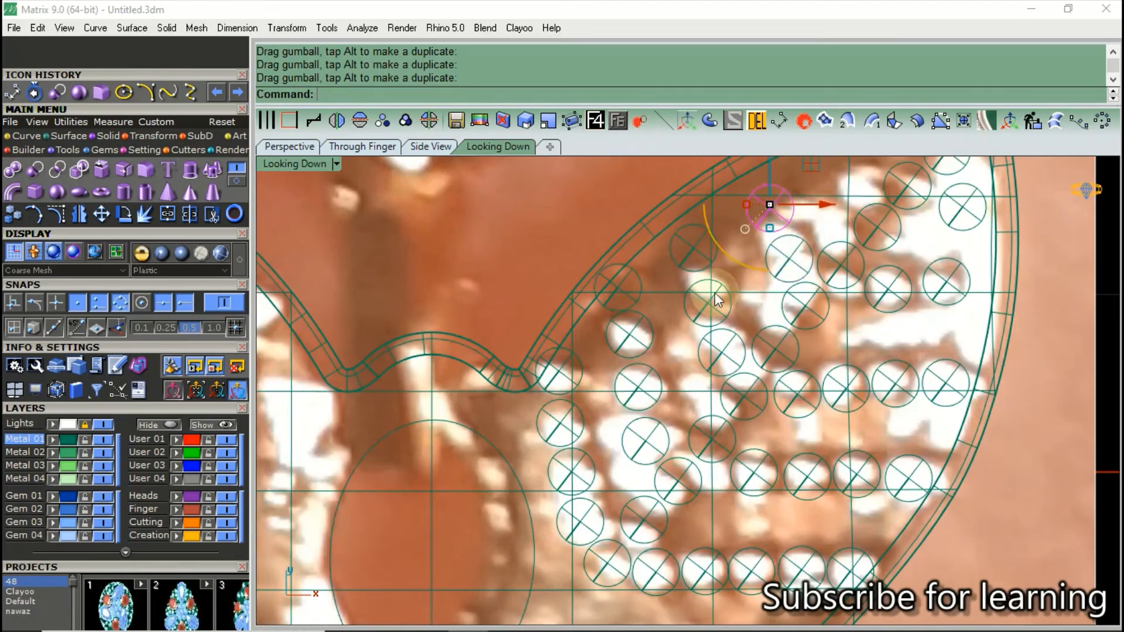
{"action": "scroll", "coordinate": [710, 310], "scroll_direction": "down", "scroll_amount": 5}
{"action": "scroll", "coordinate": [770, 266], "scroll_direction": "up", "scroll_amount": 6}
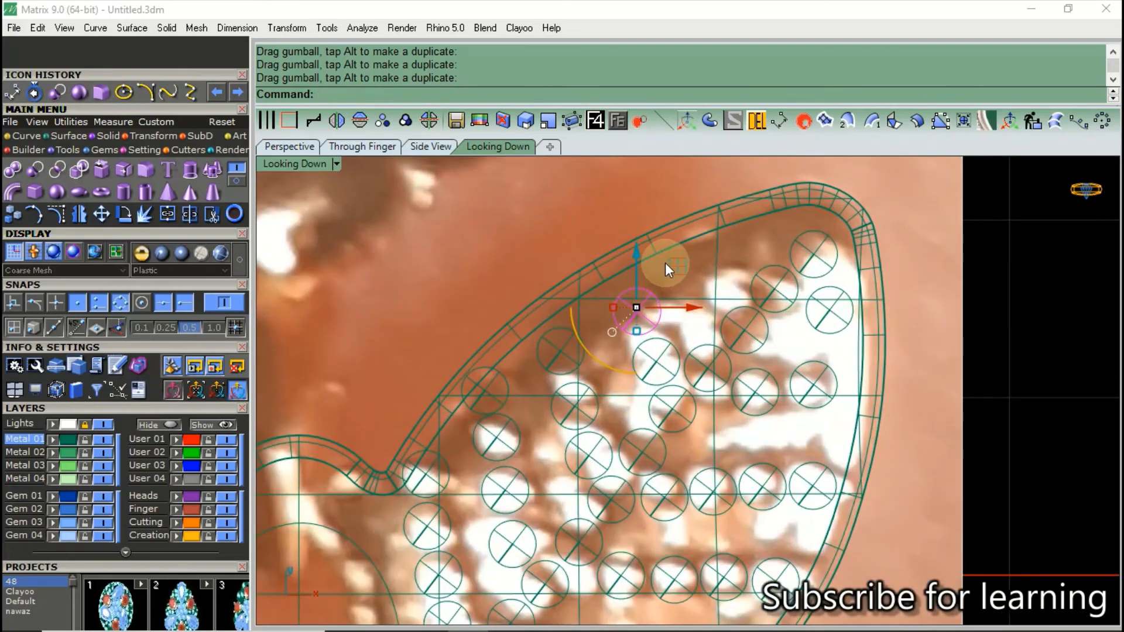
{"action": "left_click_drag", "start_coordinate": [670, 261], "coordinate": [754, 229]}
{"action": "scroll", "coordinate": [754, 225], "scroll_direction": "down", "scroll_amount": 2}
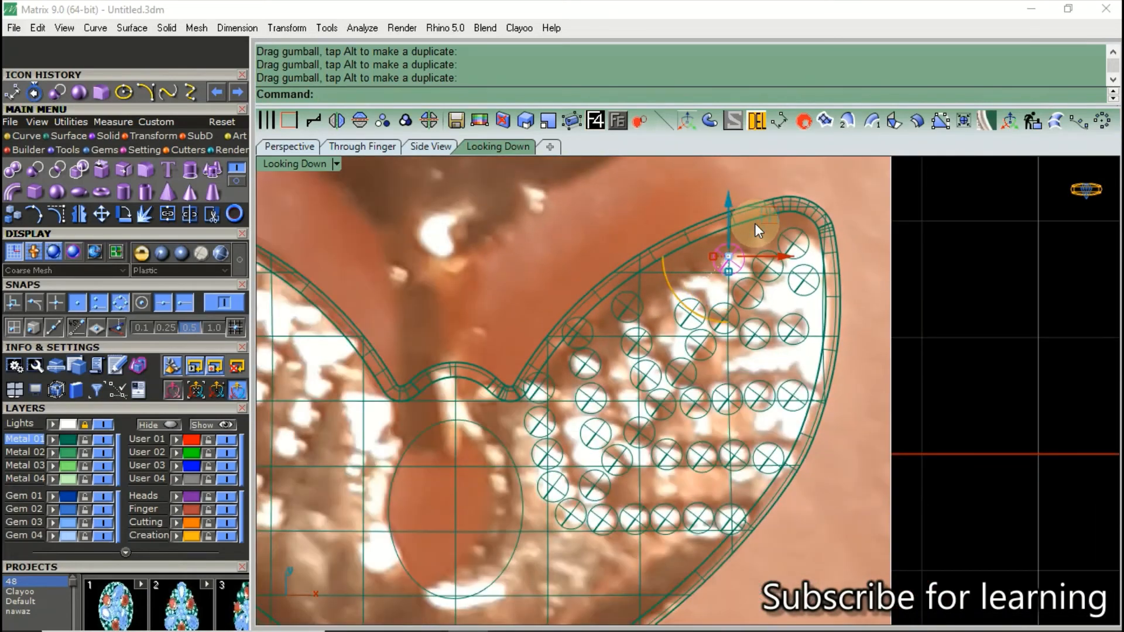
Select all the right wing's spheres, leaving the plate and the two curves out of the selection.
{"action": "left_click", "coordinate": [987, 260]}
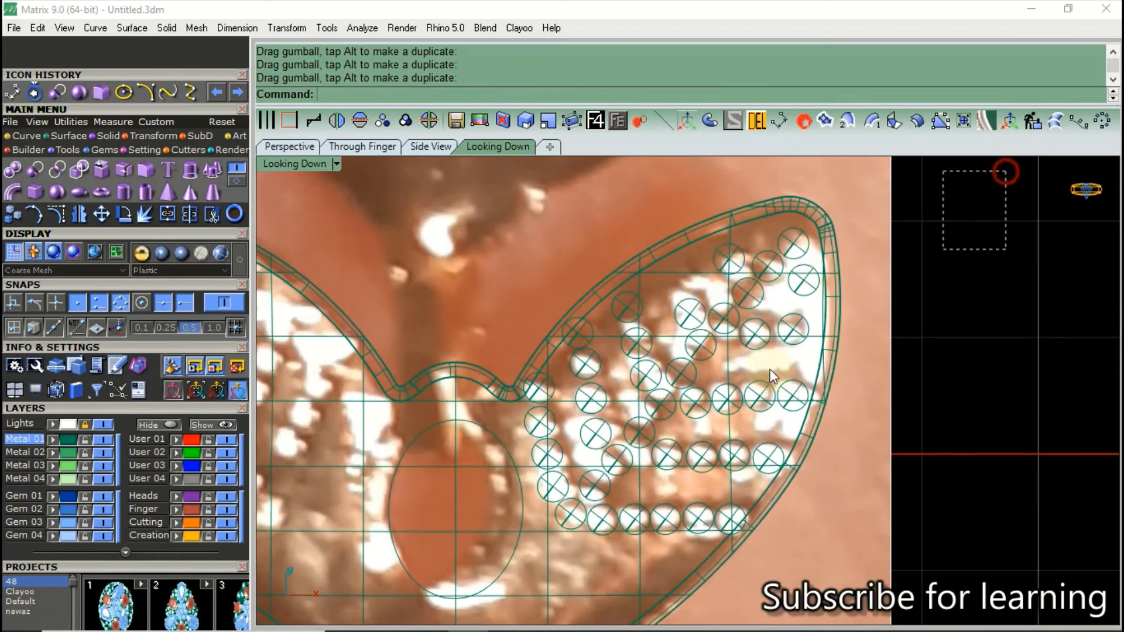
{"action": "left_click", "coordinate": [479, 363]}
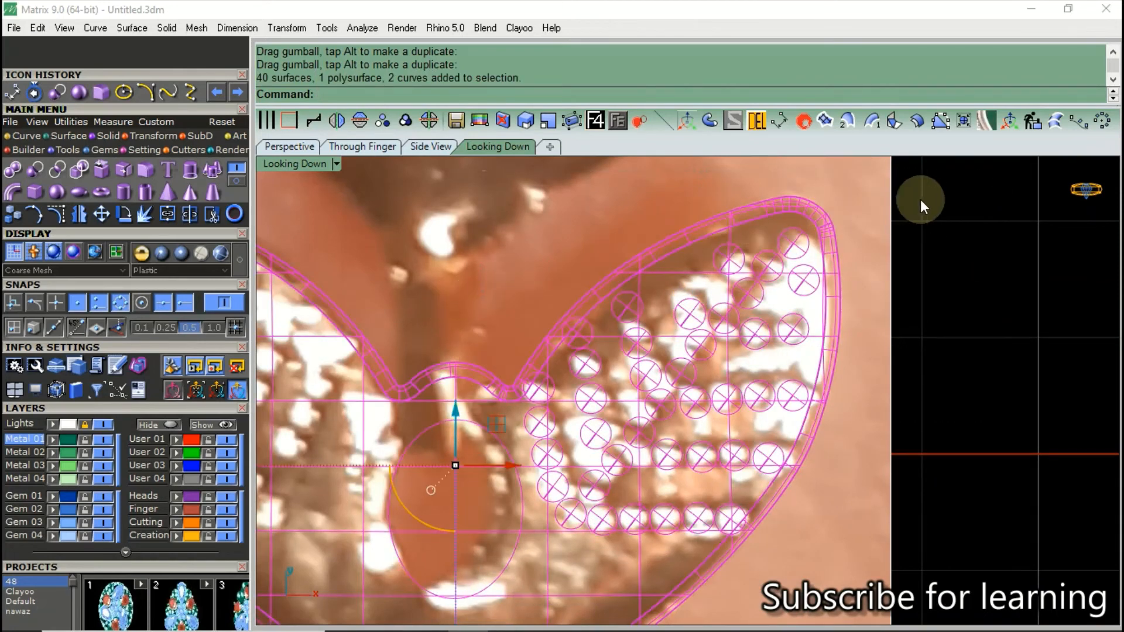
{"action": "left_click", "coordinate": [466, 372], "text": "ctrl"}
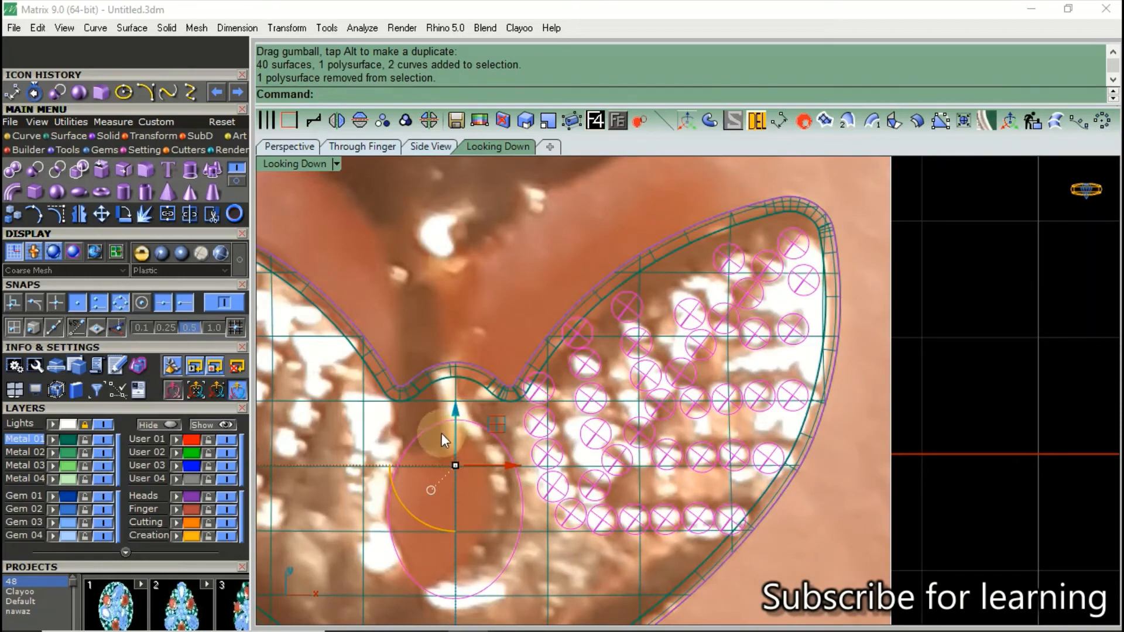
{"action": "left_click_drag", "start_coordinate": [318, 501], "coordinate": [318, 504], "text": "ctrl"}
{"action": "scroll", "coordinate": [432, 305], "scroll_direction": "down", "scroll_amount": 8}
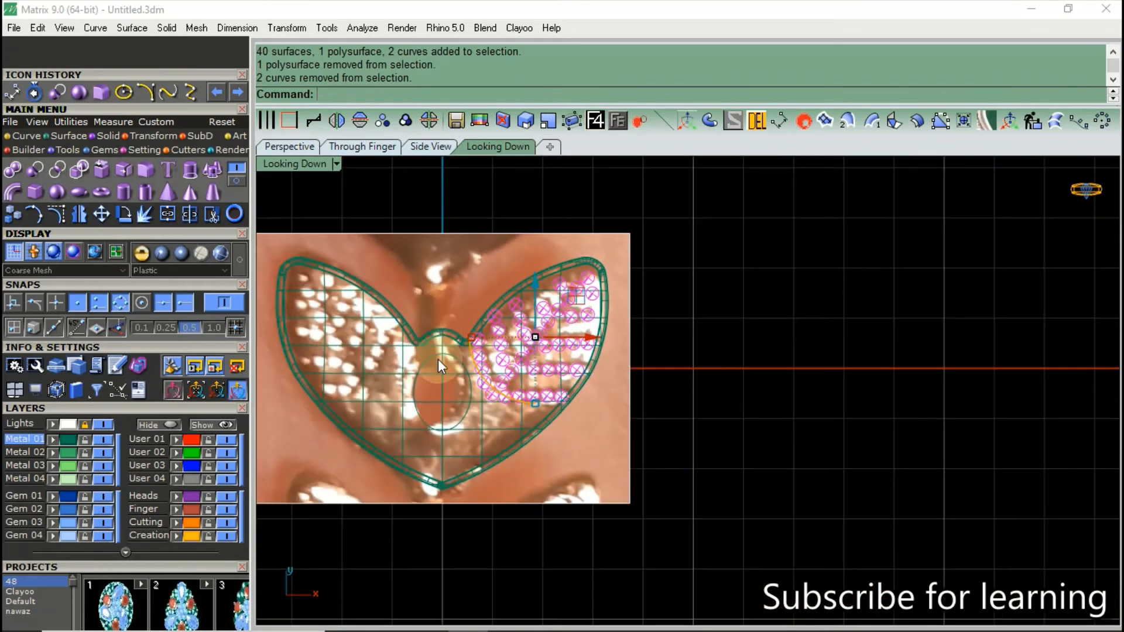
Try duplicating the selected spheres upward to the plate's top surface in the side view, and undo the copy.
{"action": "left_click", "coordinate": [280, 150]}
{"action": "scroll", "coordinate": [449, 328], "scroll_direction": "up", "scroll_amount": 2}
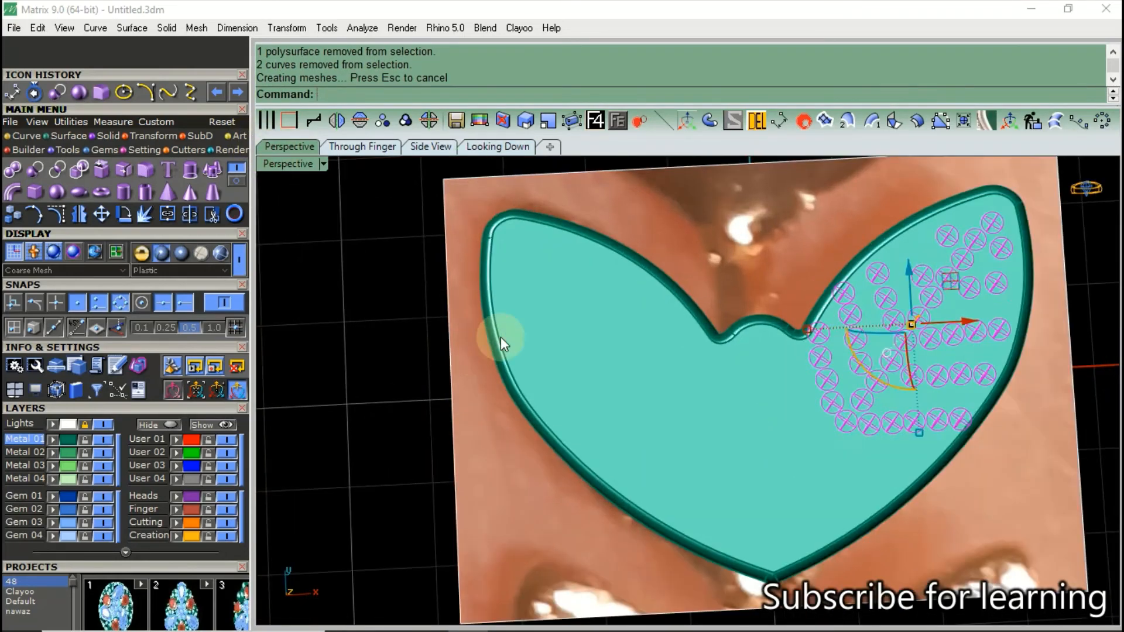
{"action": "mouse_move", "coordinate": [502, 340]}
{"action": "right_mouse_down"}
{"action": "mouse_move", "coordinate": [471, 182]}
{"action": "mouse_move", "coordinate": [560, 234]}
{"action": "right_mouse_up"}
{"action": "right_click_drag", "start_coordinate": [522, 337], "coordinate": [471, 145]}
{"action": "left_click", "coordinate": [471, 147]}
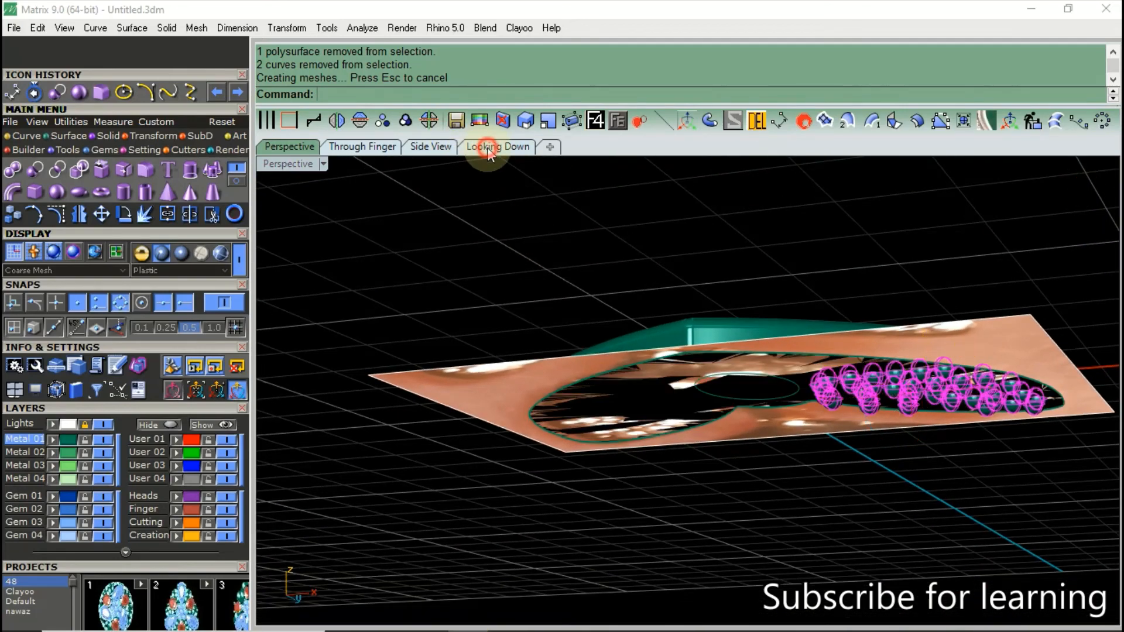
{"action": "left_click", "coordinate": [439, 147]}
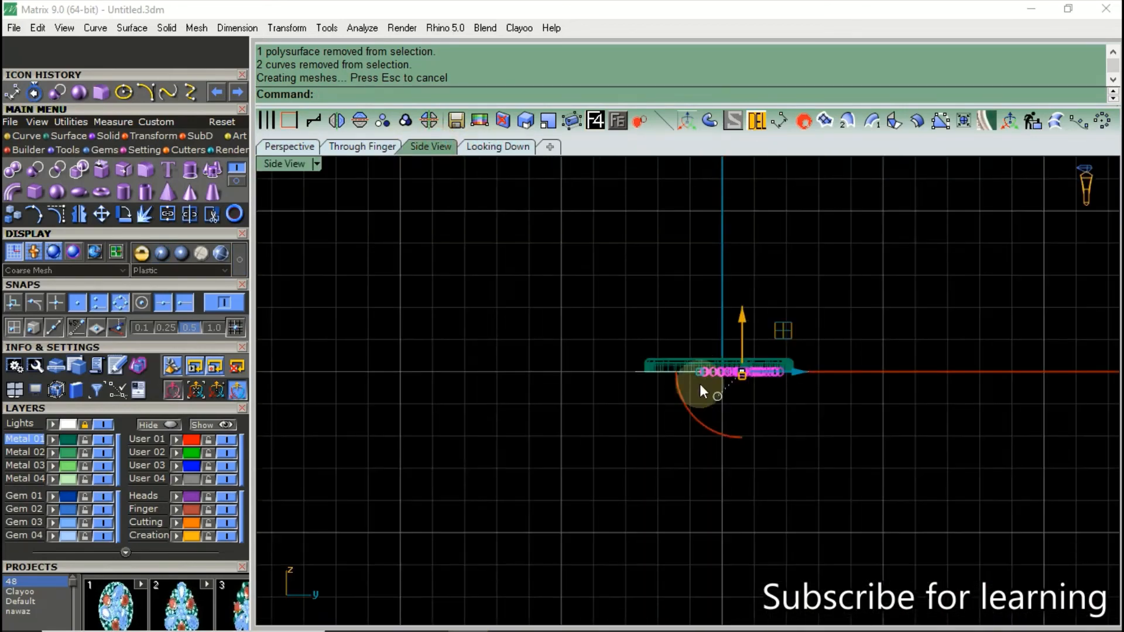
{"action": "scroll", "coordinate": [700, 384], "scroll_direction": "up", "scroll_amount": 5}
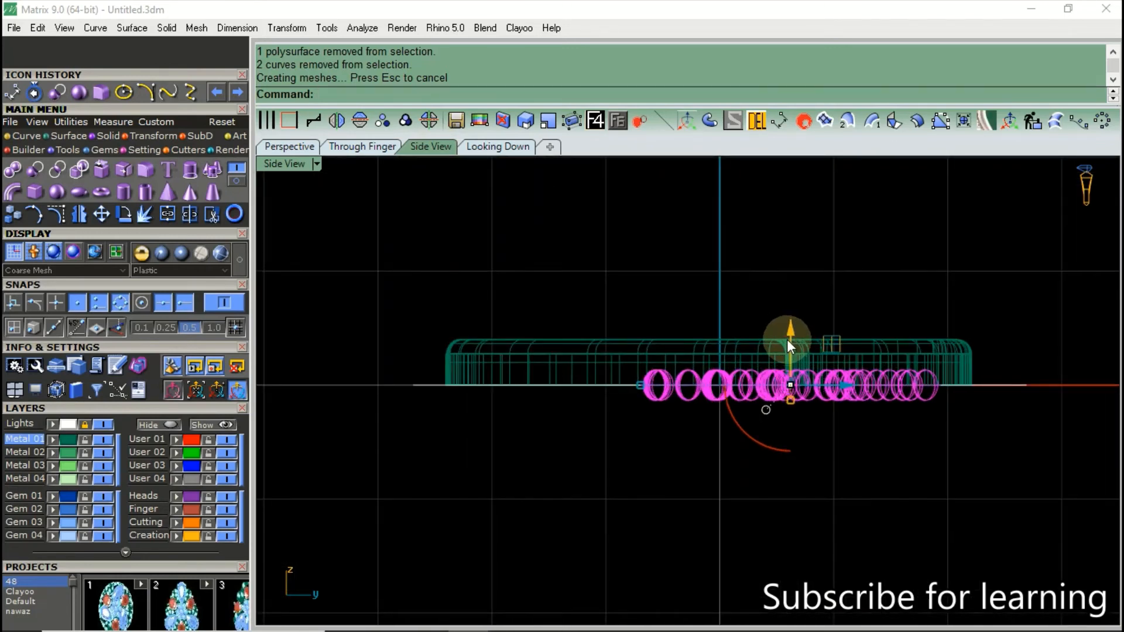
{"action": "left_click_drag", "start_coordinate": [788, 346], "coordinate": [791, 300]}
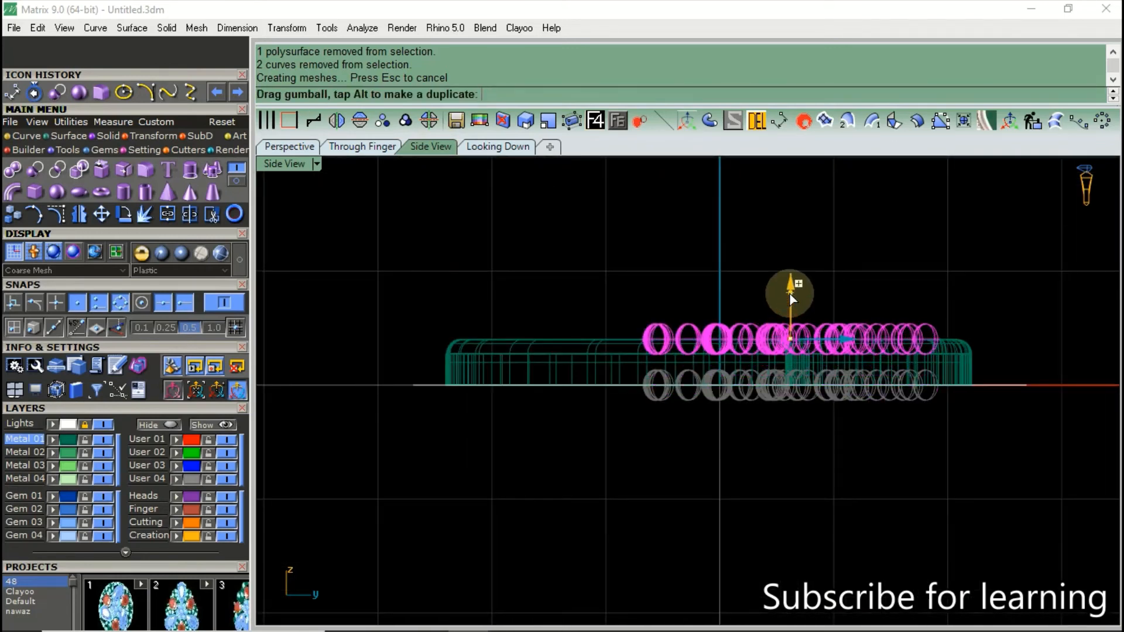
{"action": "left_click", "coordinate": [735, 399]}
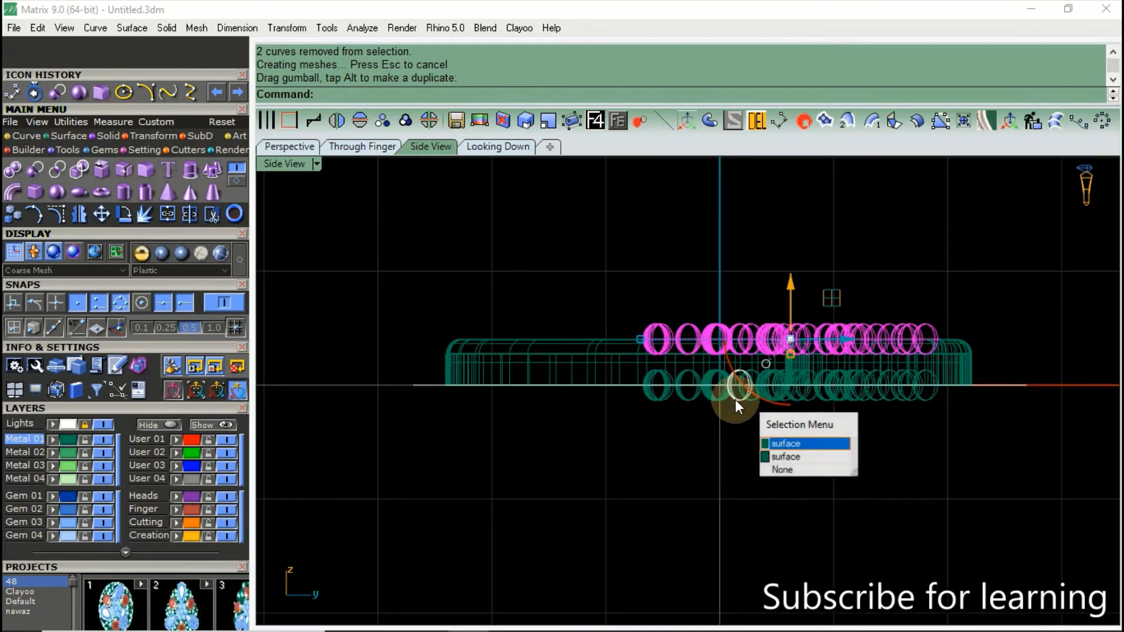
{"action": "key", "text": "Escape"}
{"action": "key", "text": "ctrl+z"}
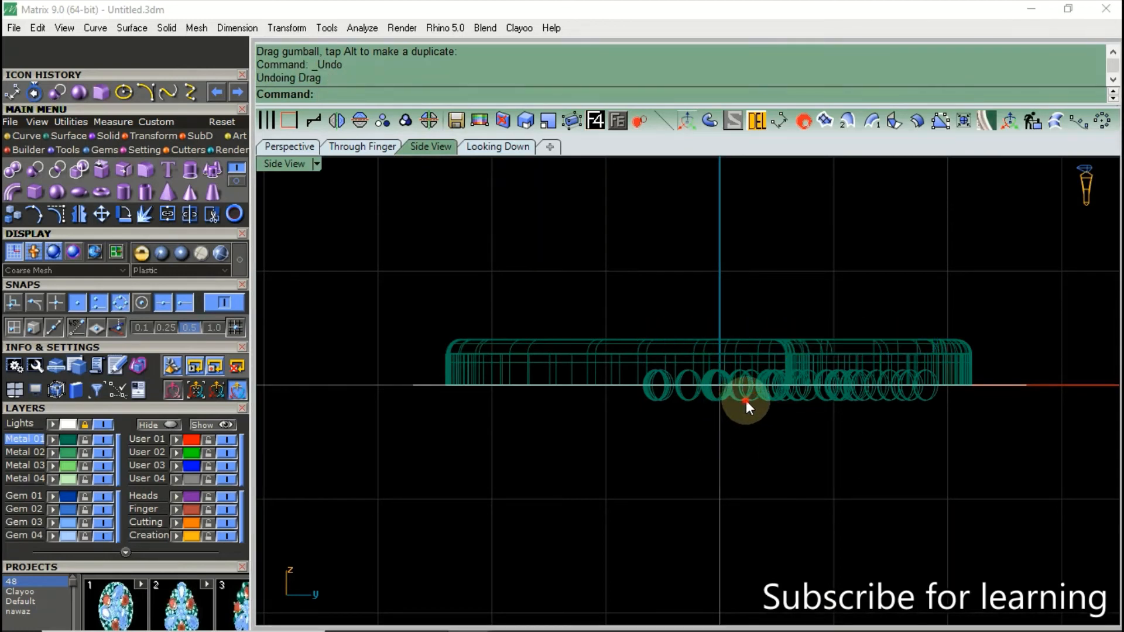
Reselect the right wing's spheres without the plate and the curves, and group them.
{"action": "left_click", "coordinate": [746, 400]}
{"action": "left_click", "coordinate": [865, 518]}
{"action": "left_click_drag", "start_coordinate": [677, 501], "coordinate": [635, 500]}
{"action": "left_click_drag", "start_coordinate": [571, 274], "coordinate": [499, 427], "text": "ctrl"}
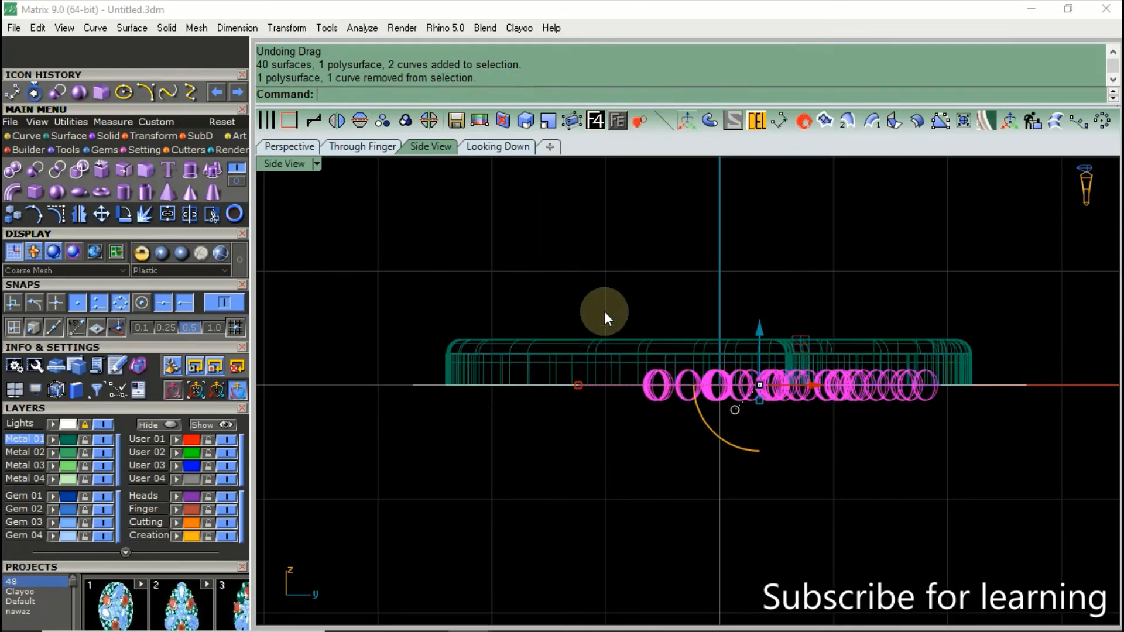
{"action": "left_click_drag", "start_coordinate": [604, 312], "coordinate": [534, 461], "text": "ctrl"}
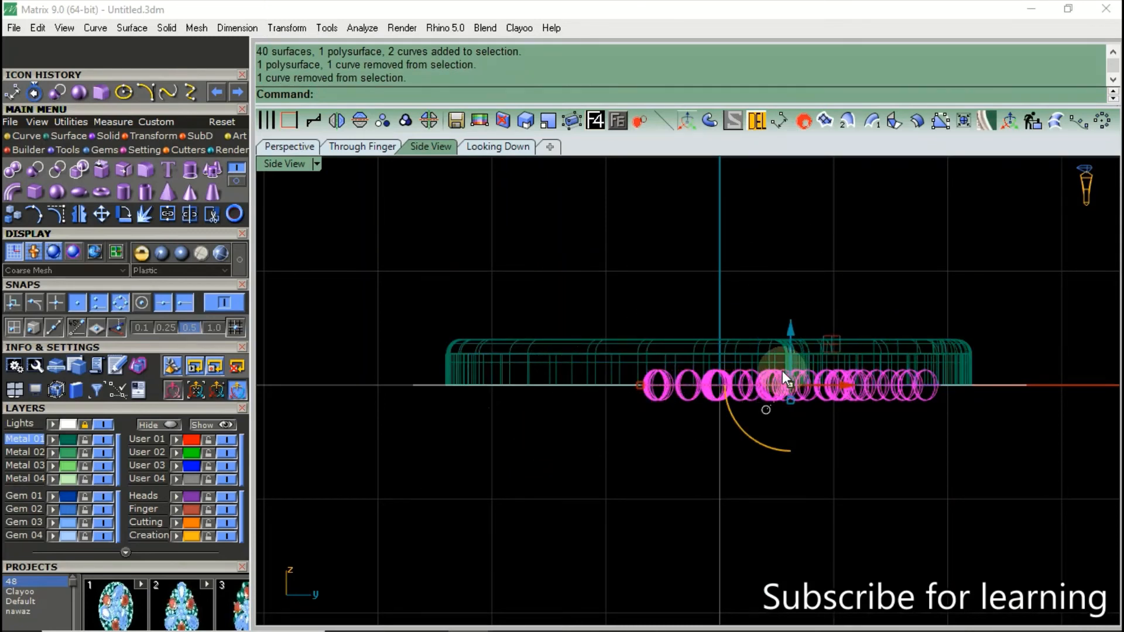
{"action": "left_click", "coordinate": [498, 147]}
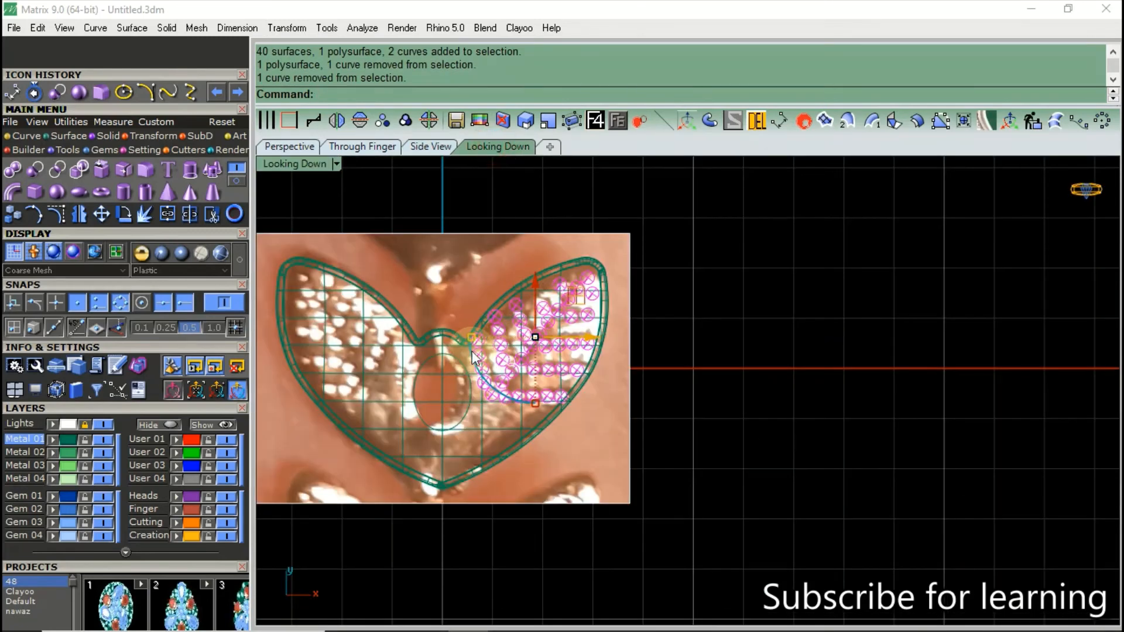
{"action": "left_click", "coordinate": [431, 147]}
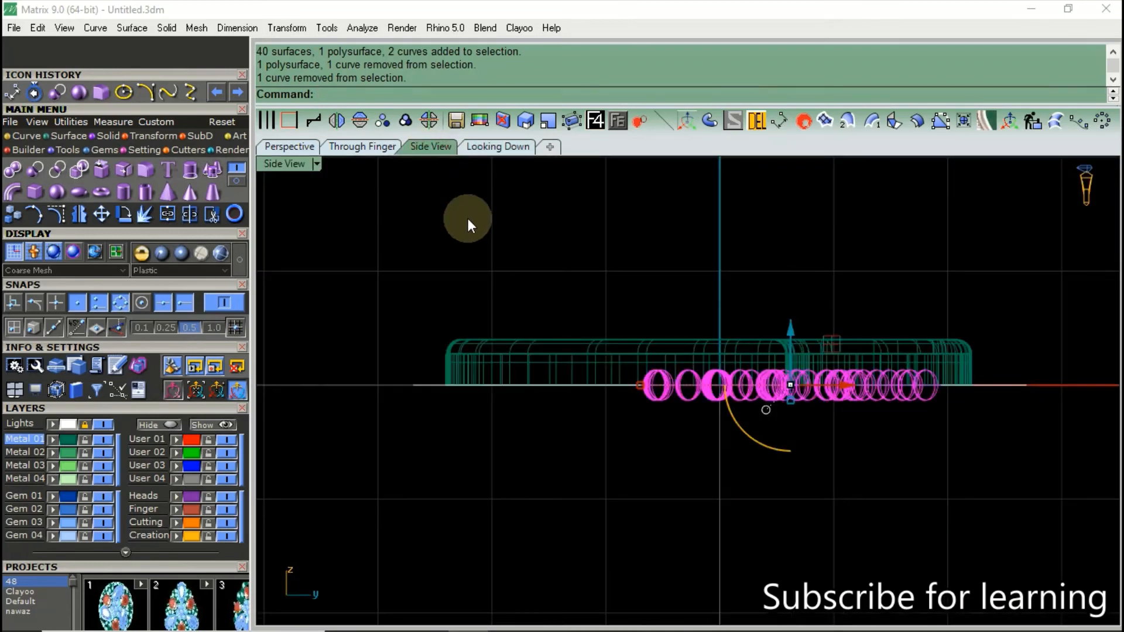
{"action": "key", "text": "ctrl+g"}
Duplicate the sphere group straight up to the plate's top surface and group the upper and lower sets together.
{"action": "scroll", "coordinate": [768, 371], "scroll_direction": "up", "scroll_amount": 2}
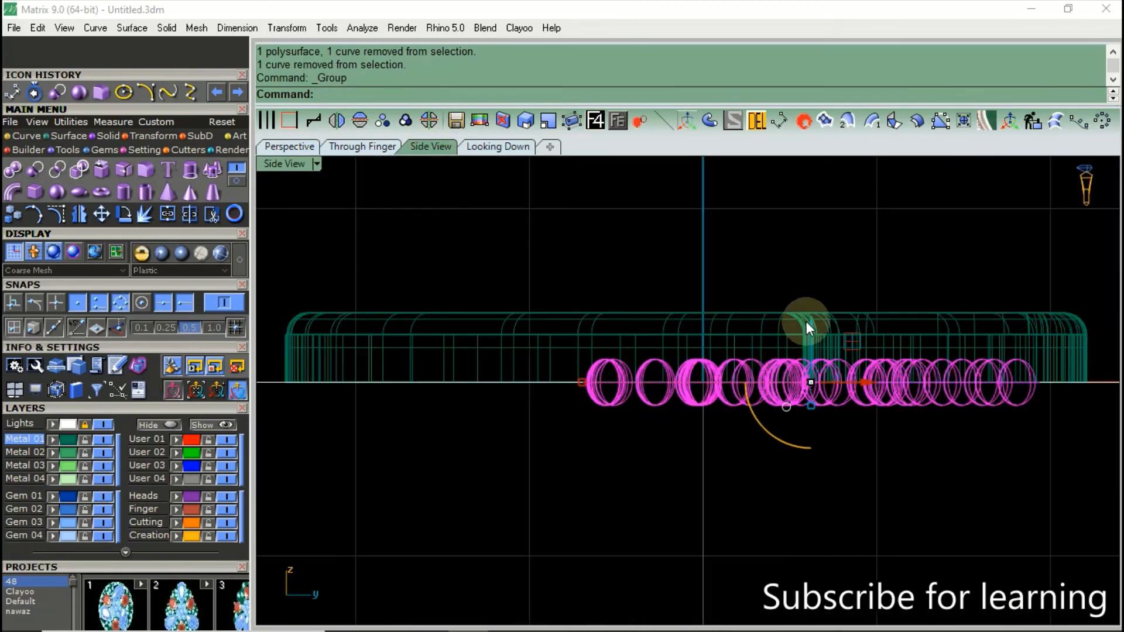
{"action": "left_click_drag", "start_coordinate": [806, 323], "coordinate": [807, 256]}
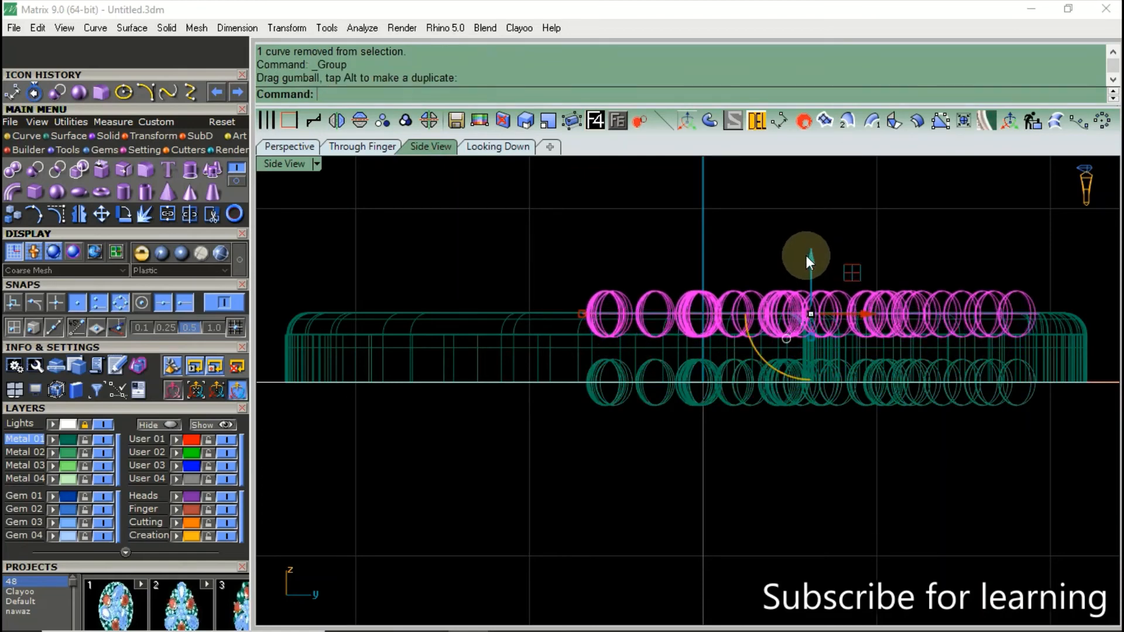
{"action": "left_click", "coordinate": [824, 400], "text": "shift"}
{"action": "left_click", "coordinate": [515, 154]}
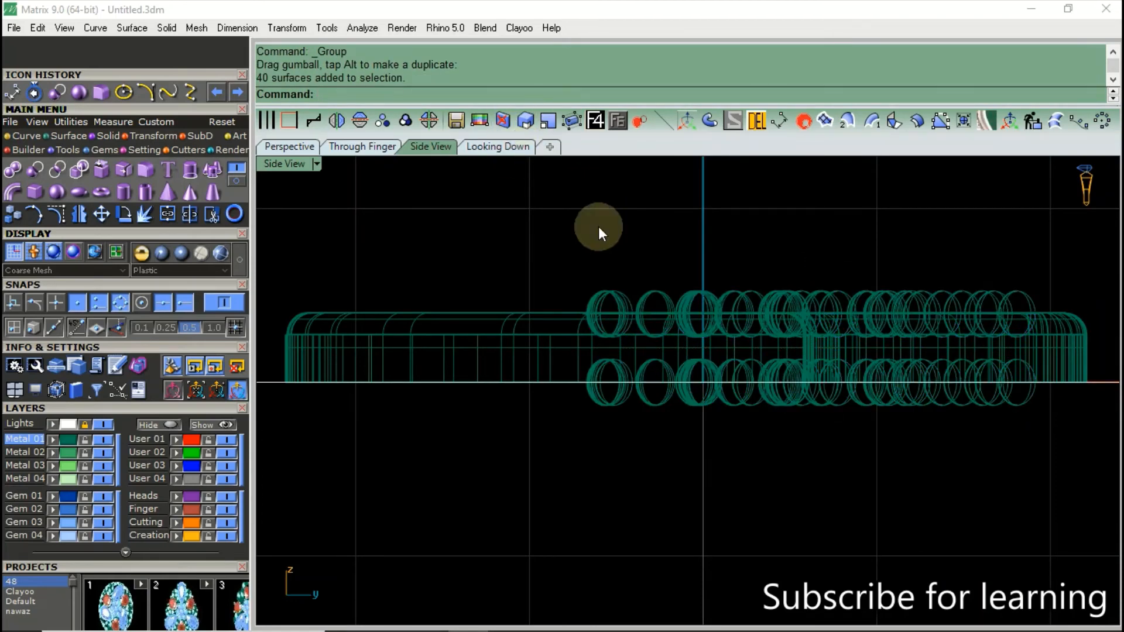
{"action": "left_click", "coordinate": [711, 394], "text": "shift"}
{"action": "left_click", "coordinate": [690, 309], "text": "shift"}
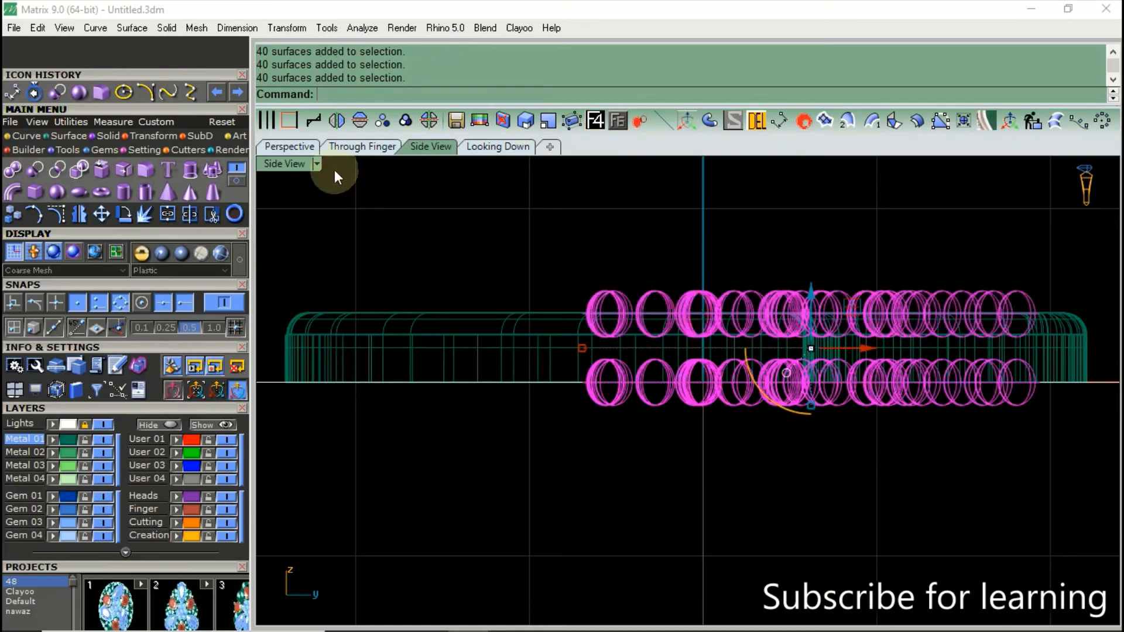
{"action": "left_click", "coordinate": [387, 123]}
Mirror the grouped spheres about the vertical centre line onto the left wing and display the model shaded.
{"action": "left_click", "coordinate": [497, 147]}
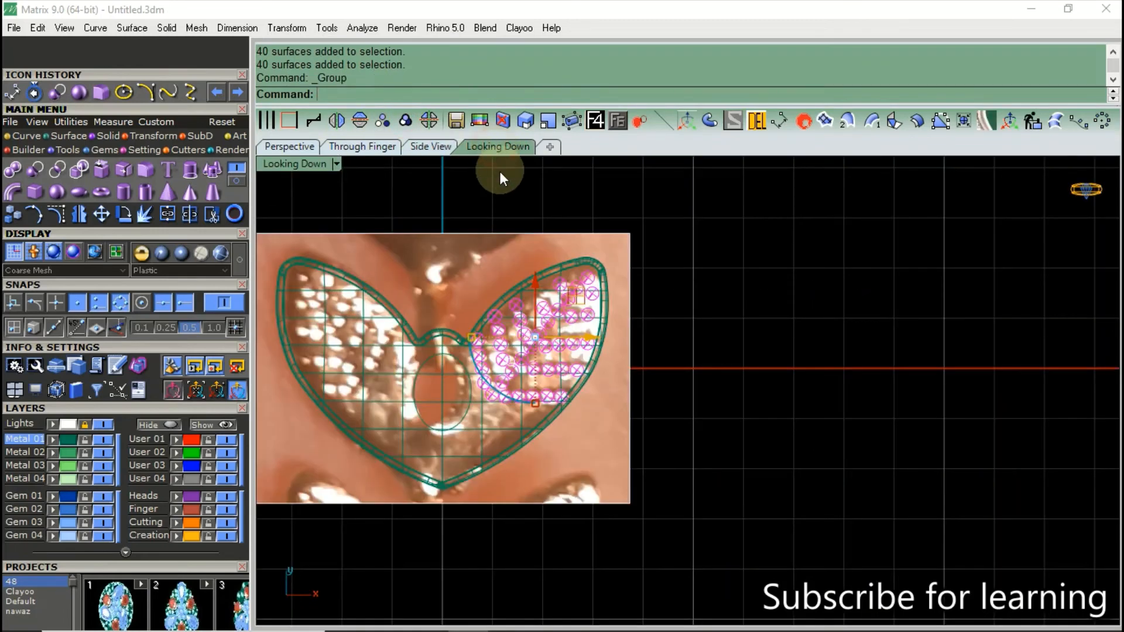
{"action": "left_click", "coordinate": [337, 120]}
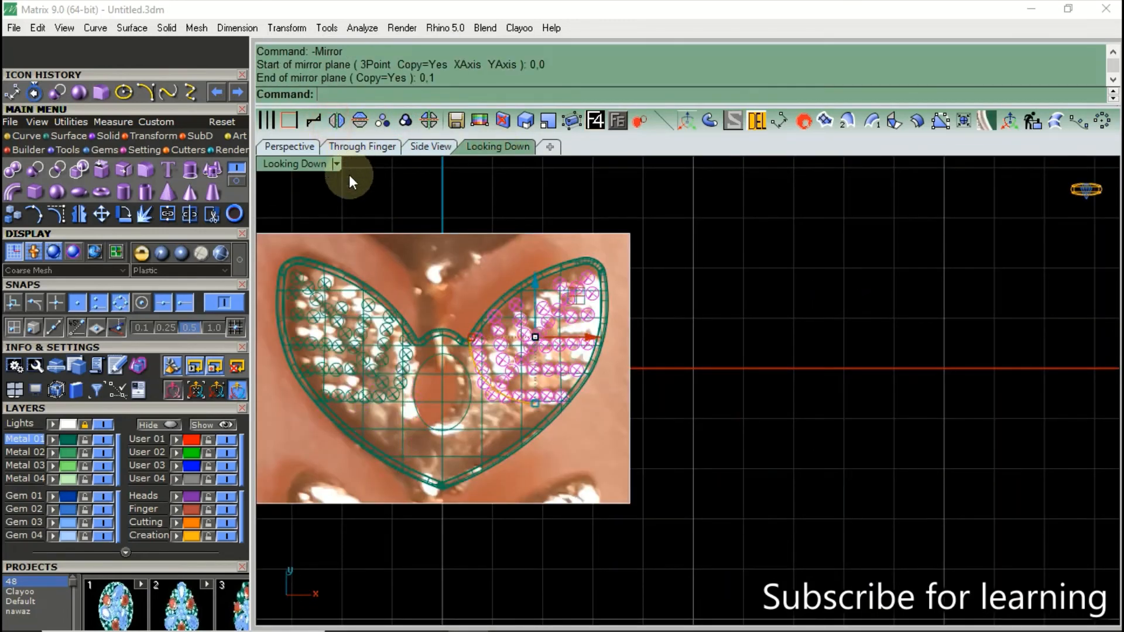
{"action": "left_click", "coordinate": [161, 253]}
{"action": "left_click", "coordinate": [821, 314]}
{"action": "scroll", "coordinate": [898, 286], "scroll_direction": "down", "scroll_amount": 1}
{"action": "scroll", "coordinate": [413, 351], "scroll_direction": "up", "scroll_amount": 2}
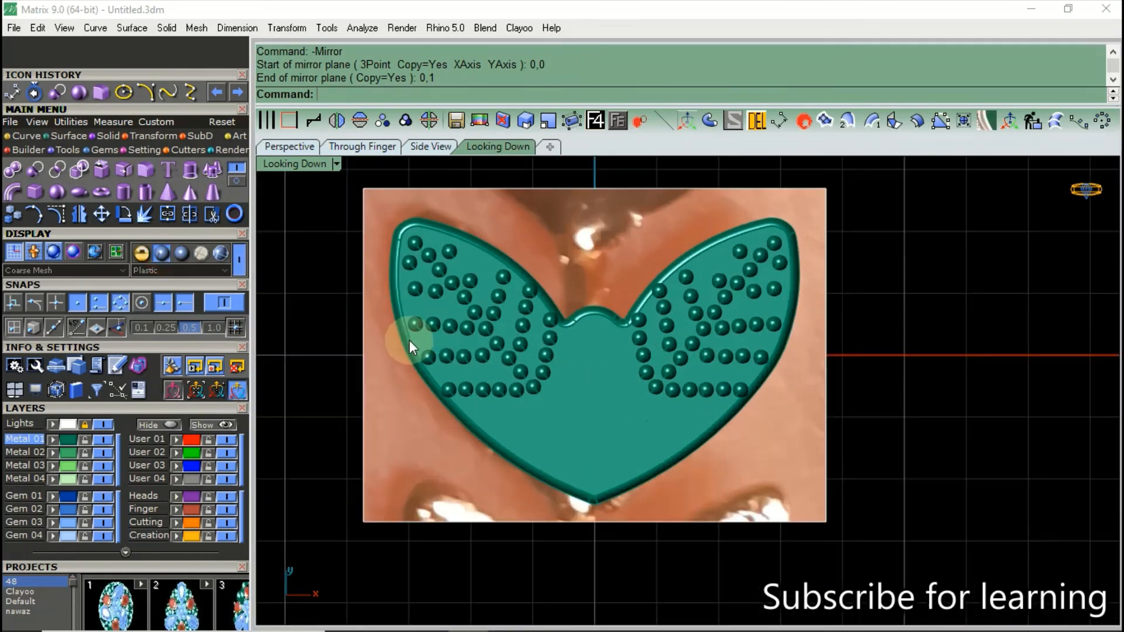
{"action": "scroll", "coordinate": [693, 274], "scroll_direction": "up", "scroll_amount": 2}
{"action": "left_click", "coordinate": [719, 253]}
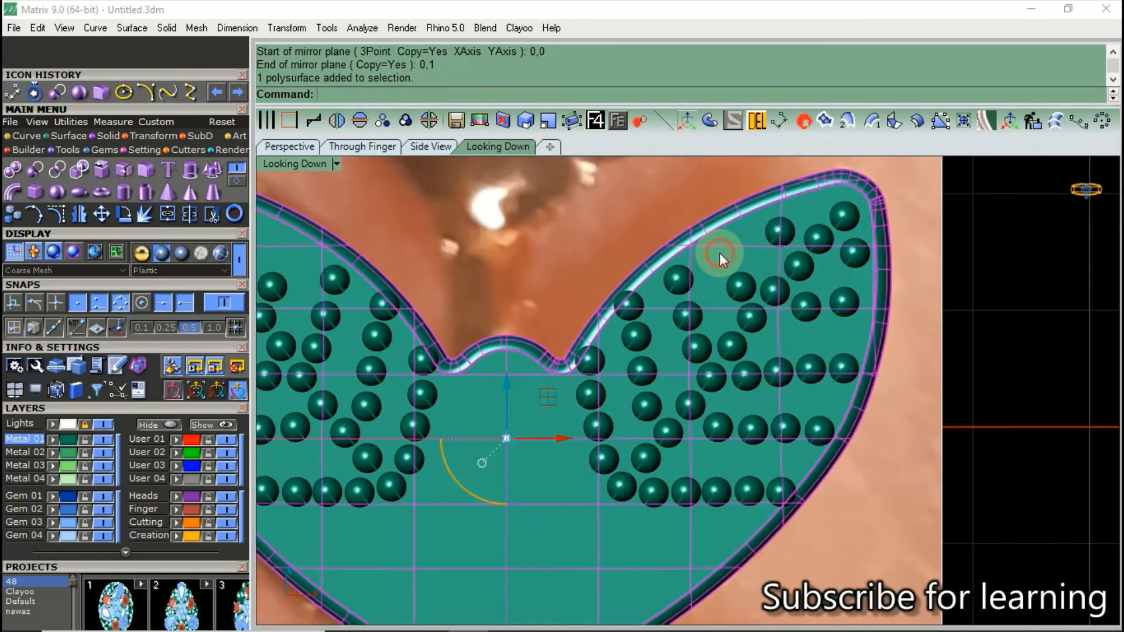
{"action": "left_click", "coordinate": [289, 146]}
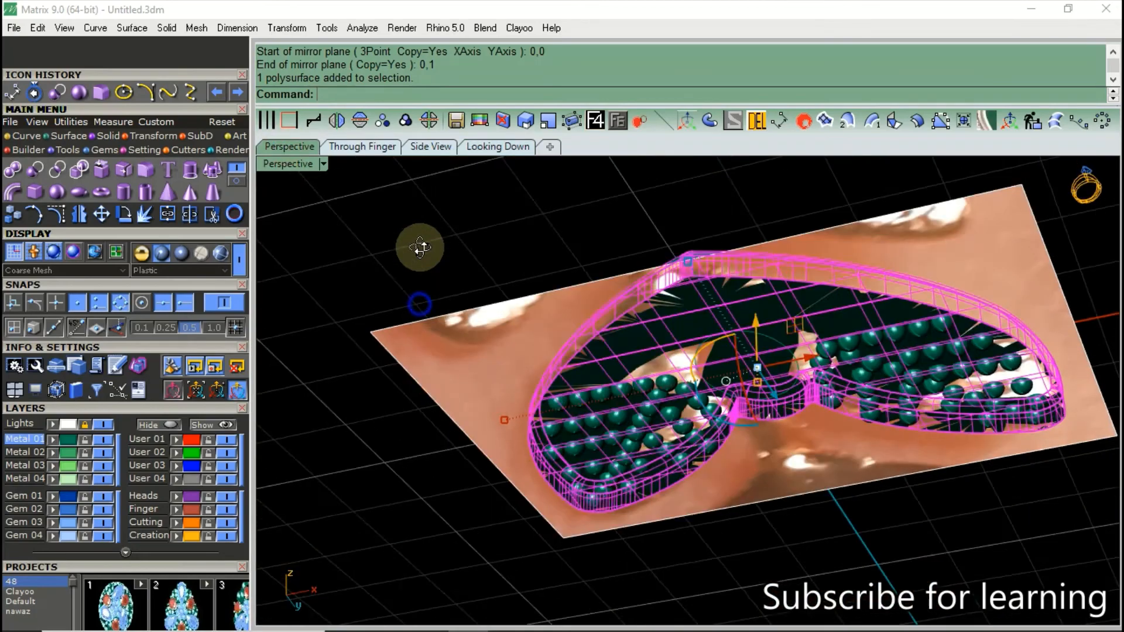
{"action": "right_click_drag", "start_coordinate": [420, 243], "coordinate": [626, 596]}
{"action": "left_click", "coordinate": [489, 146]}
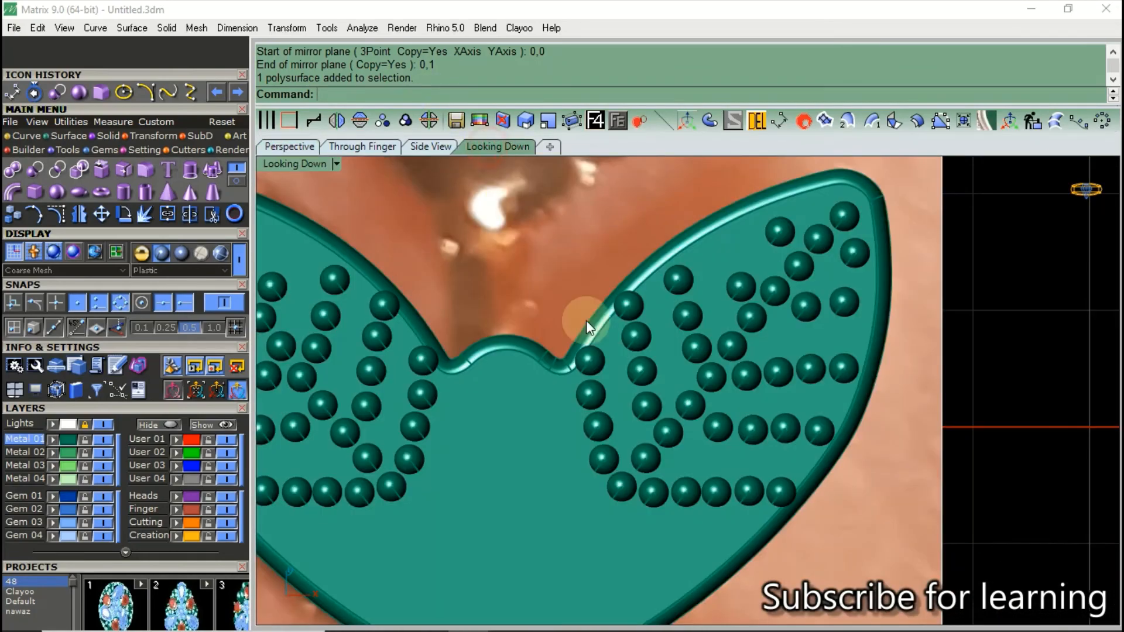
In wireframe, ungroup the right wing's spheres, exclude the upper and lower sphere near the upper inner edge, and regroup the rest.
{"action": "left_click", "coordinate": [238, 261]}
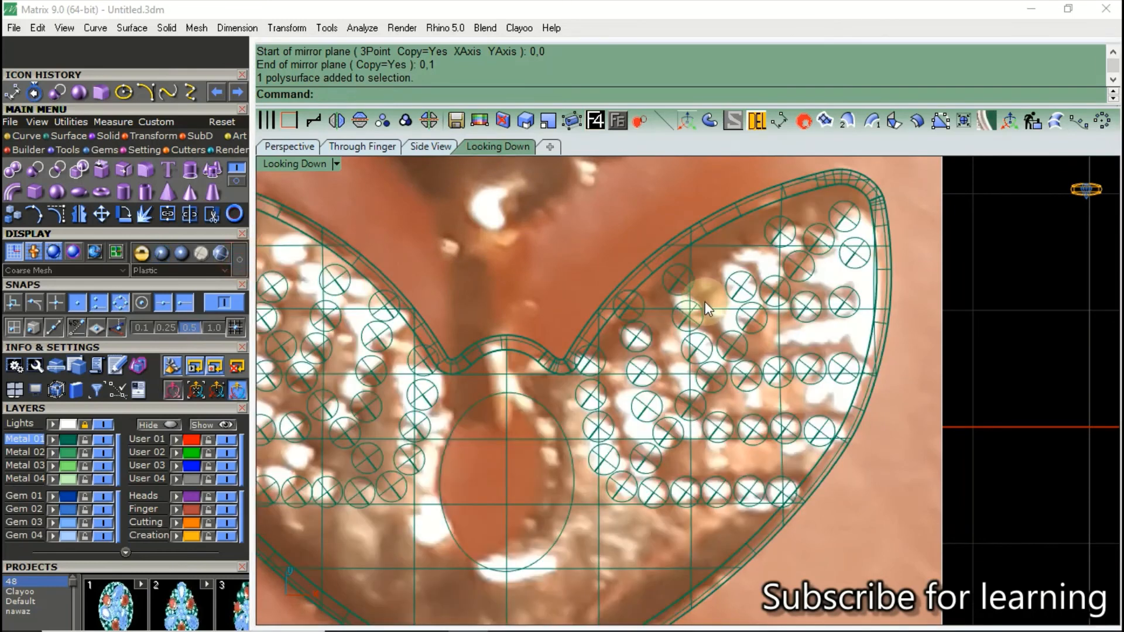
{"action": "scroll", "coordinate": [705, 301], "scroll_direction": "up", "scroll_amount": 2}
{"action": "left_click", "coordinate": [739, 285]}
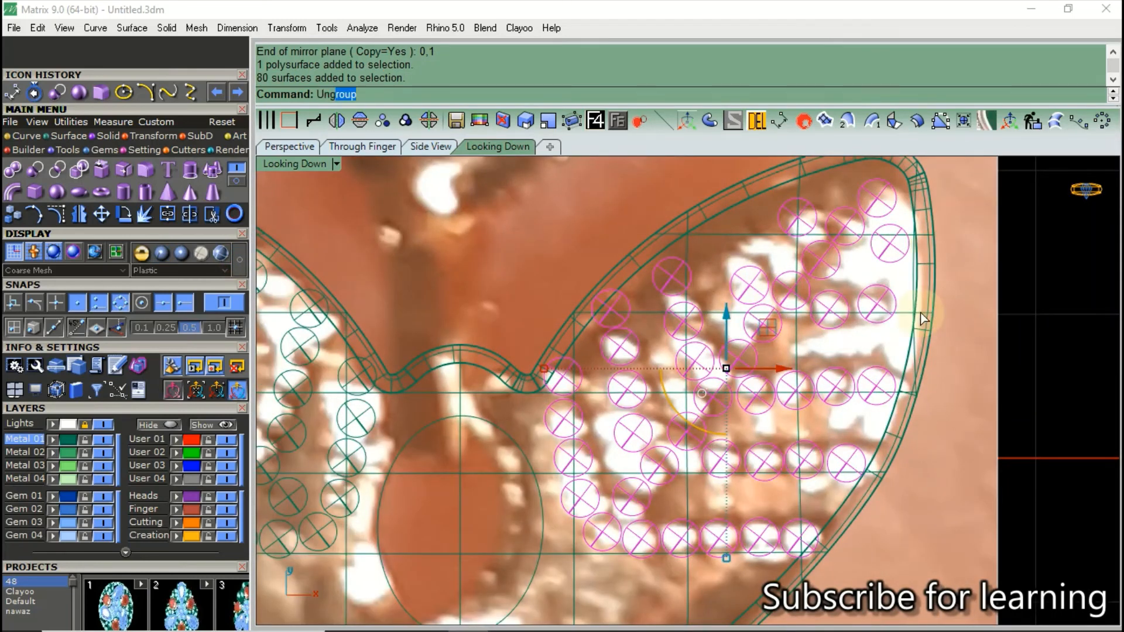
{"action": "key", "text": "Return"}
{"action": "key", "text": "Return"}
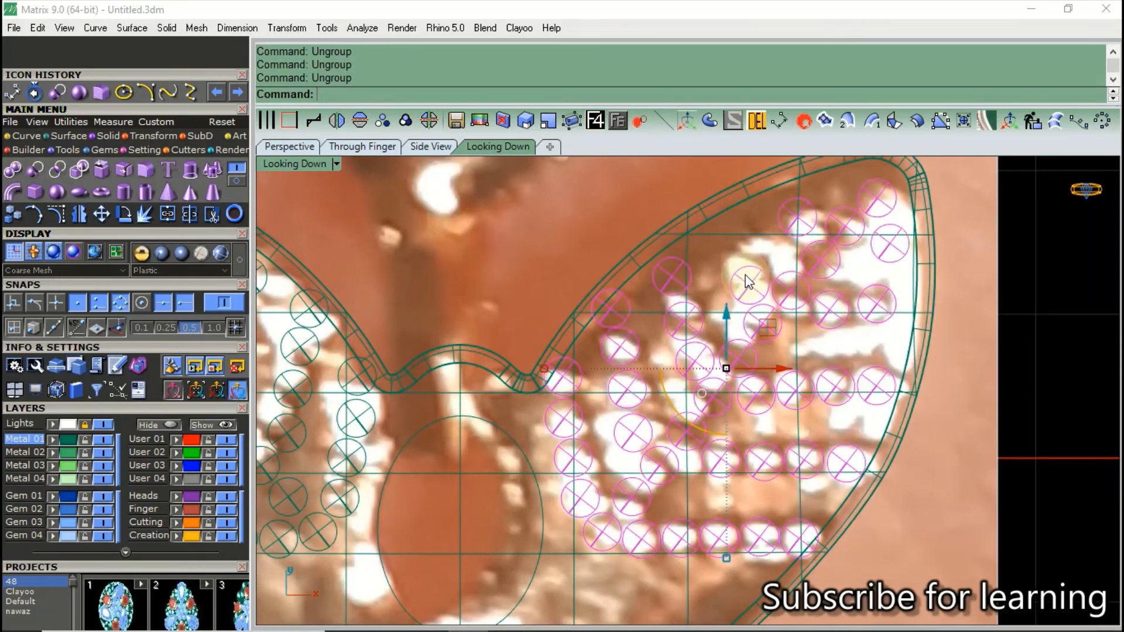
{"action": "left_click", "coordinate": [744, 273], "text": "ctrl"}
{"action": "left_click", "coordinate": [746, 276], "text": "ctrl"}
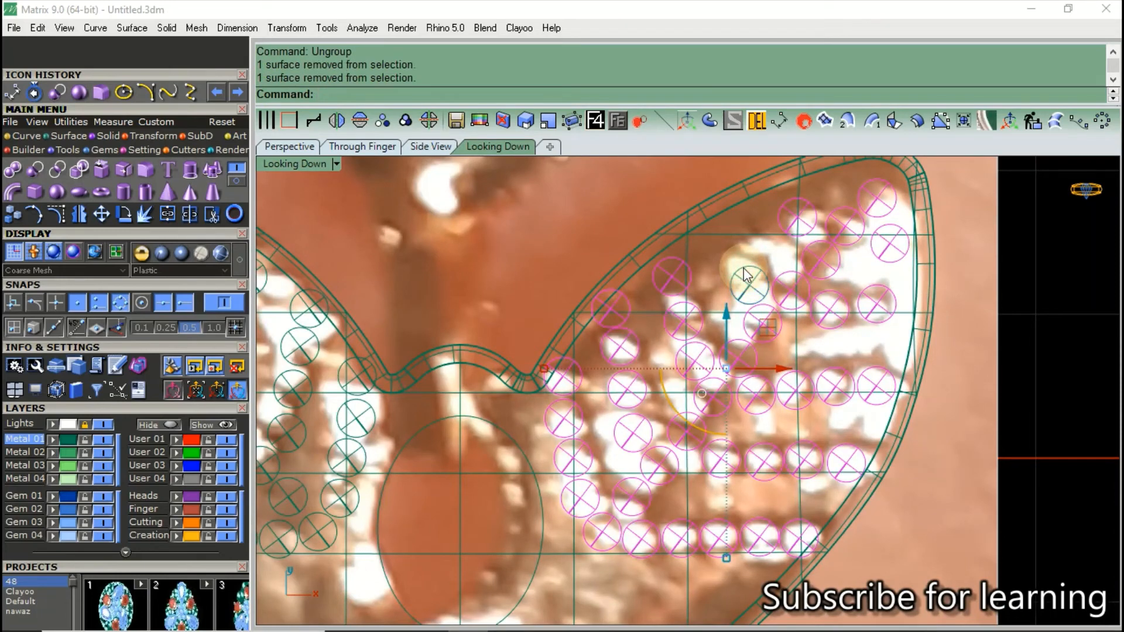
{"action": "key", "text": "ctrl+g"}
{"action": "key", "text": "ctrl+g"}
Duplicate the single ungrouped sphere on the right wing upward into the gap beside the wing's upper inner edge.
{"action": "left_click", "coordinate": [743, 269]}
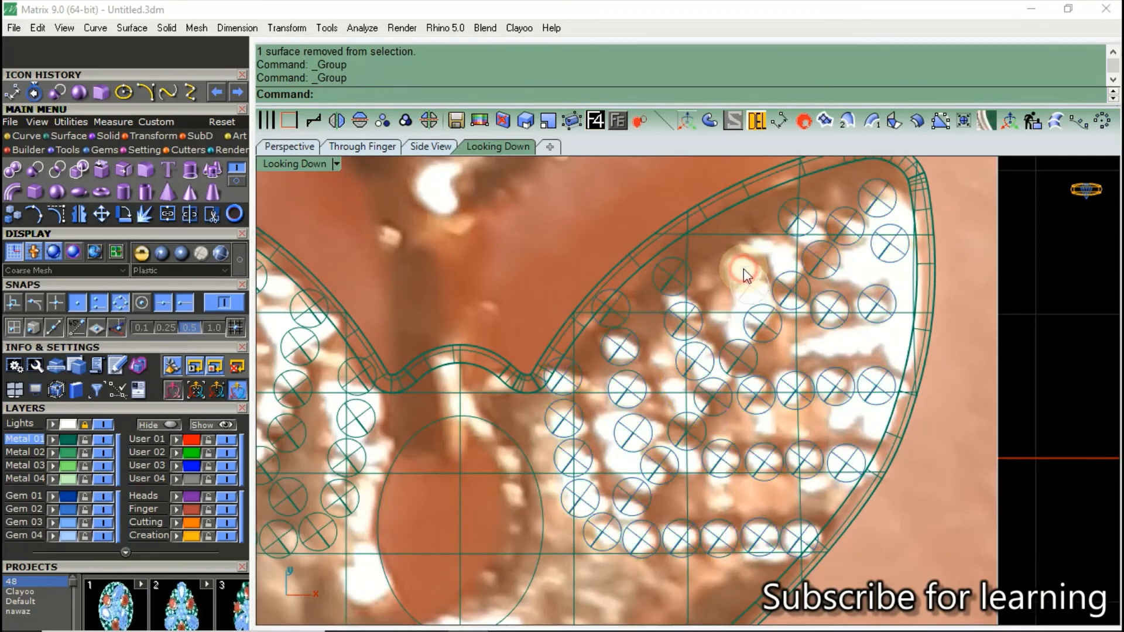
{"action": "left_click", "coordinate": [803, 312]}
{"action": "scroll", "coordinate": [759, 282], "scroll_direction": "up", "scroll_amount": 3}
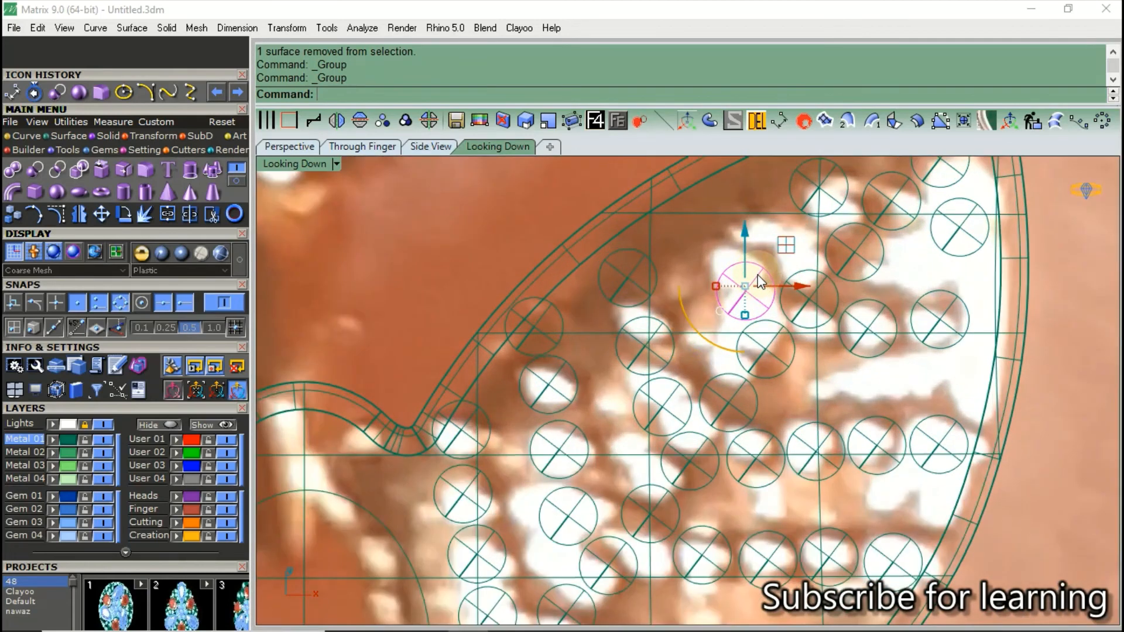
{"action": "left_click_drag", "start_coordinate": [774, 258], "coordinate": [766, 183]}
{"action": "scroll", "coordinate": [856, 265], "scroll_direction": "down", "scroll_amount": 3}
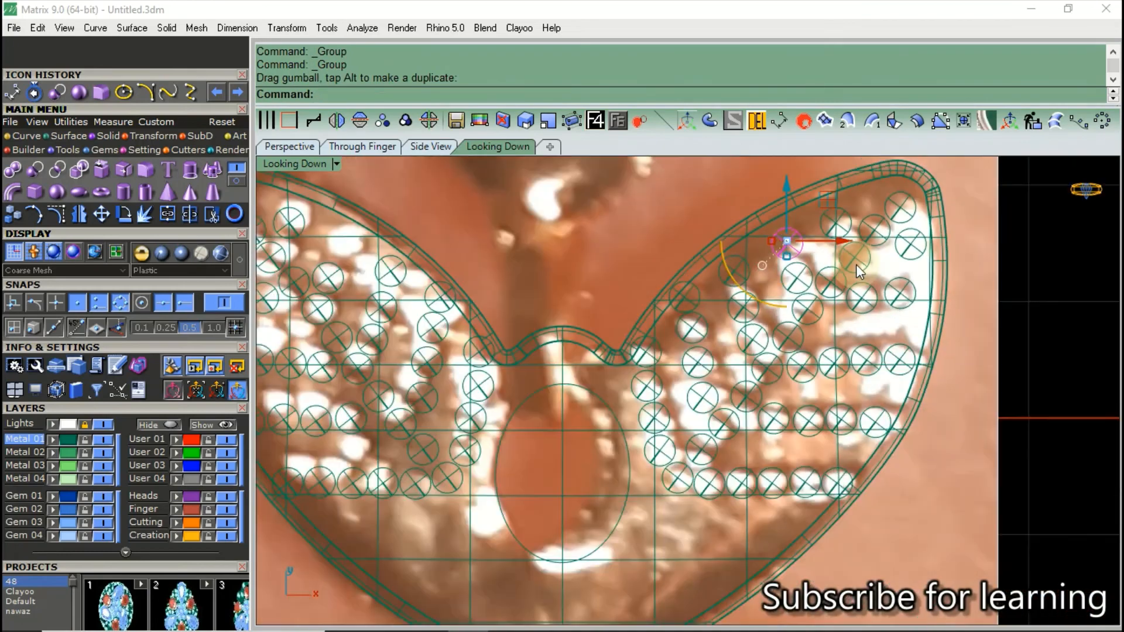
Duplicate the new sphere straight down to the plate's bottom level in the side view and group the two spheres.
{"action": "left_click", "coordinate": [282, 145]}
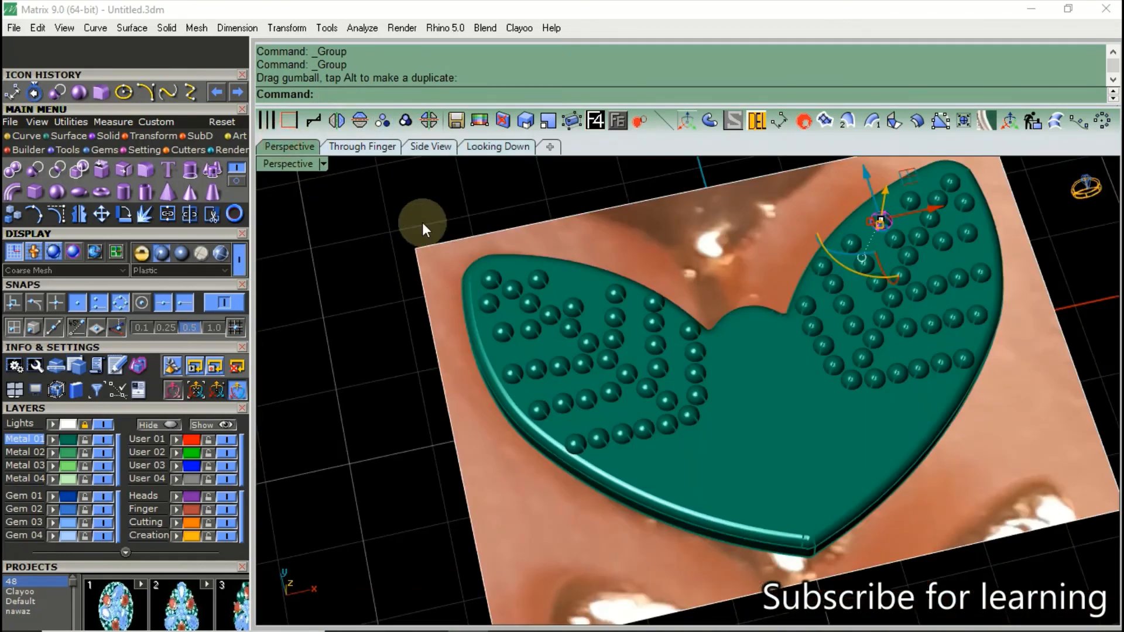
{"action": "right_click_drag", "start_coordinate": [513, 246], "coordinate": [392, 354]}
{"action": "left_click", "coordinate": [419, 147]}
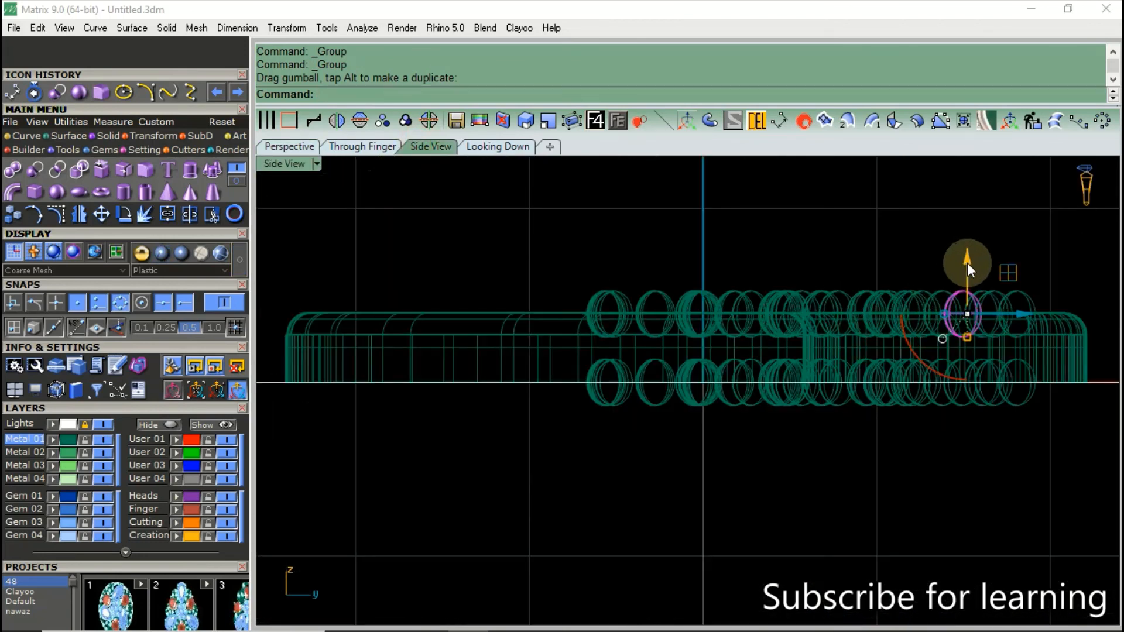
{"action": "left_click_drag", "start_coordinate": [967, 266], "coordinate": [971, 332]}
{"action": "left_click", "coordinate": [289, 147]}
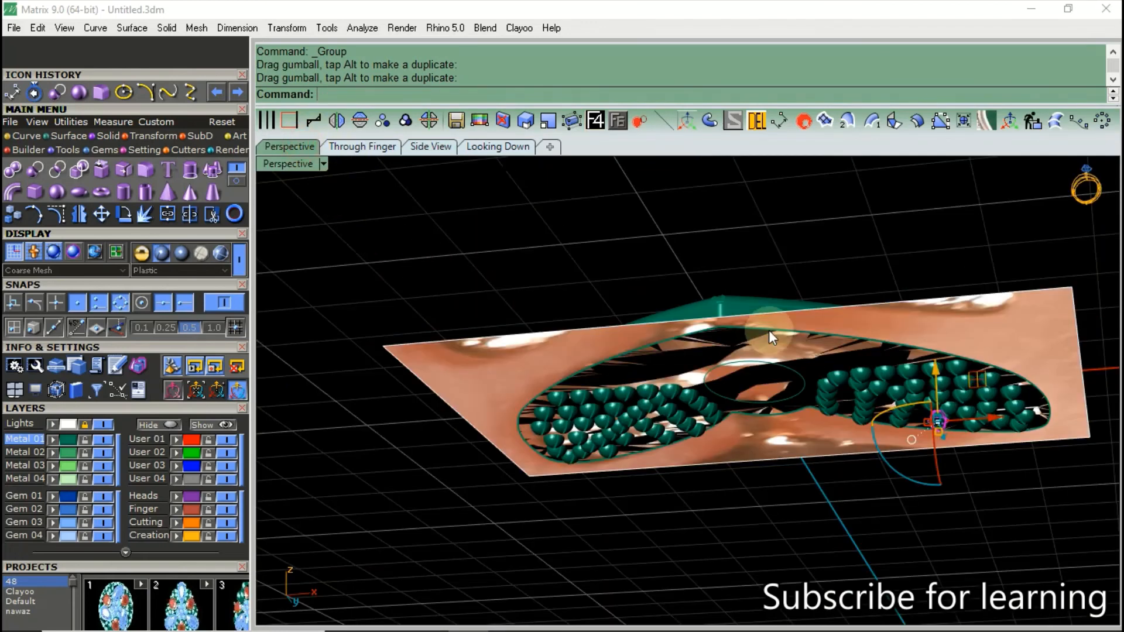
{"action": "right_click_drag", "start_coordinate": [768, 330], "coordinate": [904, 412]}
{"action": "scroll", "coordinate": [916, 252], "scroll_direction": "up", "scroll_amount": 4}
{"action": "left_click", "coordinate": [899, 284], "text": "shift"}
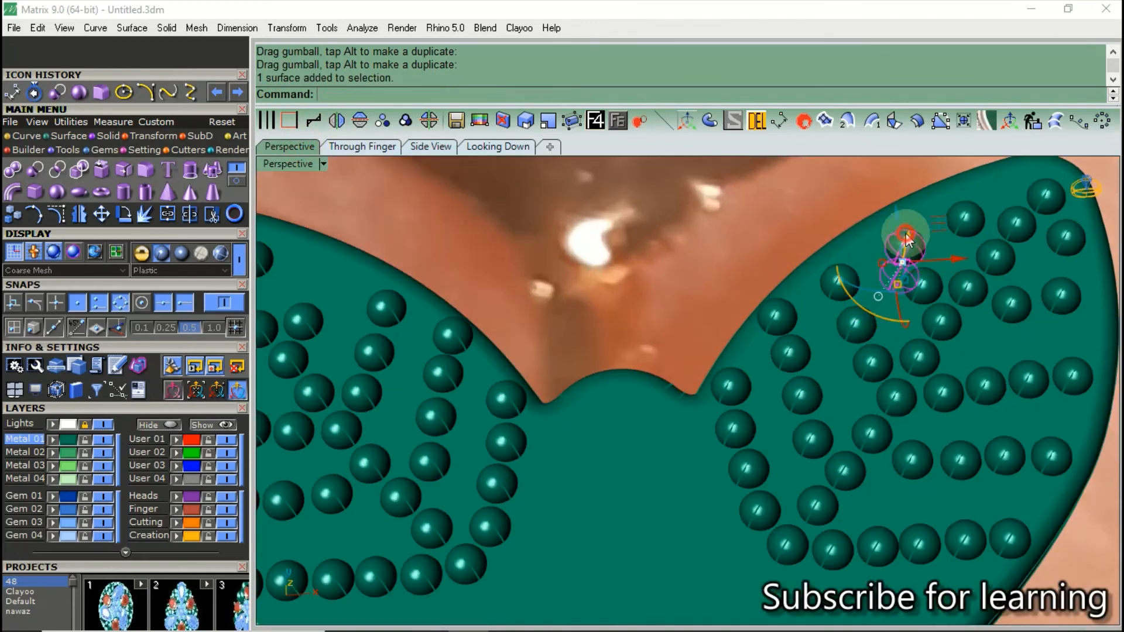
{"action": "key", "text": "ctrl+g"}
Mirror the new sphere pair about the vertical centre line onto the left wing.
{"action": "left_click", "coordinate": [498, 148]}
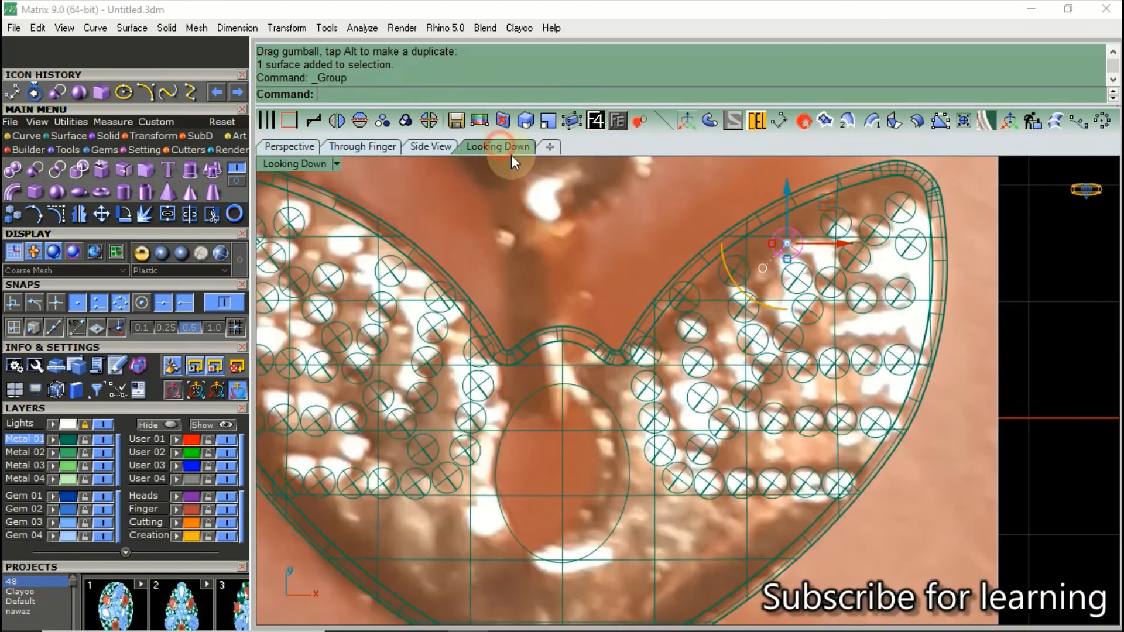
{"action": "left_click", "coordinate": [338, 122]}
{"action": "left_click", "coordinate": [289, 147]}
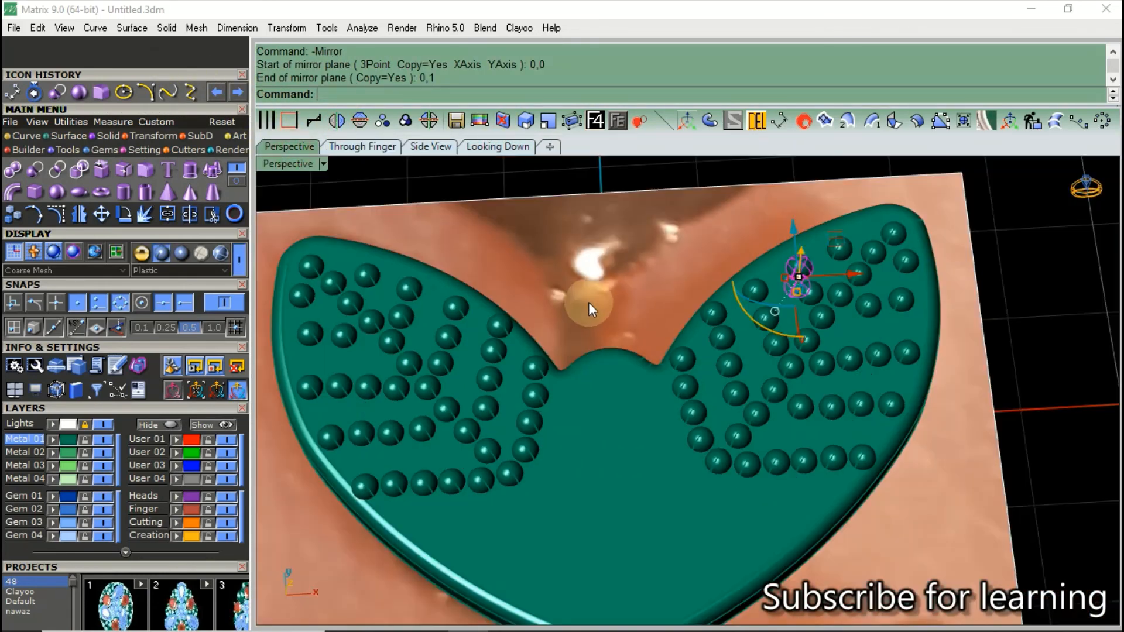
{"action": "scroll", "coordinate": [588, 302], "scroll_direction": "down", "scroll_amount": 5}
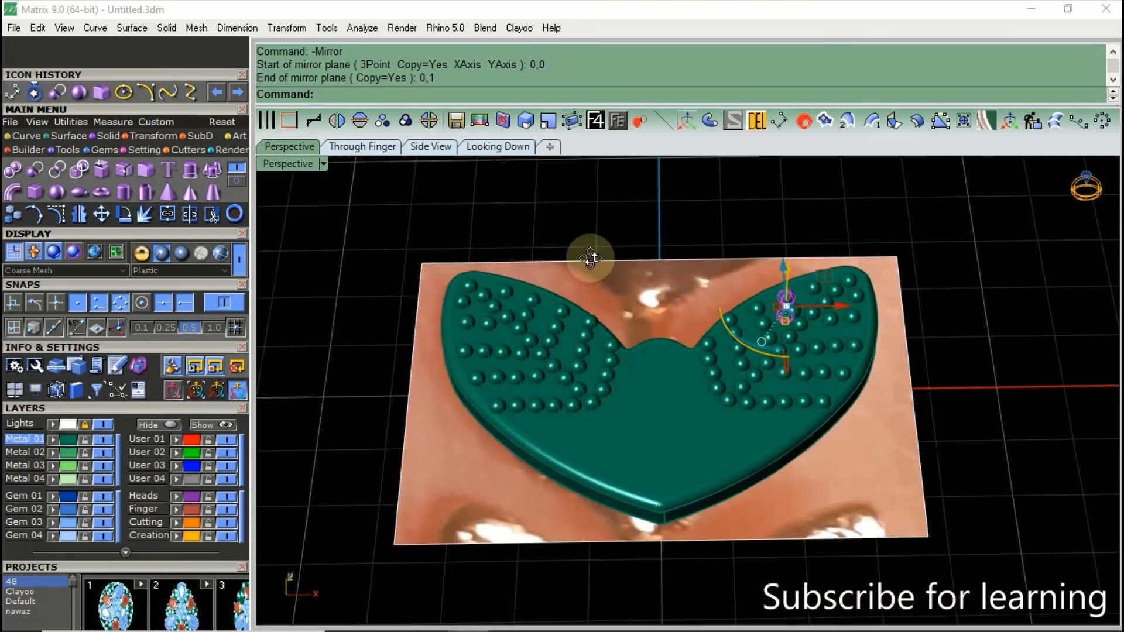
Extrude the central oval curve with ExtrudeCrv as a solid on both sides, passing well through the plate.
{"action": "left_click", "coordinate": [499, 146]}
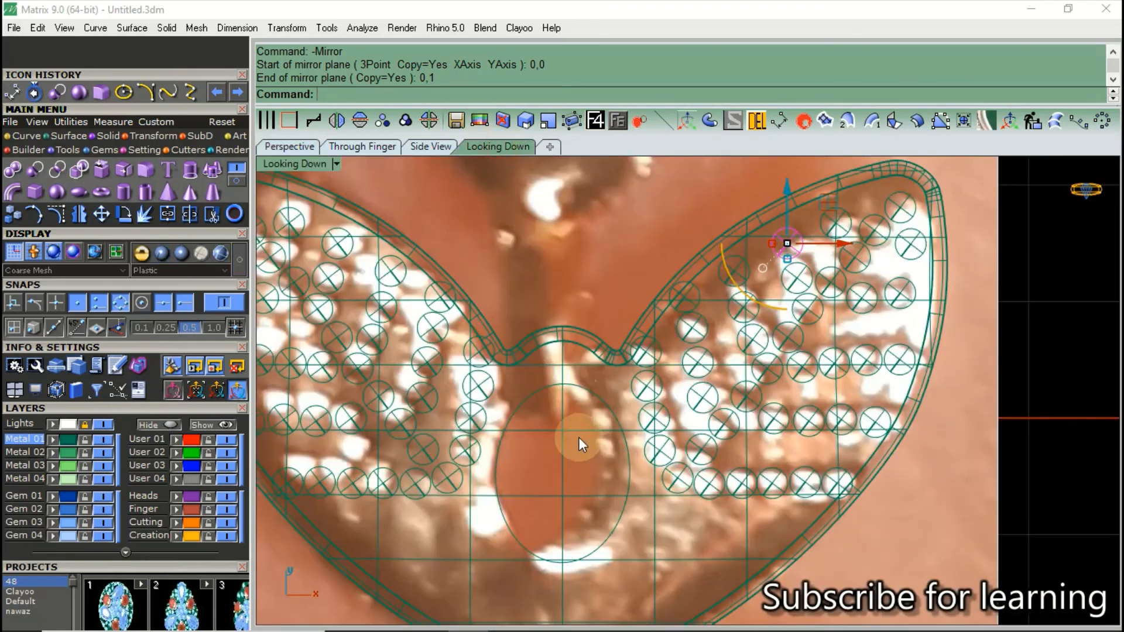
{"action": "left_click", "coordinate": [626, 494]}
{"action": "right_click", "coordinate": [627, 492]}
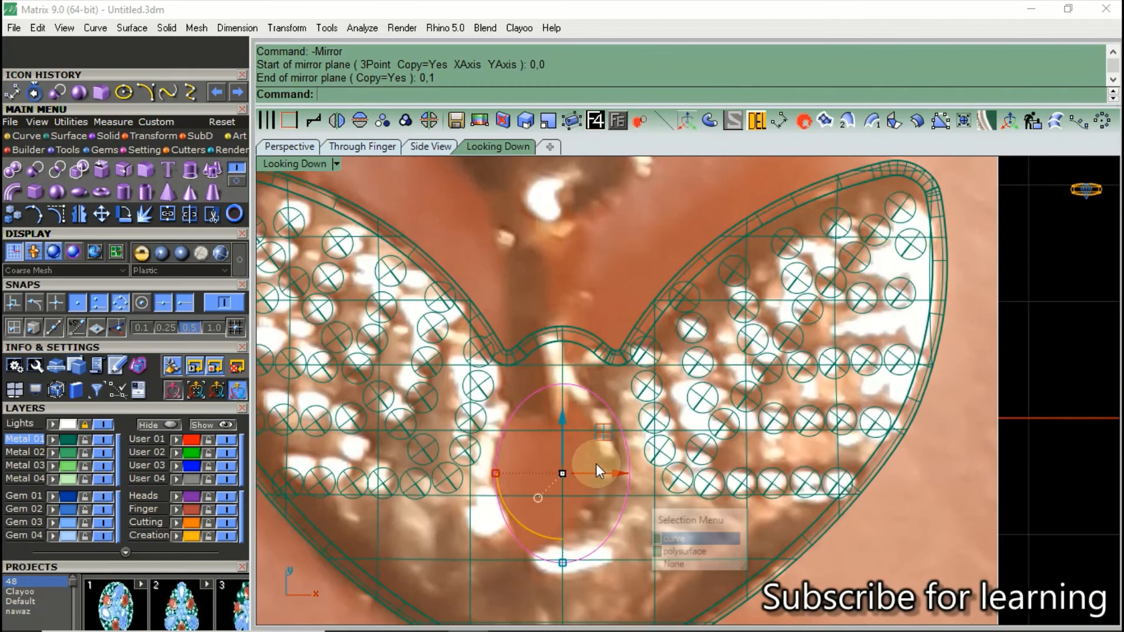
{"action": "left_click", "coordinate": [304, 147]}
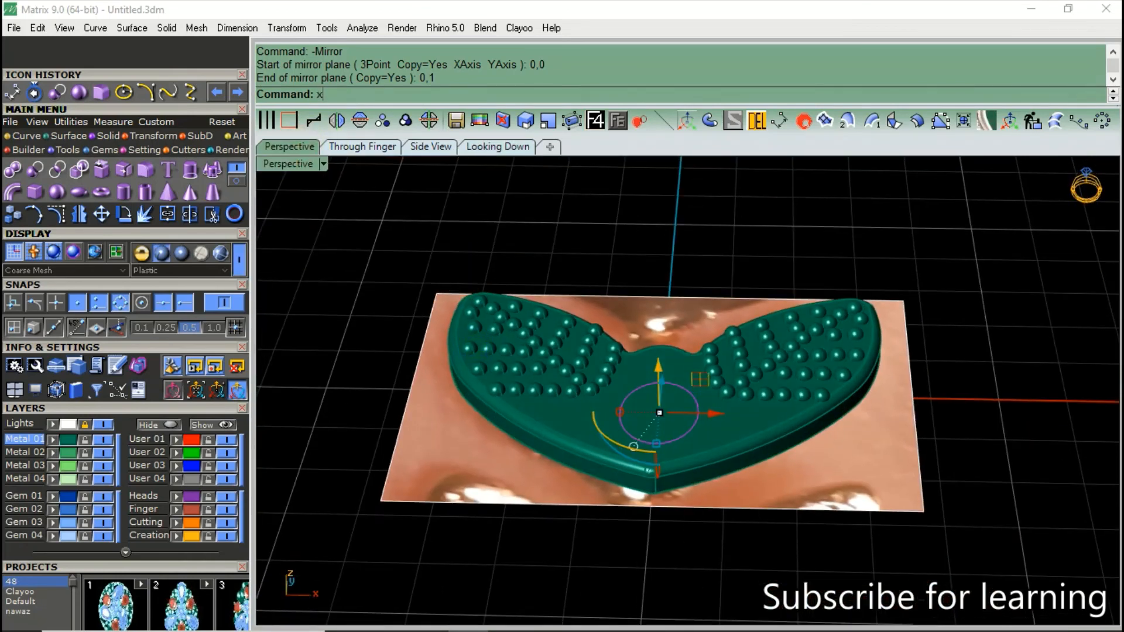
{"action": "type", "text": "xtru"}
{"action": "key", "text": "BackSpace"}
{"action": "key", "text": "BackSpace"}
{"action": "key", "text": "BackSpace"}
{"action": "key", "text": "BackSpace"}
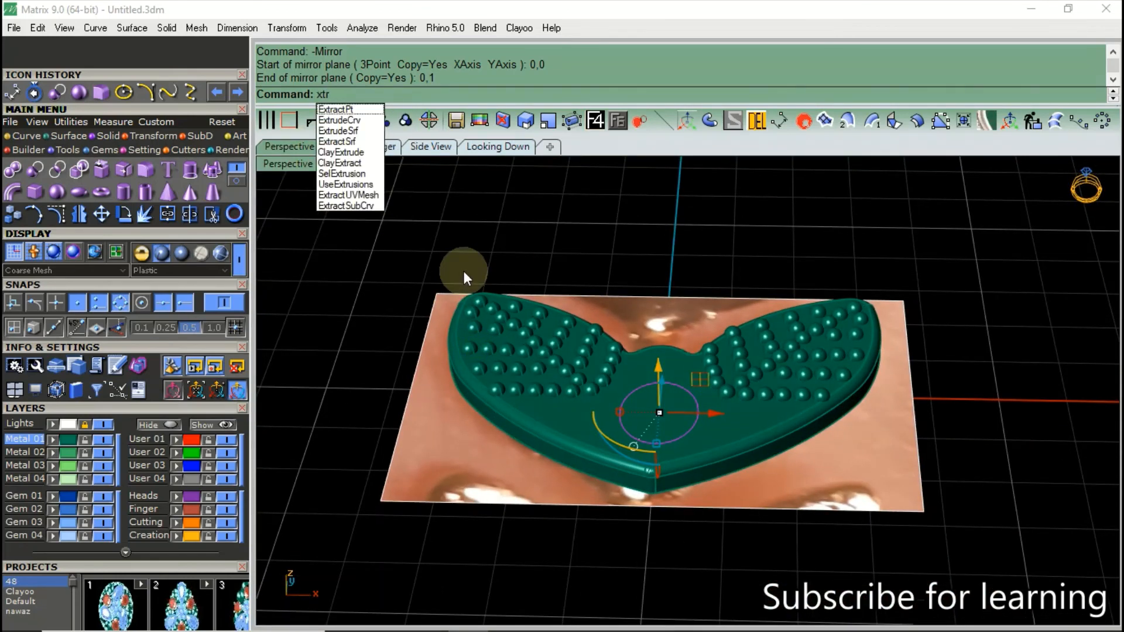
{"action": "type", "text": "ExtrudeCrv"}
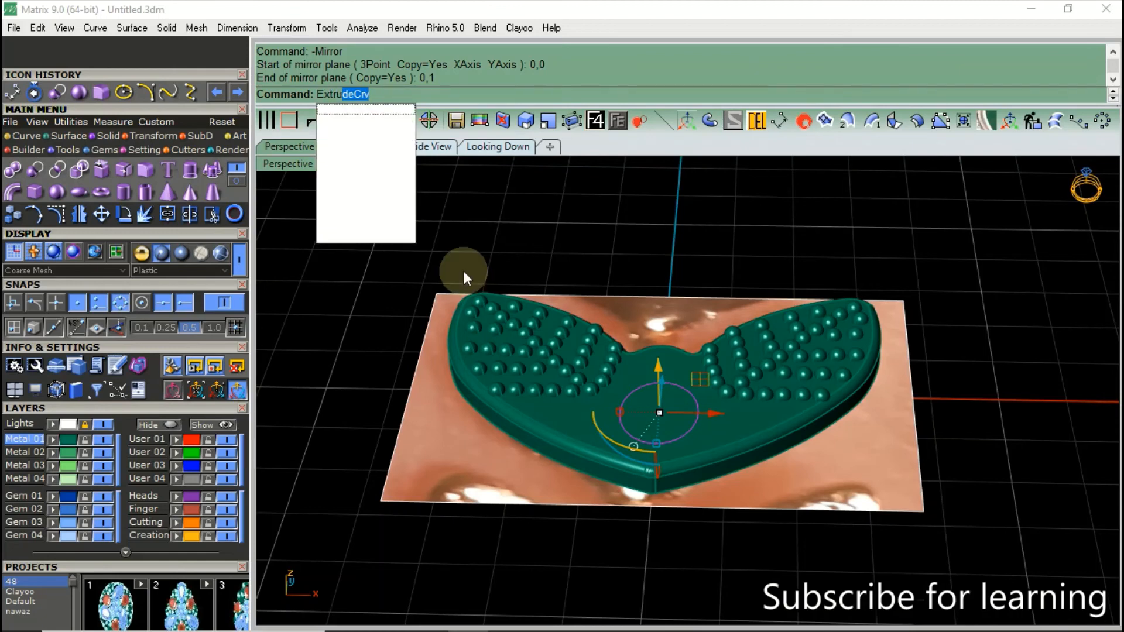
{"action": "key", "text": "Return"}
{"action": "right_click", "coordinate": [480, 256]}
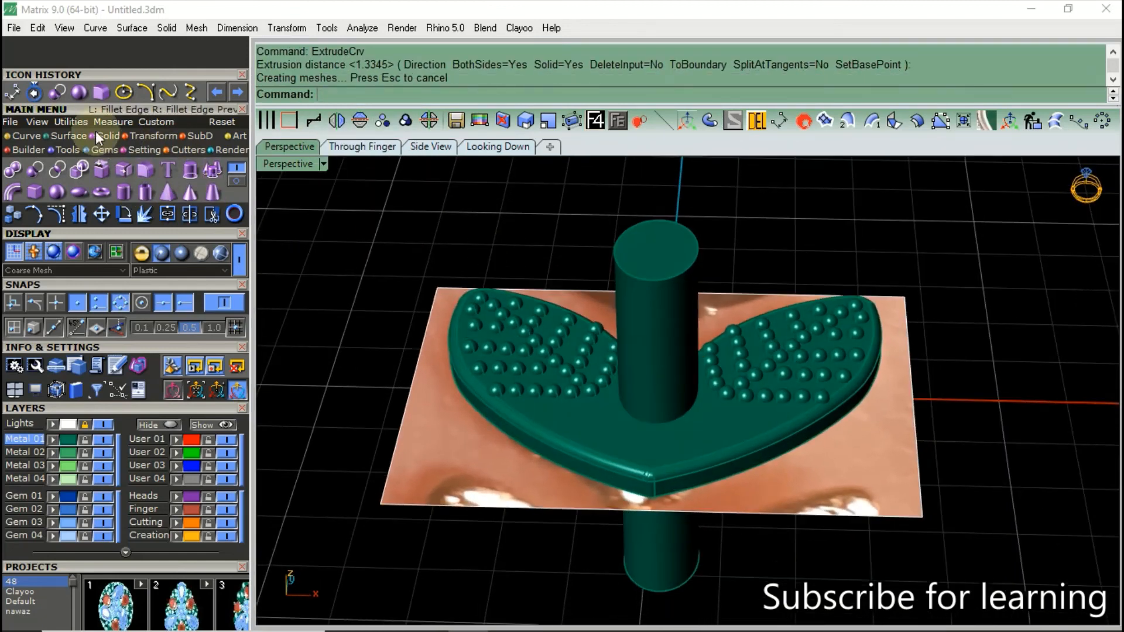
Subtract the extruded oval column from the plate with a Boolean difference to cut the central hole.
{"action": "left_click", "coordinate": [58, 93]}
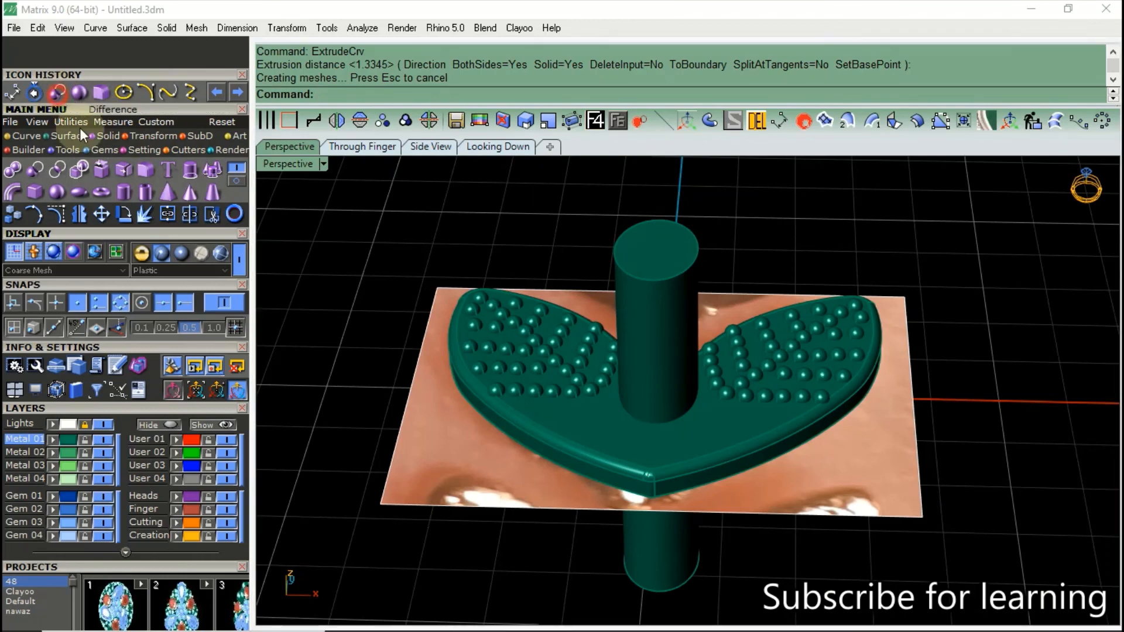
{"action": "left_click", "coordinate": [613, 437]}
{"action": "right_click", "coordinate": [622, 431]}
{"action": "left_click", "coordinate": [636, 349]}
{"action": "right_click", "coordinate": [630, 339]}
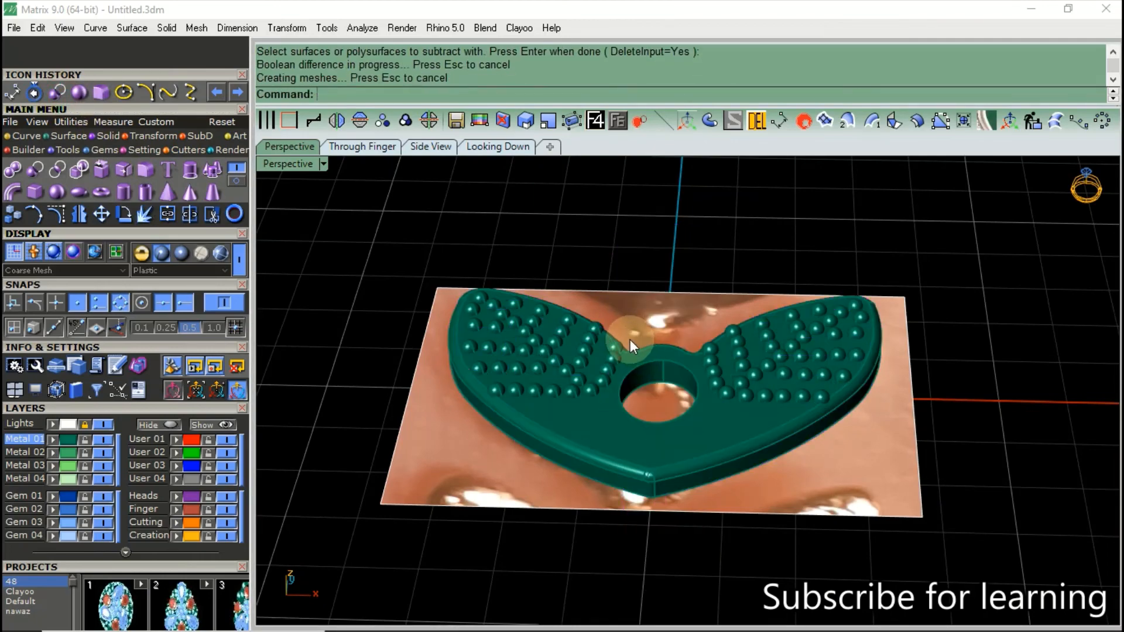
{"action": "right_click_drag", "start_coordinate": [630, 340], "coordinate": [644, 412]}
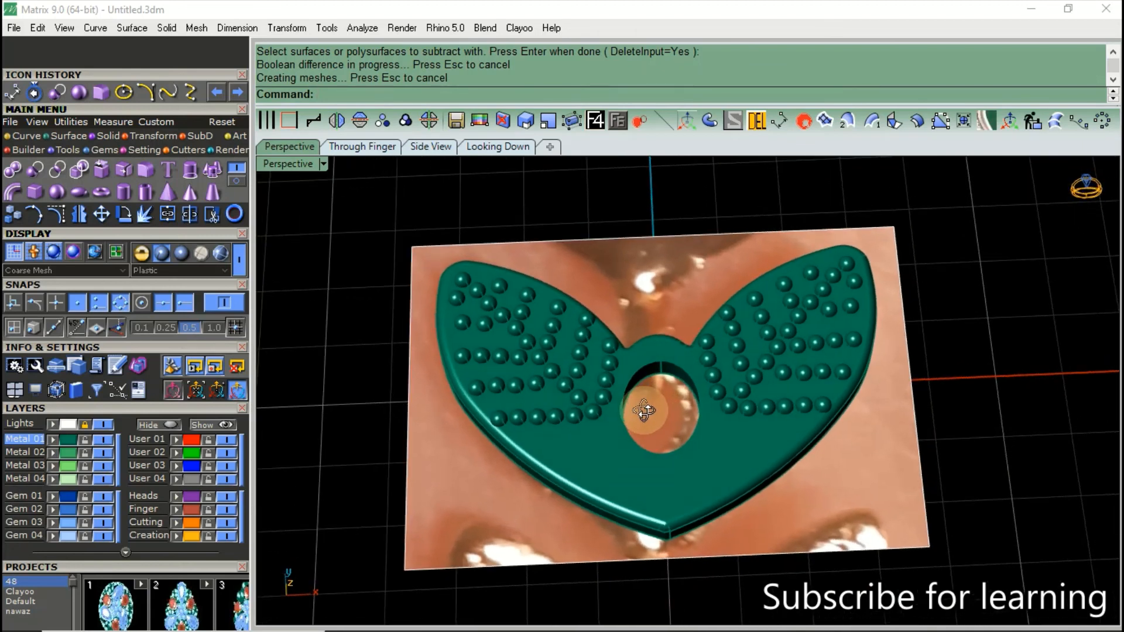
Try subtracting all sphere groups and the single spheres on both wings from the plate, and undo the Boolean difference.
{"action": "left_click", "coordinate": [58, 92]}
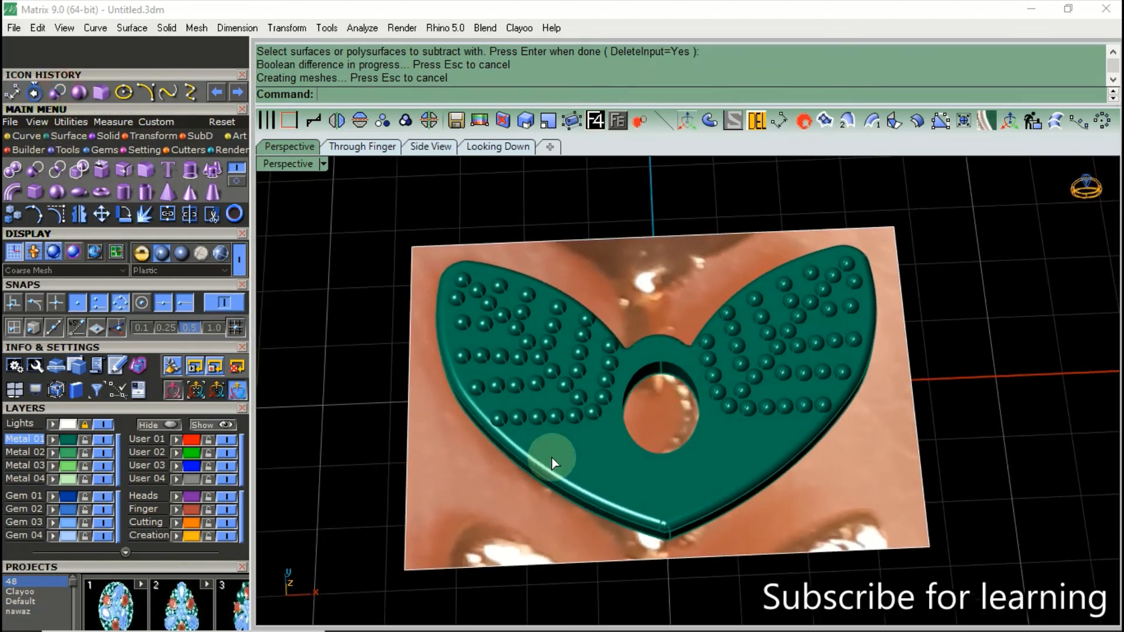
{"action": "left_click", "coordinate": [595, 458]}
{"action": "right_click", "coordinate": [594, 454]}
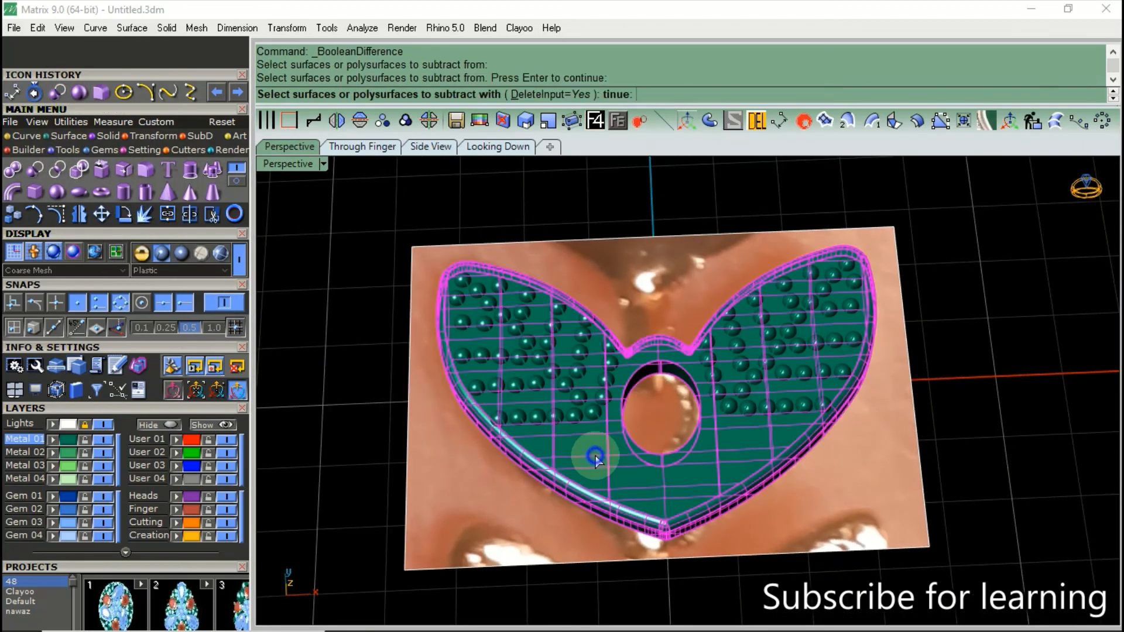
{"action": "left_click", "coordinate": [561, 417]}
{"action": "left_click", "coordinate": [724, 403]}
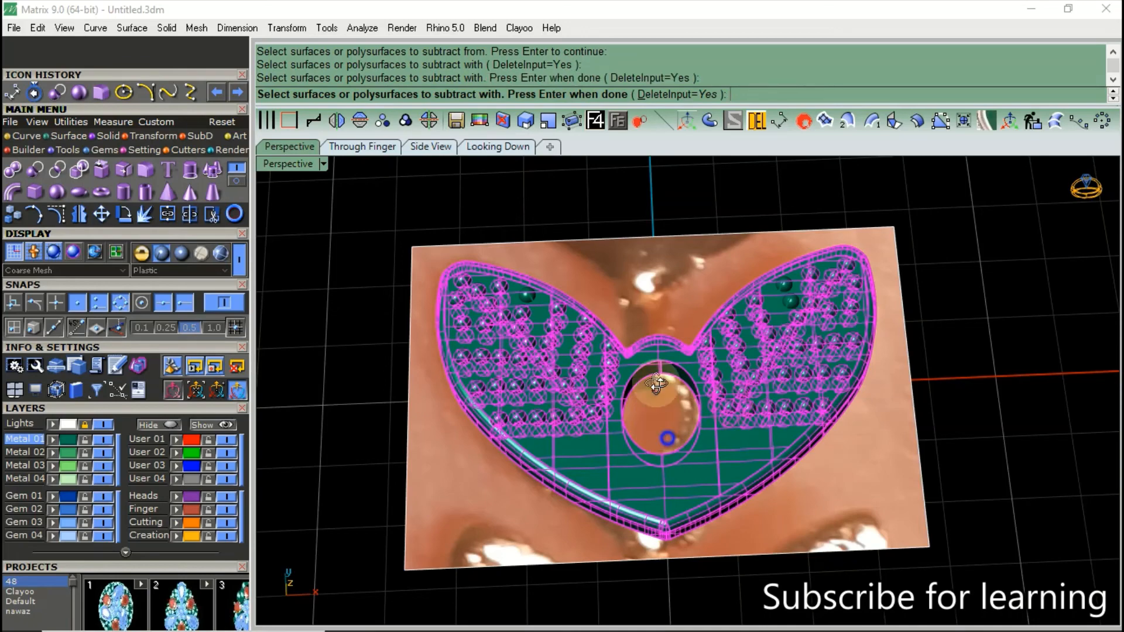
{"action": "right_click_drag", "start_coordinate": [656, 385], "coordinate": [795, 282]}
{"action": "left_click", "coordinate": [786, 305]}
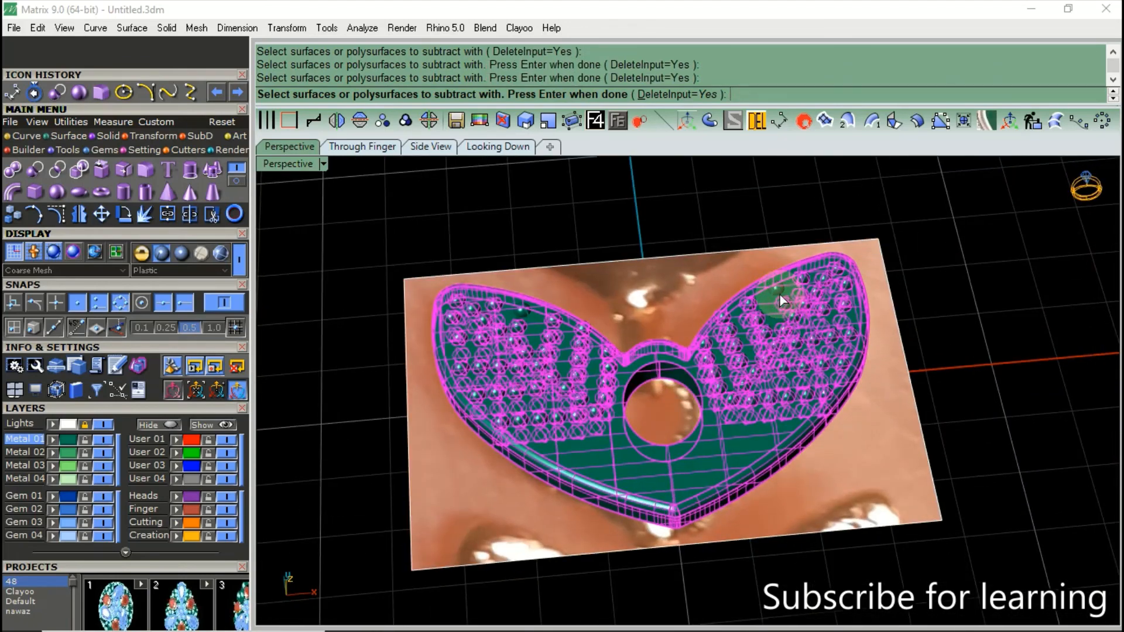
{"action": "left_click", "coordinate": [779, 293]}
{"action": "left_click", "coordinate": [519, 310]}
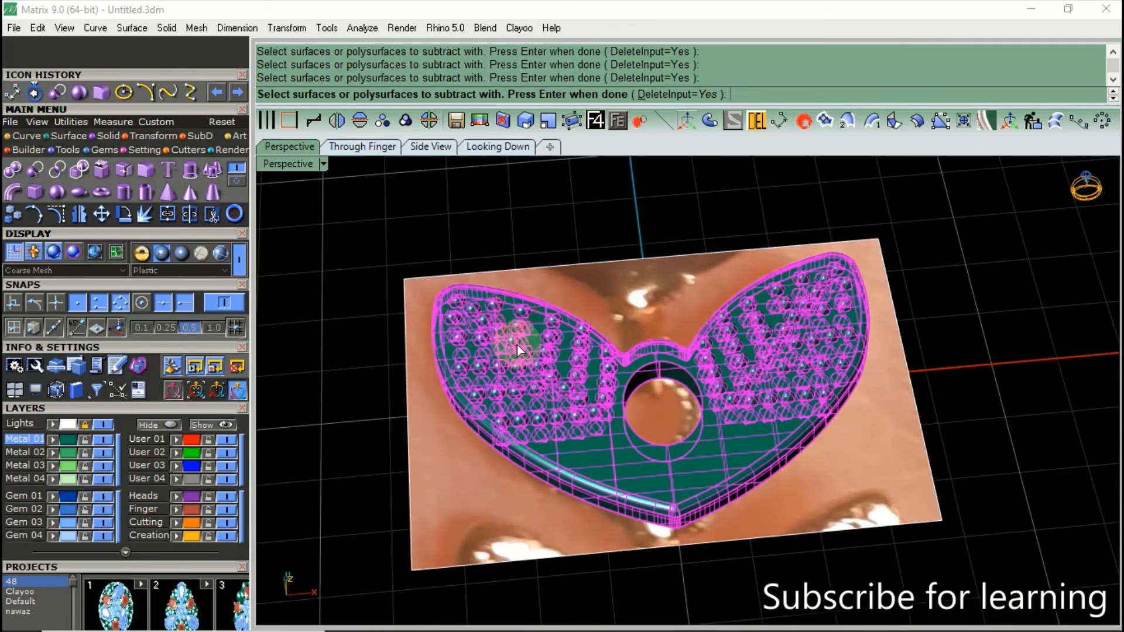
{"action": "right_click_drag", "start_coordinate": [513, 365], "coordinate": [511, 320]}
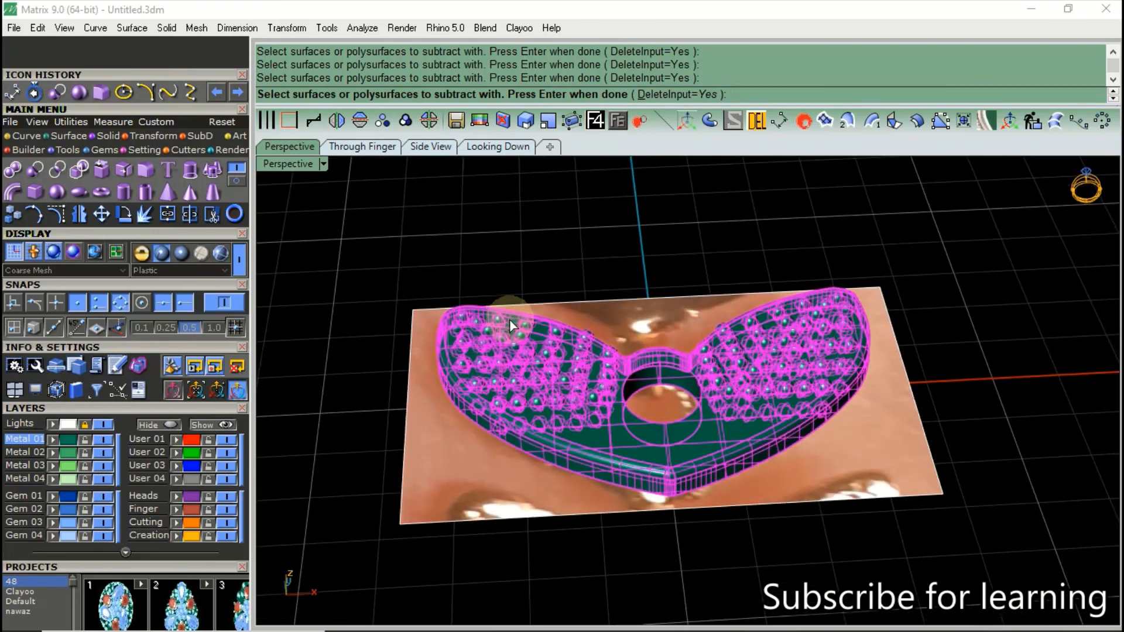
{"action": "right_click", "coordinate": [510, 312]}
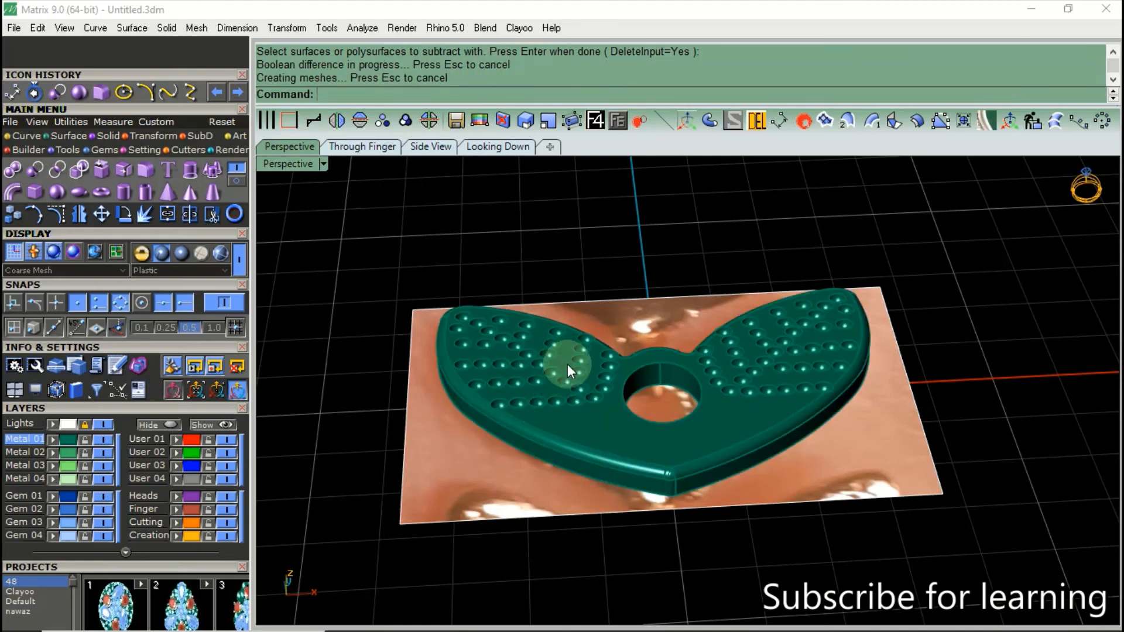
{"action": "right_click_drag", "start_coordinate": [568, 364], "coordinate": [515, 501]}
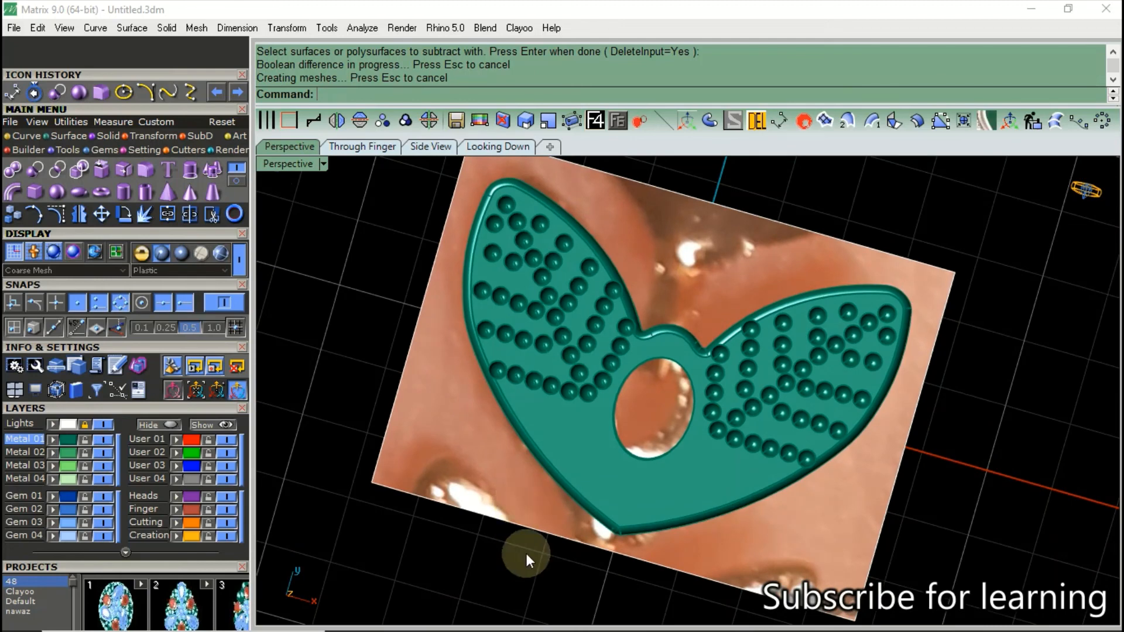
{"action": "key", "text": "ctrl+z"}
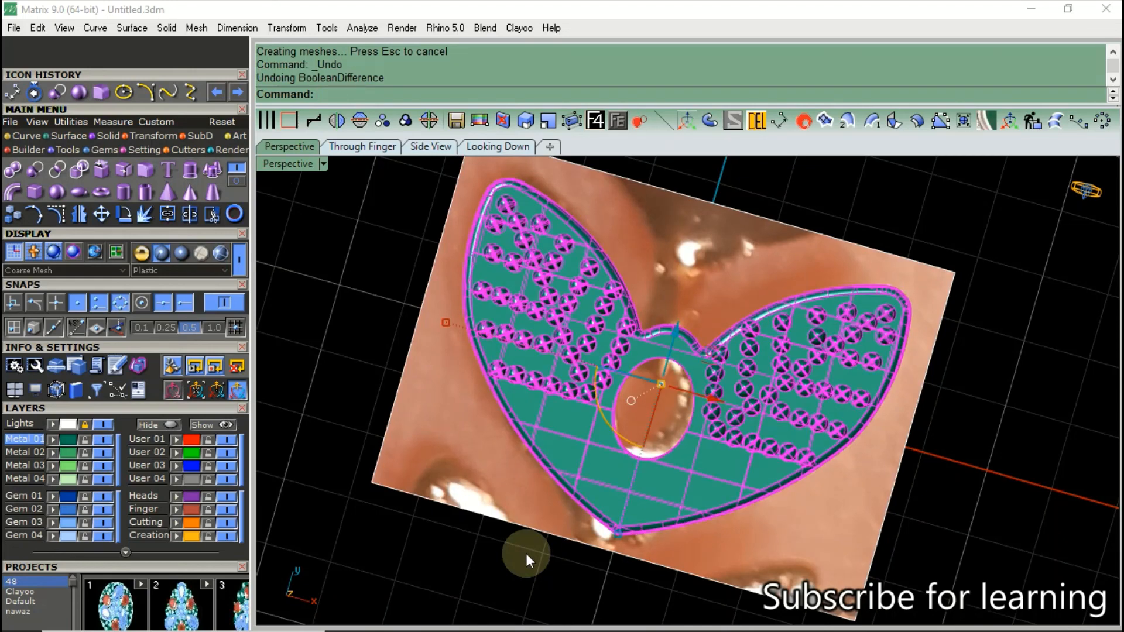
Redo the undone Boolean differences that cut the central oval hole and subtract the sphere groups from both wings of the plate.
{"action": "key", "text": "ctrl+z"}
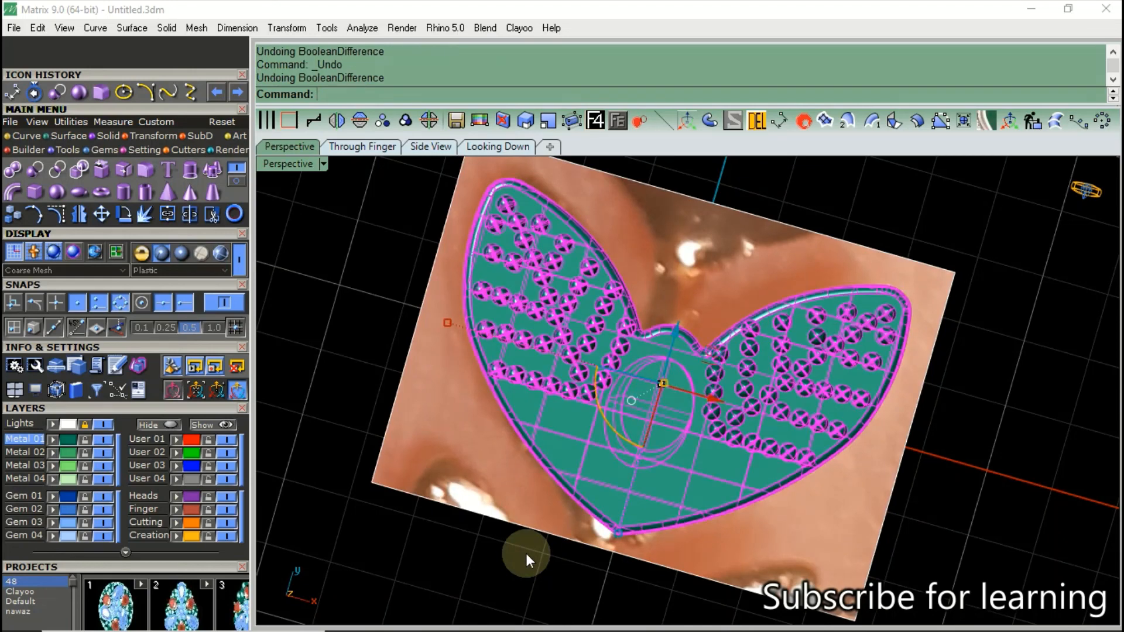
{"action": "key", "text": "ctrl+y"}
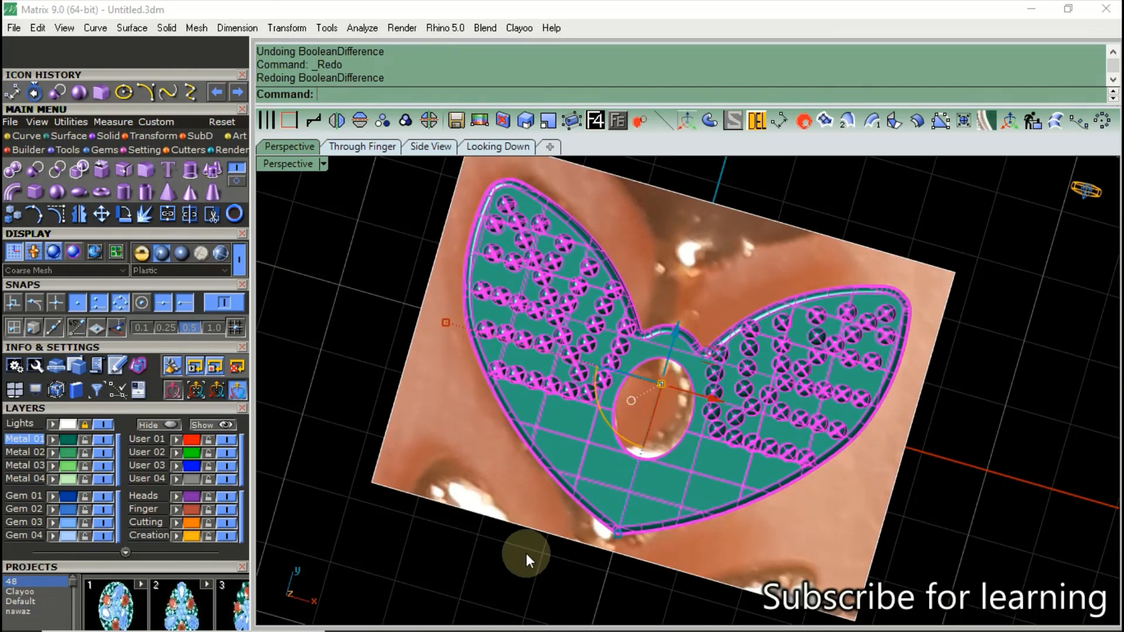
{"action": "left_click", "coordinate": [332, 369]}
{"action": "left_click", "coordinate": [550, 262]}
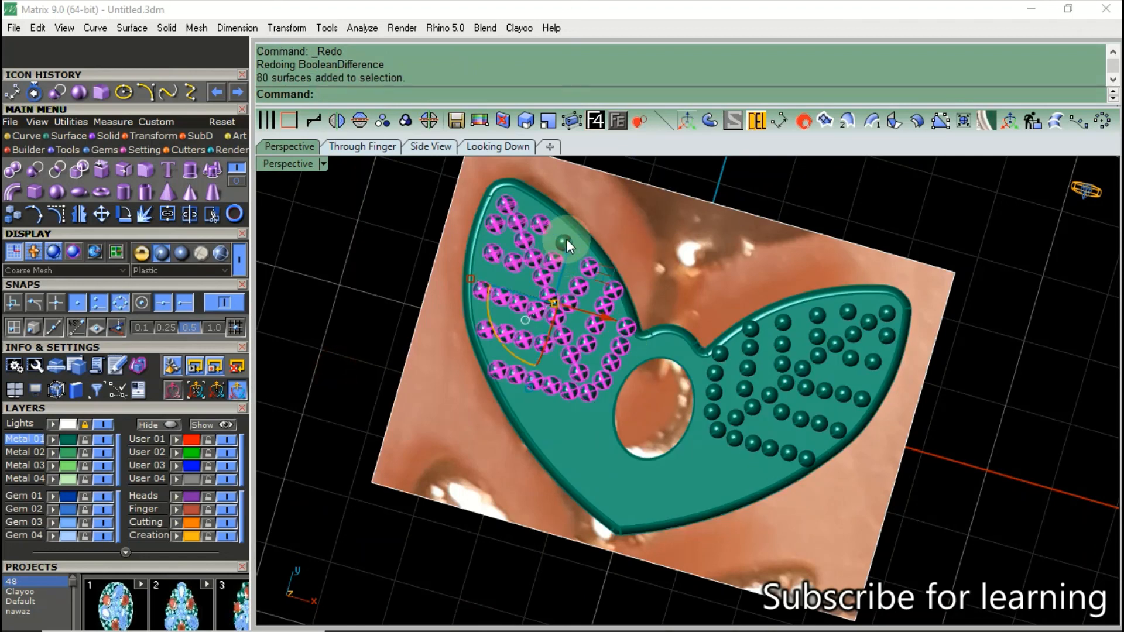
{"action": "scroll", "coordinate": [816, 319], "scroll_direction": "up", "scroll_amount": 3}
{"action": "left_click", "coordinate": [813, 318]}
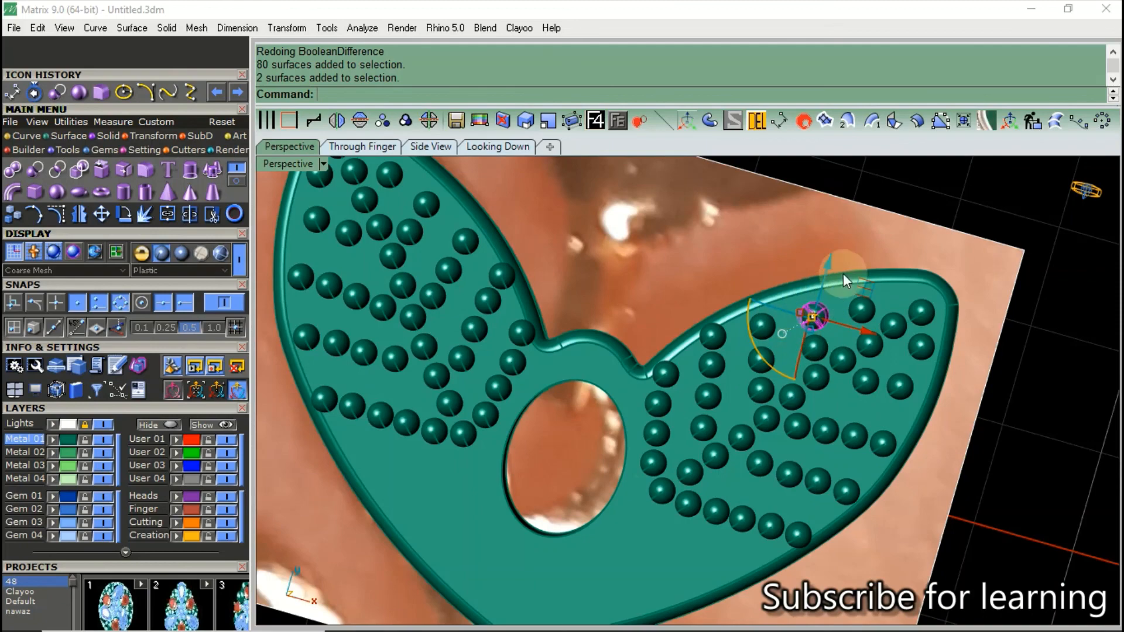
{"action": "key", "text": "ctrl+y"}
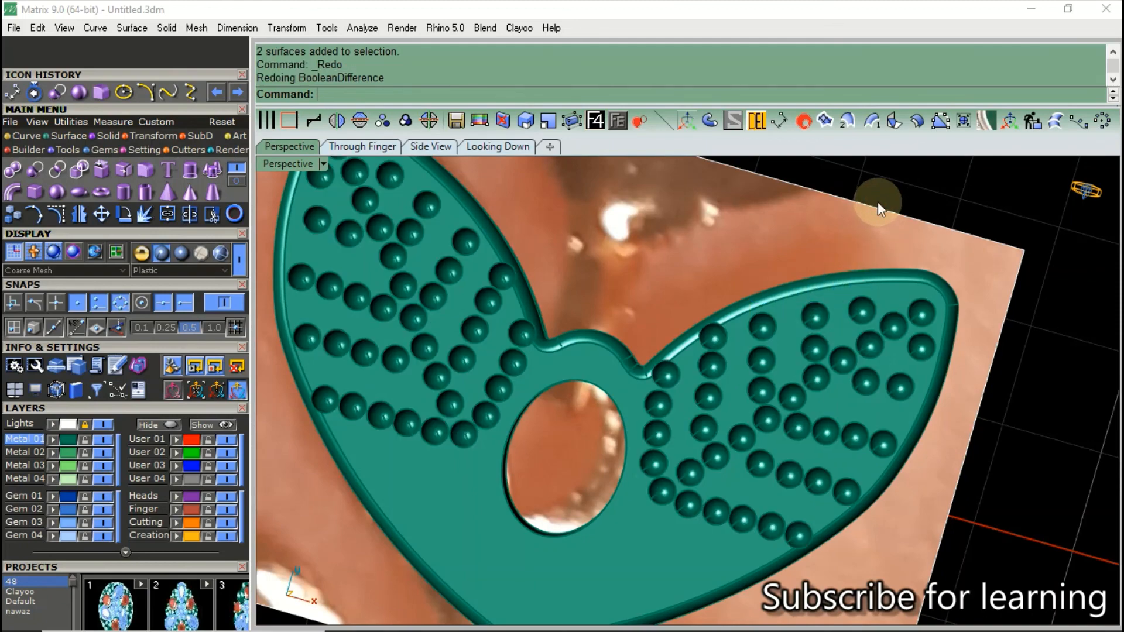
Subtract the remaining single sphere near the right wing's upper edge from the plate with a Boolean difference.
{"action": "right_click_drag", "start_coordinate": [609, 472], "coordinate": [594, 377]}
{"action": "right_click_drag", "start_coordinate": [515, 374], "coordinate": [640, 401]}
{"action": "scroll", "coordinate": [758, 462], "scroll_direction": "up", "scroll_amount": 3}
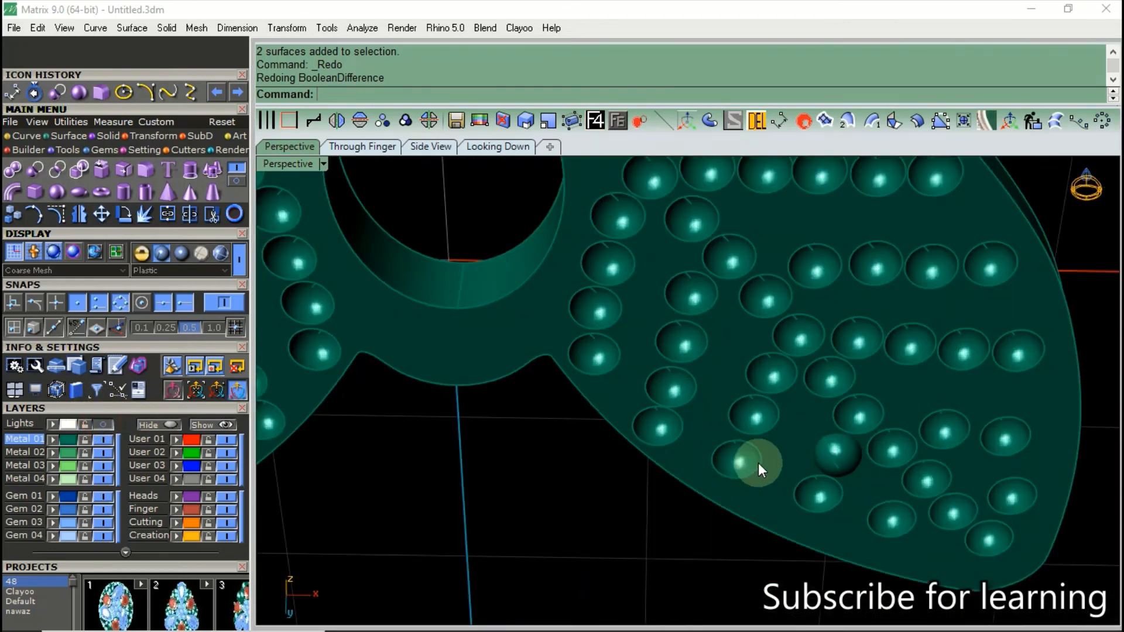
{"action": "left_click", "coordinate": [56, 93]}
{"action": "left_click", "coordinate": [800, 430]}
{"action": "right_click", "coordinate": [801, 431]}
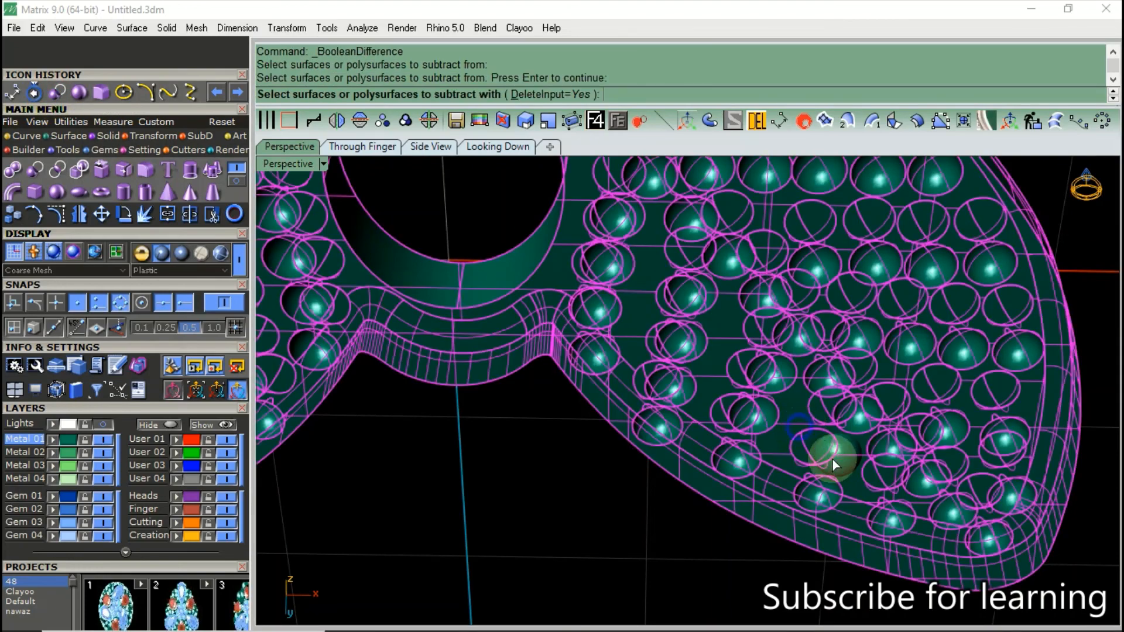
{"action": "left_click", "coordinate": [838, 463]}
{"action": "right_click", "coordinate": [837, 463]}
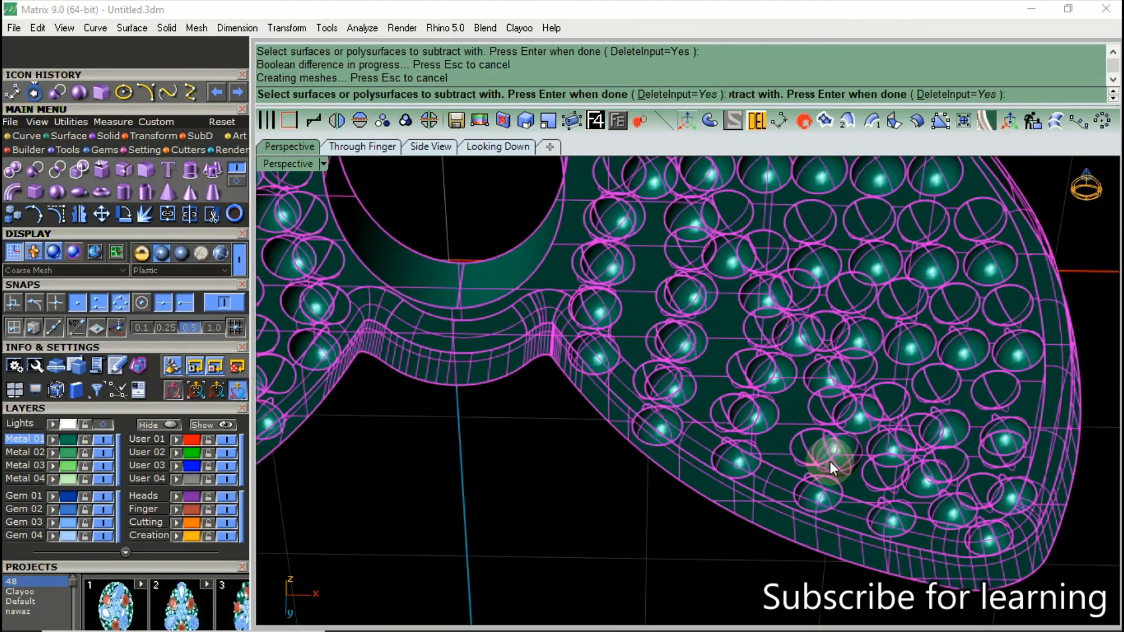
{"action": "scroll", "coordinate": [805, 443], "scroll_direction": "down", "scroll_amount": 6}
{"action": "mouse_move", "coordinate": [771, 442]}
{"action": "right_mouse_down"}
{"action": "mouse_move", "coordinate": [820, 622]}
{"action": "mouse_move", "coordinate": [811, 193]}
{"action": "mouse_move", "coordinate": [743, 459]}
{"action": "mouse_move", "coordinate": [730, 381]}
{"action": "mouse_move", "coordinate": [738, 487]}
{"action": "mouse_move", "coordinate": [777, 291]}
{"action": "mouse_move", "coordinate": [765, 324]}
{"action": "mouse_move", "coordinate": [687, 253]}
{"action": "mouse_move", "coordinate": [700, 260]}
{"action": "mouse_move", "coordinate": [693, 396]}
{"action": "mouse_move", "coordinate": [678, 256]}
{"action": "mouse_move", "coordinate": [672, 362]}
{"action": "mouse_move", "coordinate": [653, 350]}
{"action": "mouse_move", "coordinate": [652, 360]}
{"action": "right_mouse_up"}
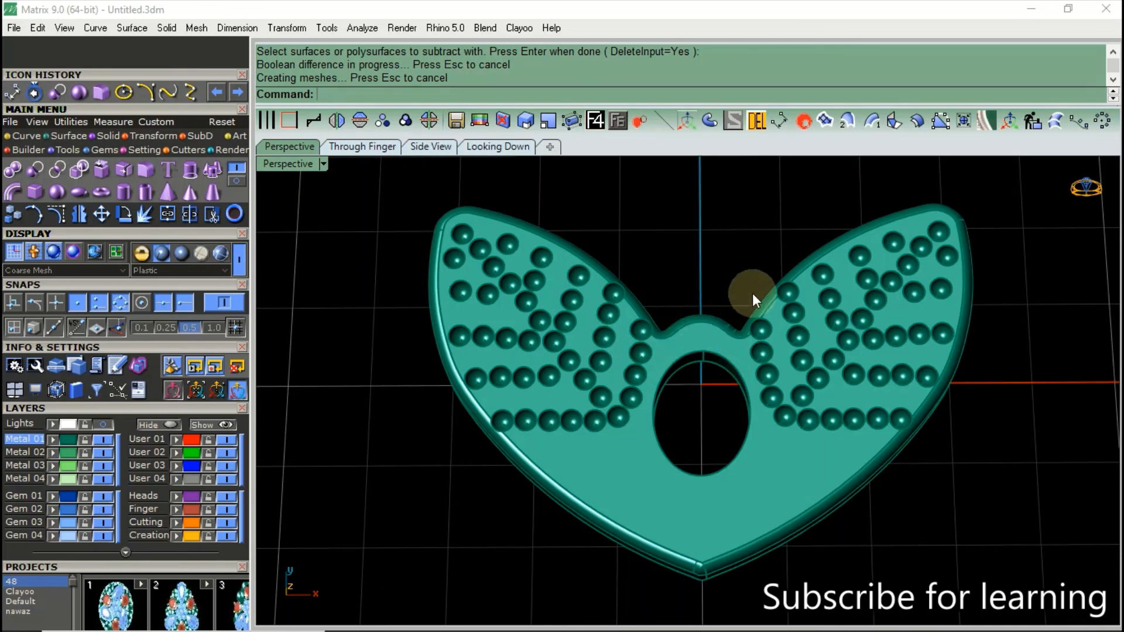
{"action": "scroll", "coordinate": [829, 279], "scroll_direction": "up", "scroll_amount": 2}
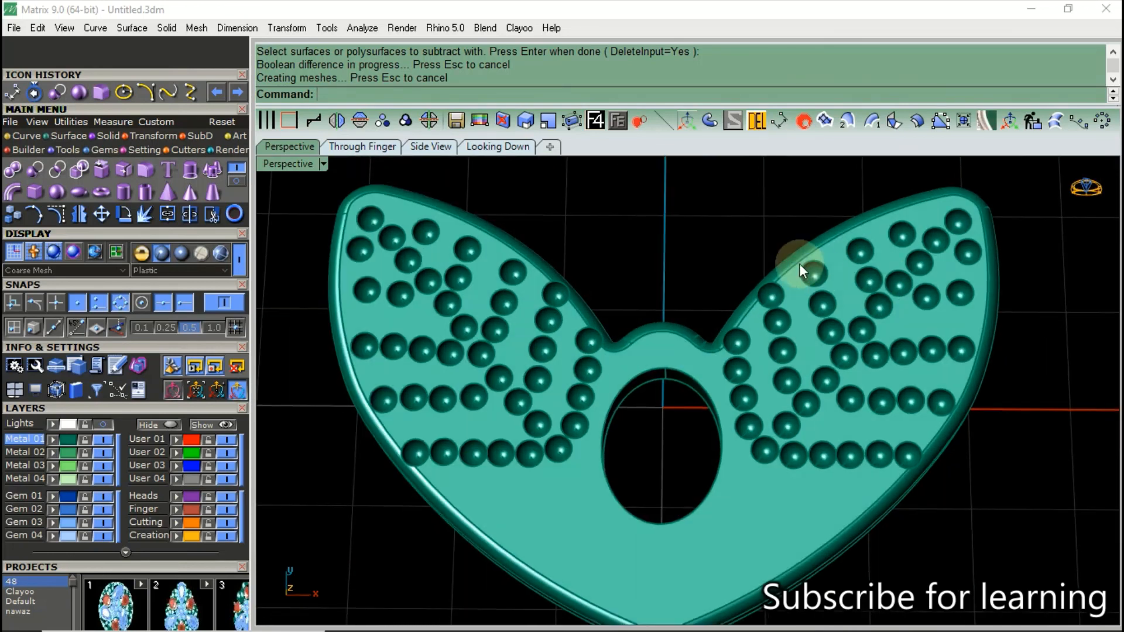
{"action": "scroll", "coordinate": [803, 265], "scroll_direction": "down", "scroll_amount": 2}
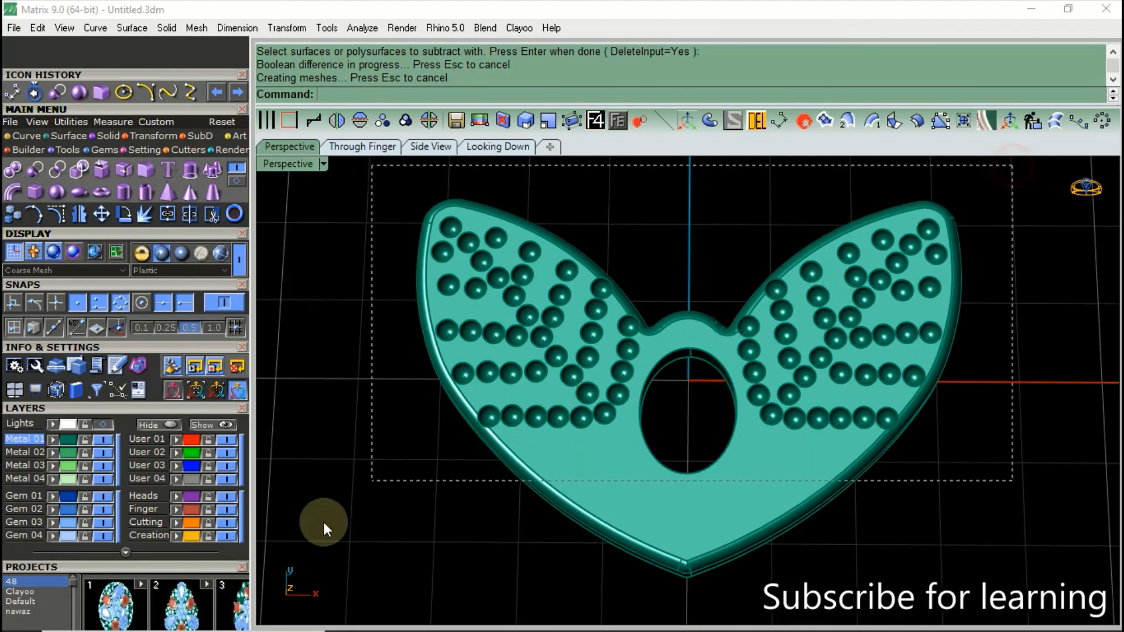